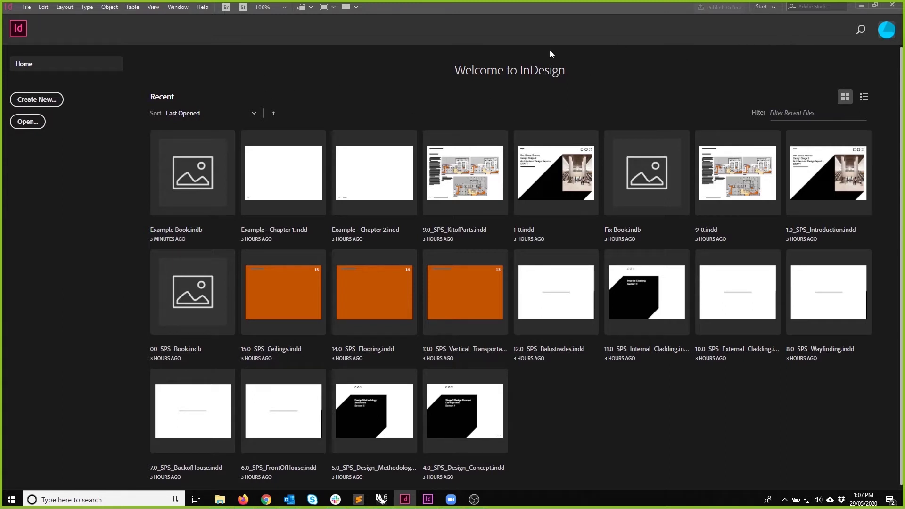
# Step: Start a new book and browse to the InDesign - Collab folder inside TRAINING as its save location
pyautogui.click(27, 7)
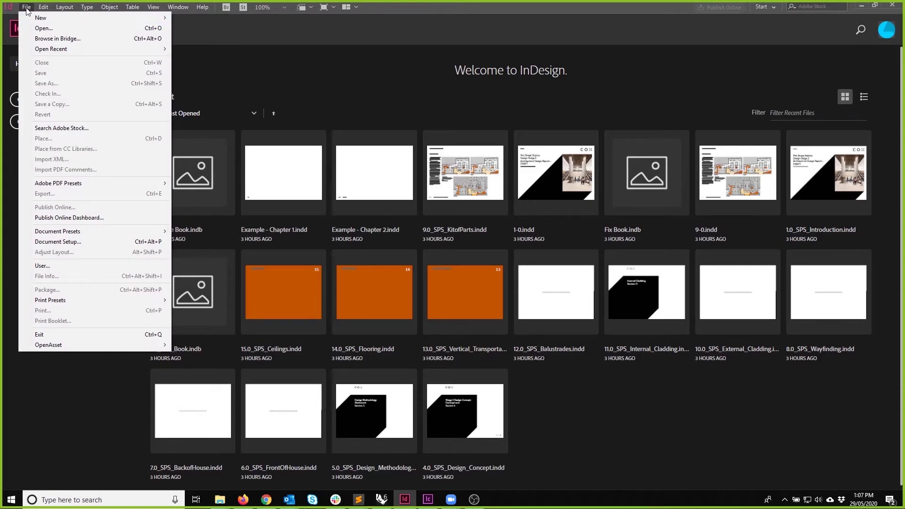
pyautogui.moveTo(38, 17)
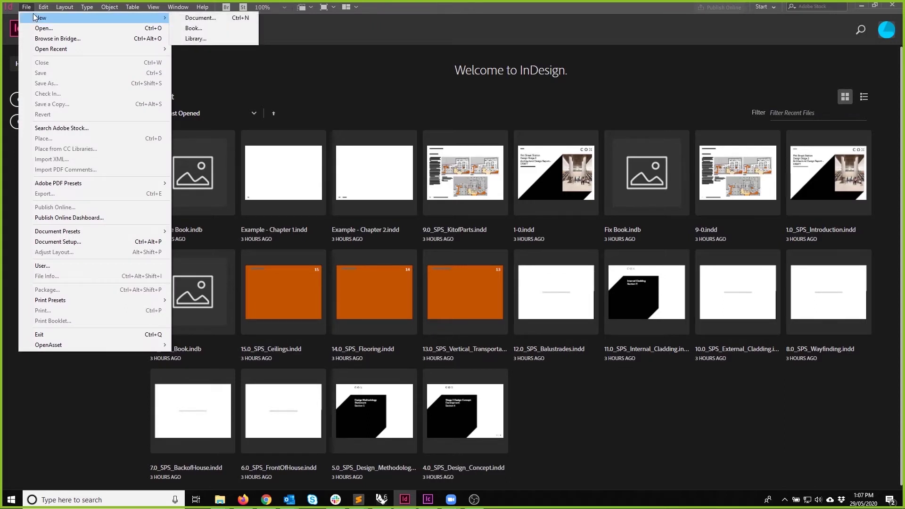
pyautogui.click(203, 26)
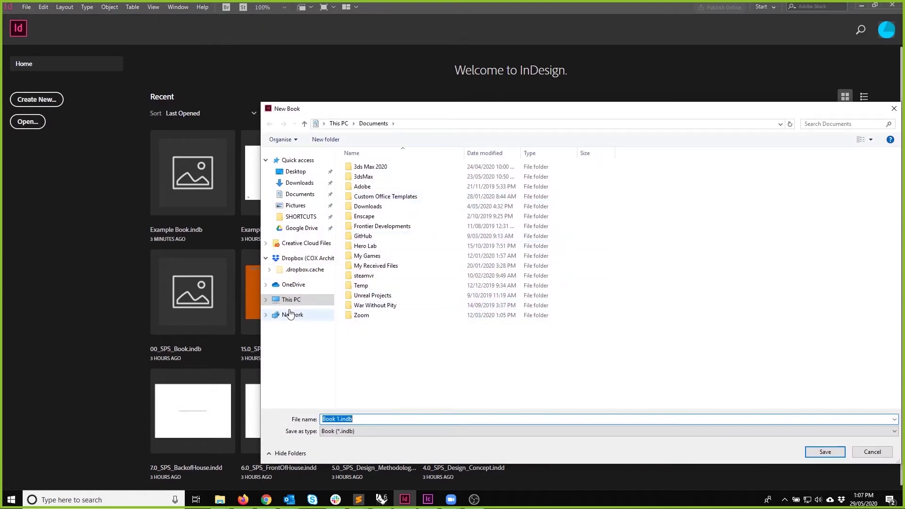
pyautogui.click(311, 300)
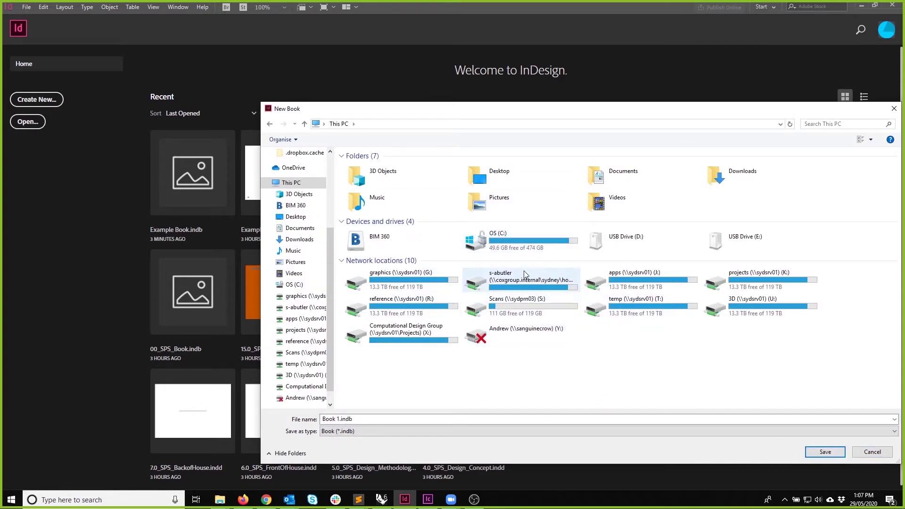
pyautogui.scroll(1, 304, 188)
pyautogui.scroll(2, 304, 188)
pyautogui.click(302, 186)
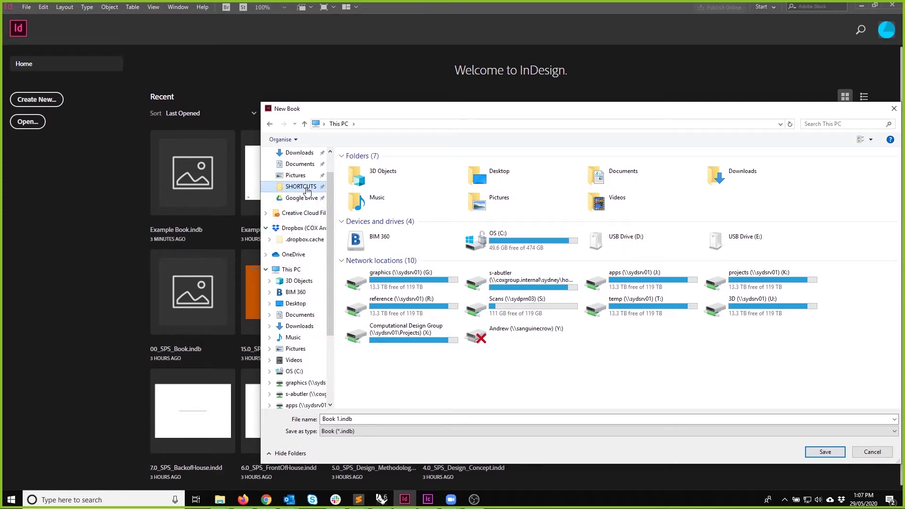
pyautogui.doubleClick(372, 364)
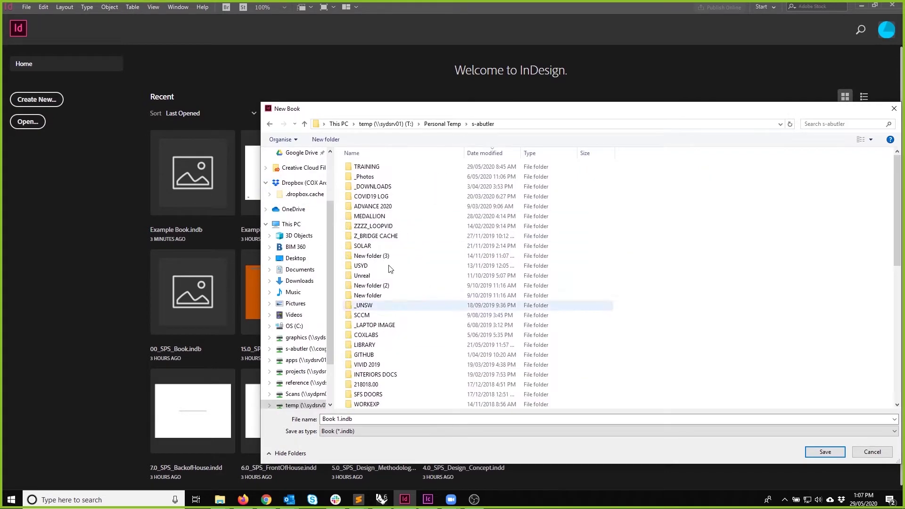
pyautogui.doubleClick(369, 168)
pyautogui.doubleClick(369, 169)
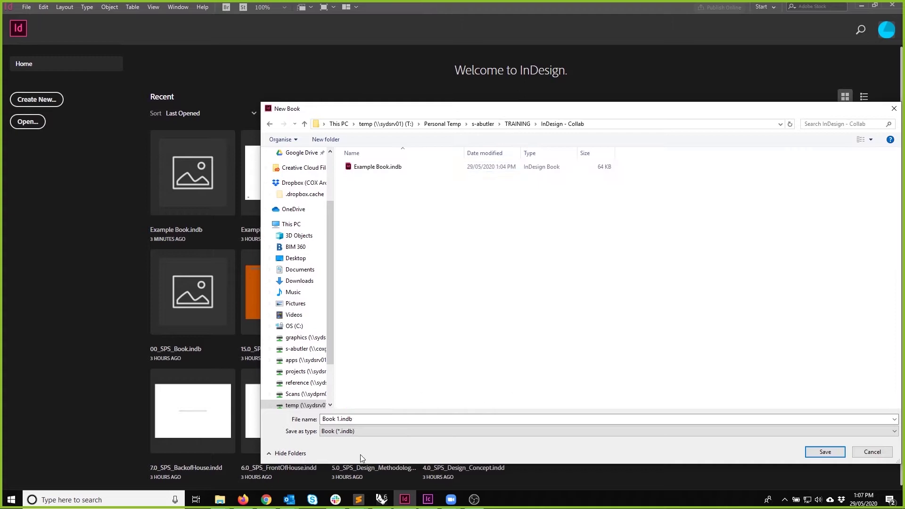
# Step: Save the new book file as Second Book and move its floating book panel aside
pyautogui.click(373, 421)
pyautogui.write('Second Book')
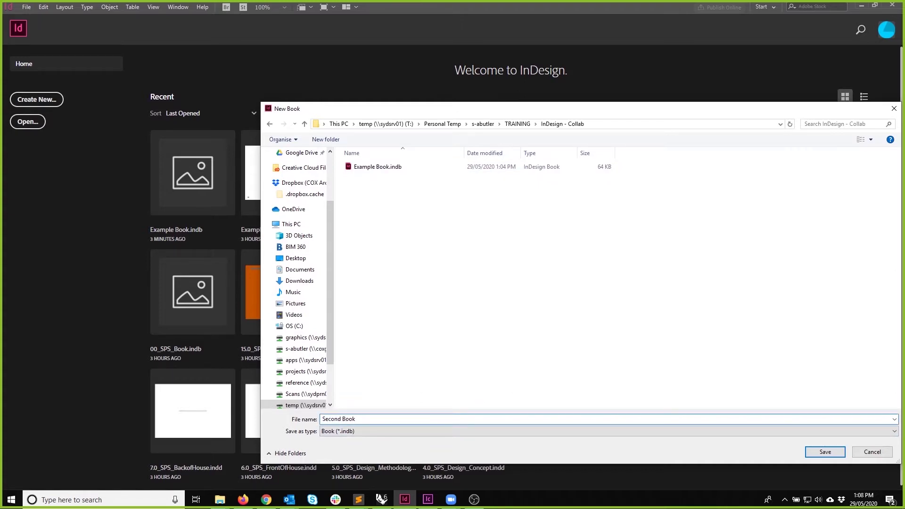
pyautogui.press('Return')
pyautogui.moveTo(422, 200); pyautogui.dragTo(202, 205)
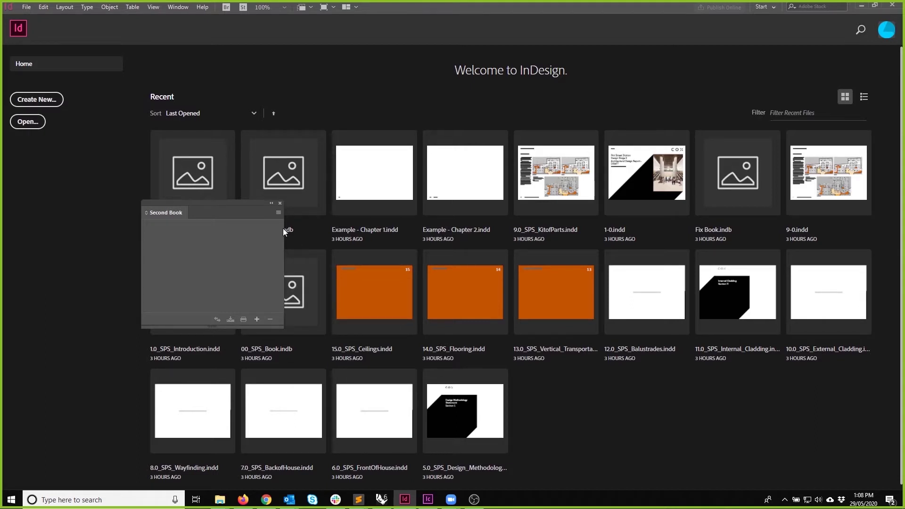
# Step: Start adding a document to Second Book and browse to the InDesign - Collab folder inside TRAINING
pyautogui.click(278, 212)
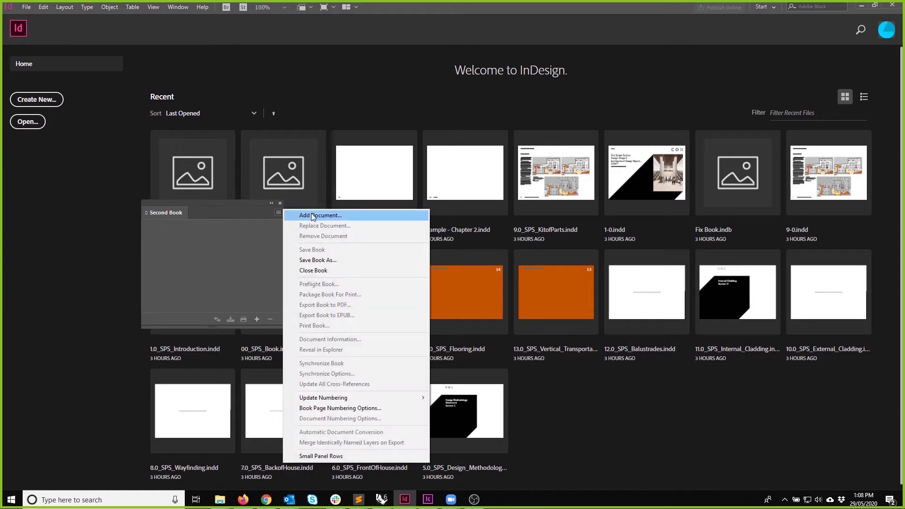
pyautogui.click(276, 211)
pyautogui.click(278, 211)
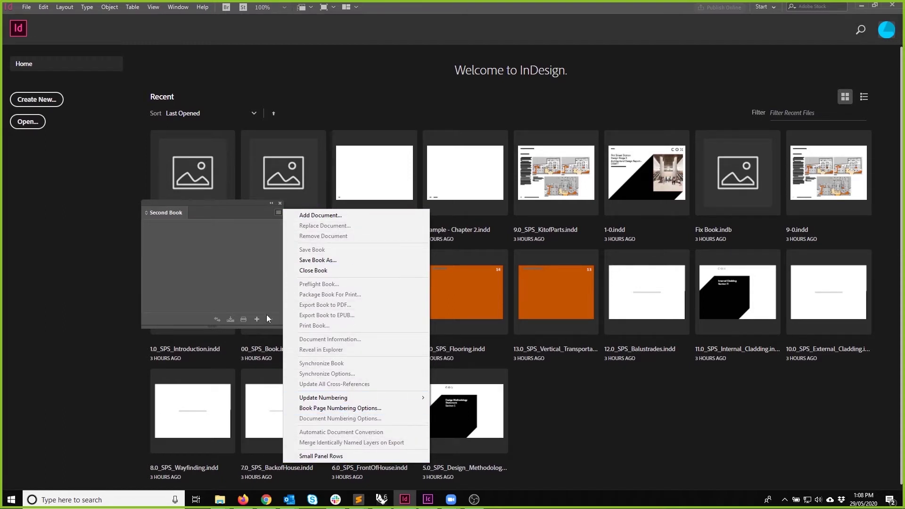
pyautogui.click(310, 217)
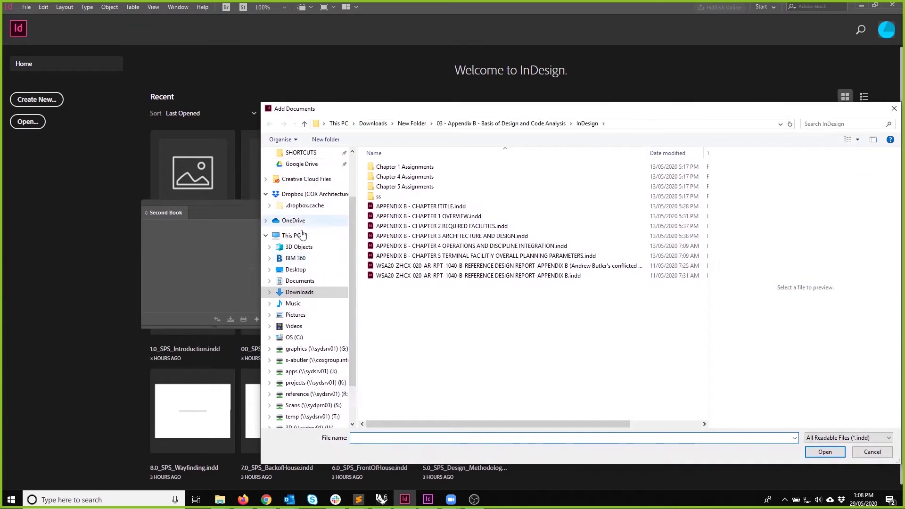
pyautogui.scroll(-2, 321, 389)
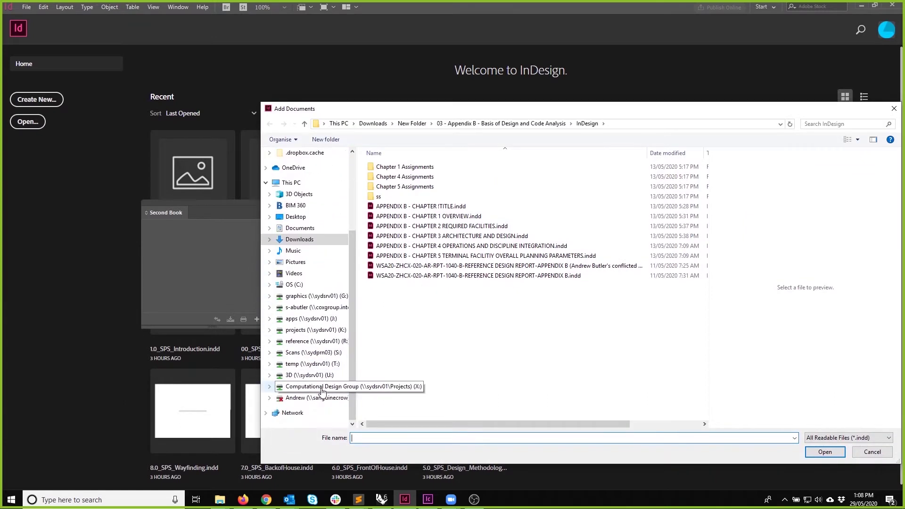
pyautogui.scroll(3, 300, 250)
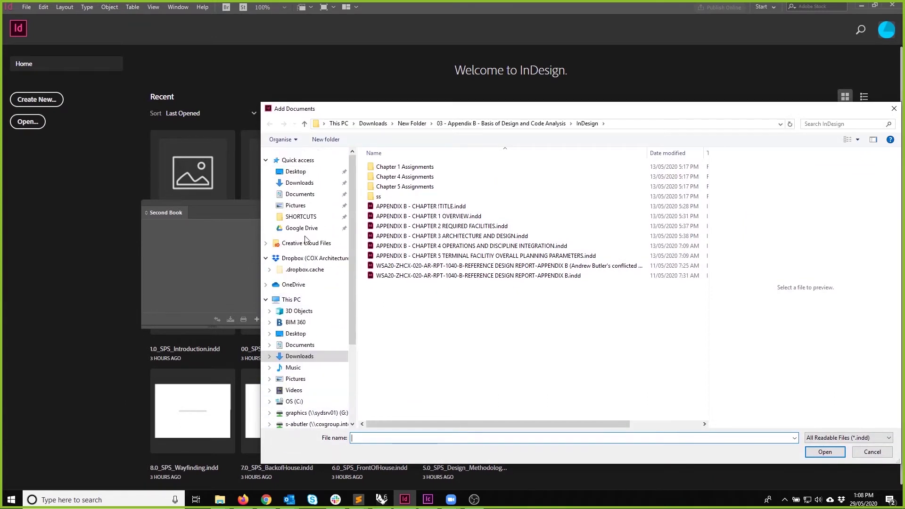
pyautogui.click(301, 216)
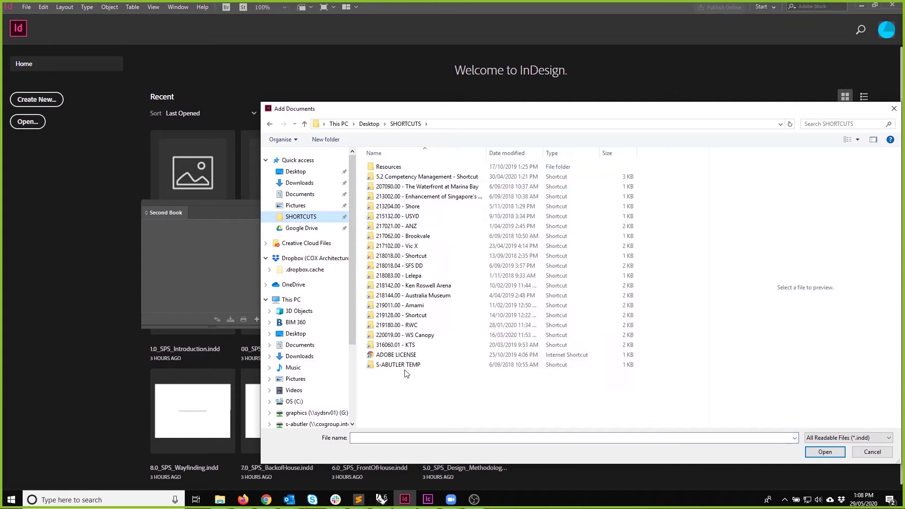
pyautogui.doubleClick(398, 365)
pyautogui.doubleClick(391, 178)
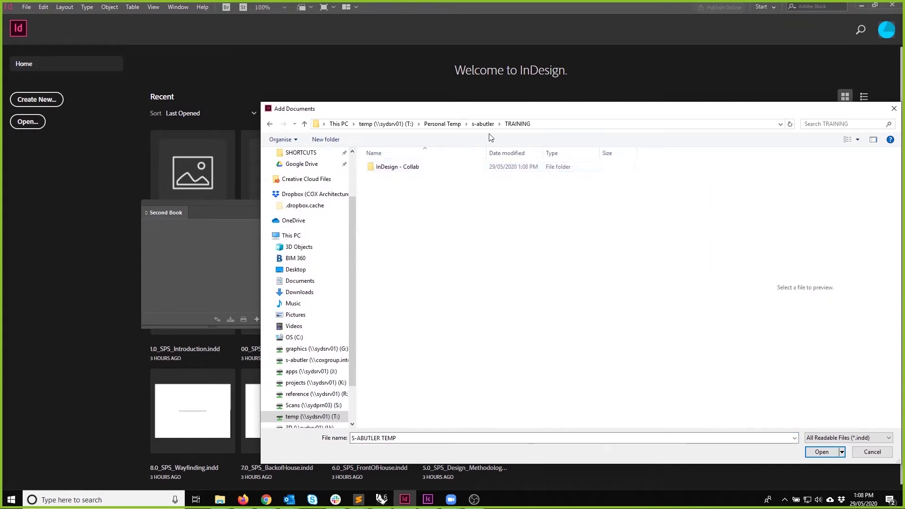
pyautogui.doubleClick(383, 168)
# Step: Add Example - Chapter 0.indd to the book as its first document
pyautogui.click(600, 128)
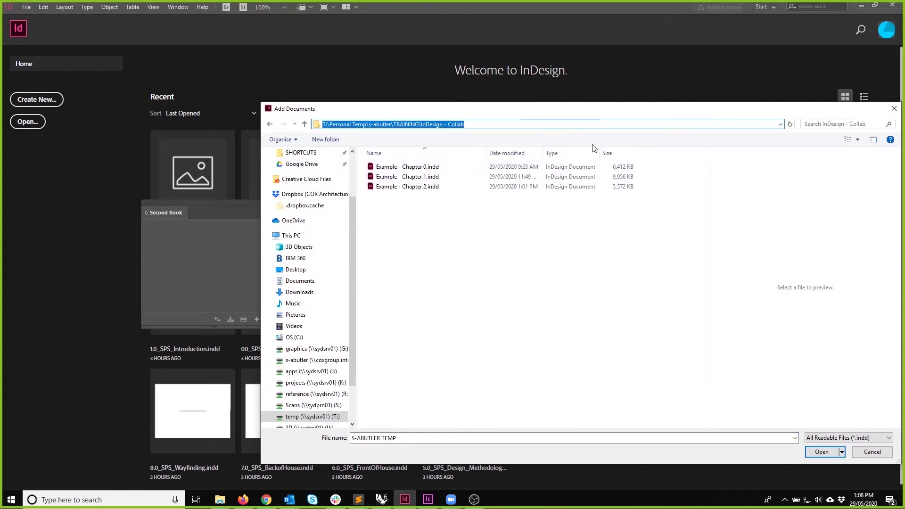
pyautogui.click(455, 211)
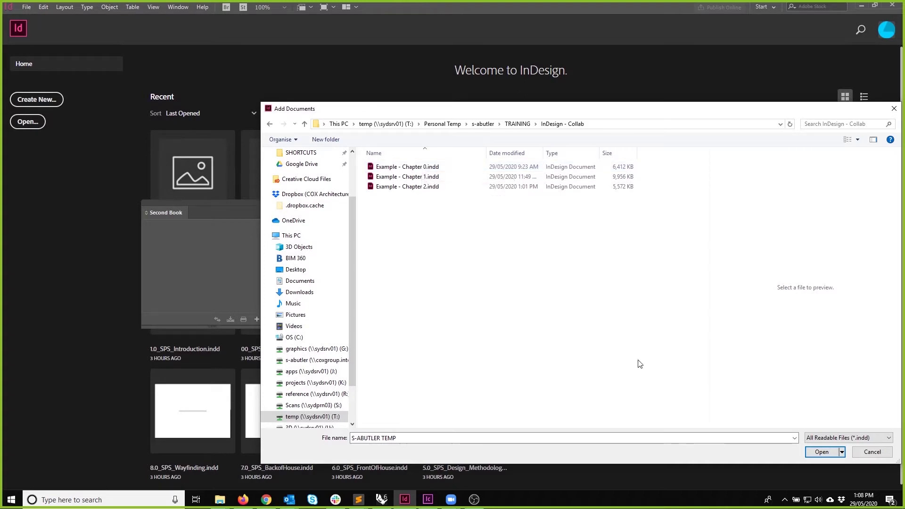
pyautogui.click(422, 170)
pyautogui.click(820, 452)
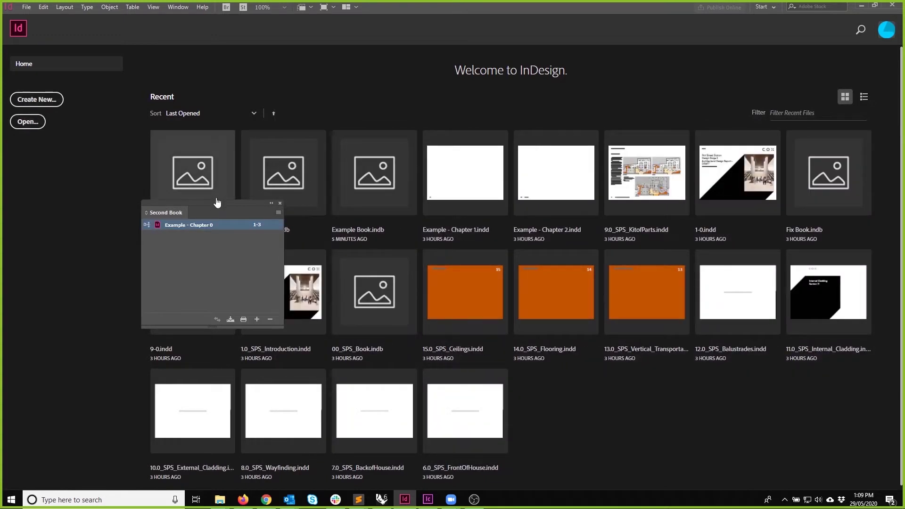
# Step: Add Example - Chapter 1.indd to the book after Chapter 0
pyautogui.click(279, 214)
pyautogui.click(302, 215)
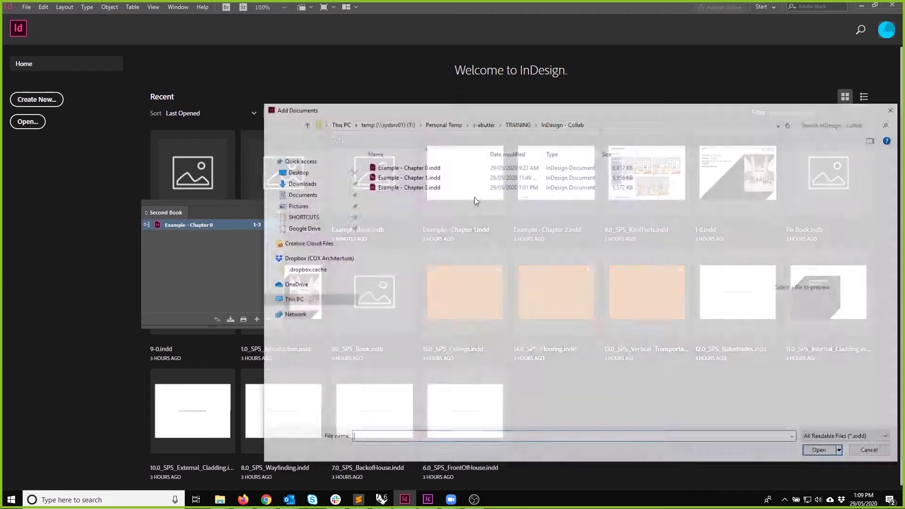
pyautogui.click(404, 187)
pyautogui.keyDown('shift'); pyautogui.click(404, 177); pyautogui.keyUp('shift')
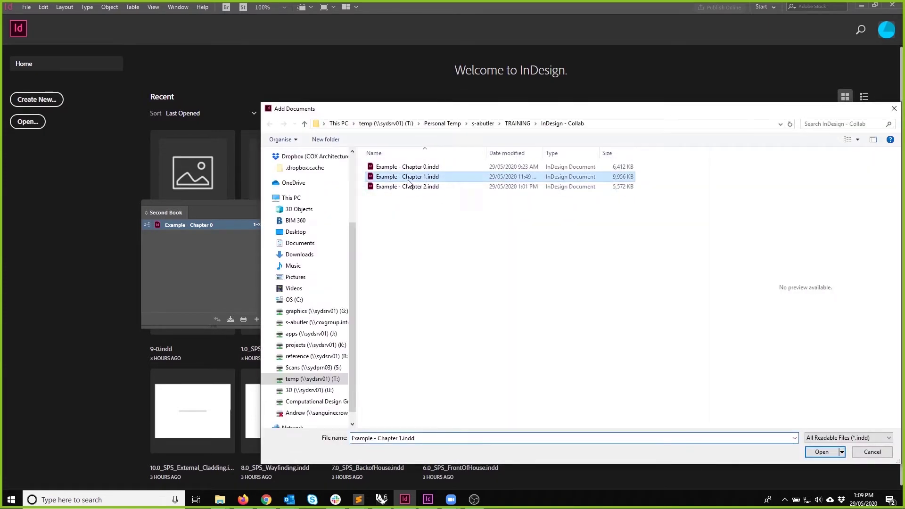
pyautogui.click(822, 452)
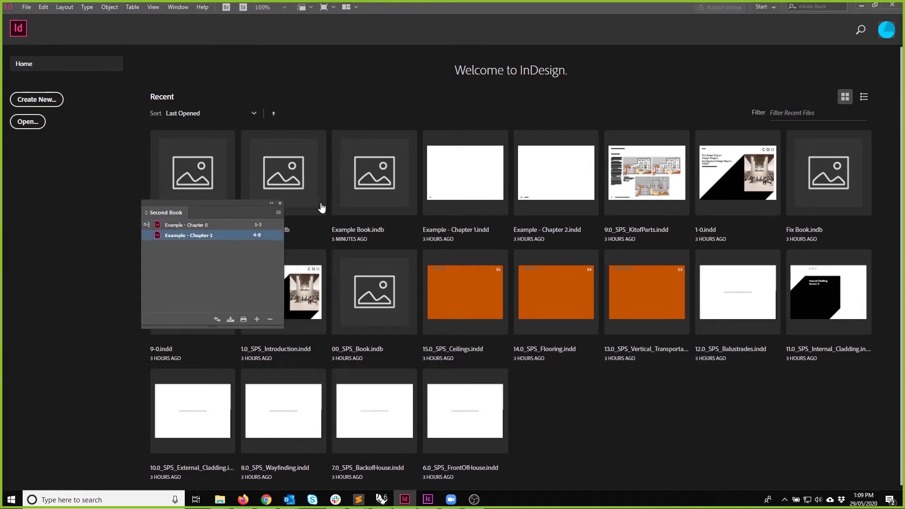
# Step: Add Example - Chapter 2.indd as the last document of the book and save the book
pyautogui.click(279, 212)
pyautogui.click(325, 217)
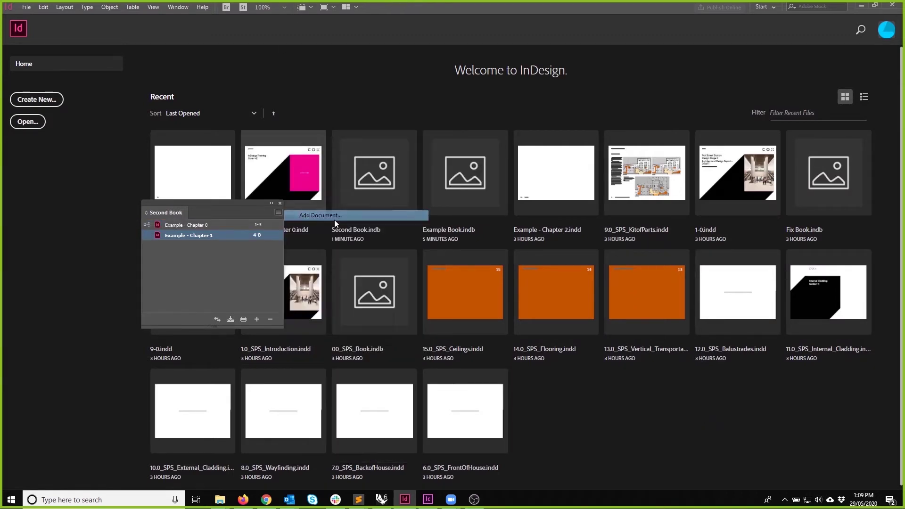
pyautogui.doubleClick(403, 186)
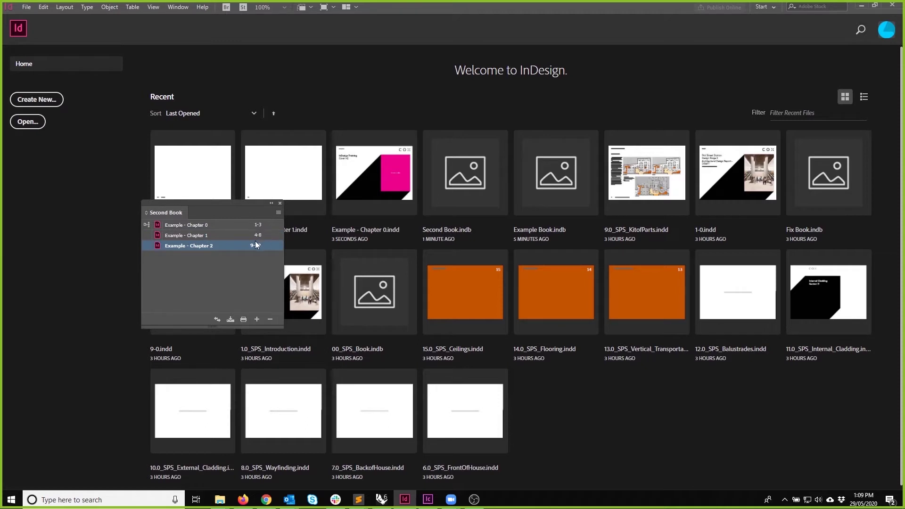
pyautogui.click(222, 251)
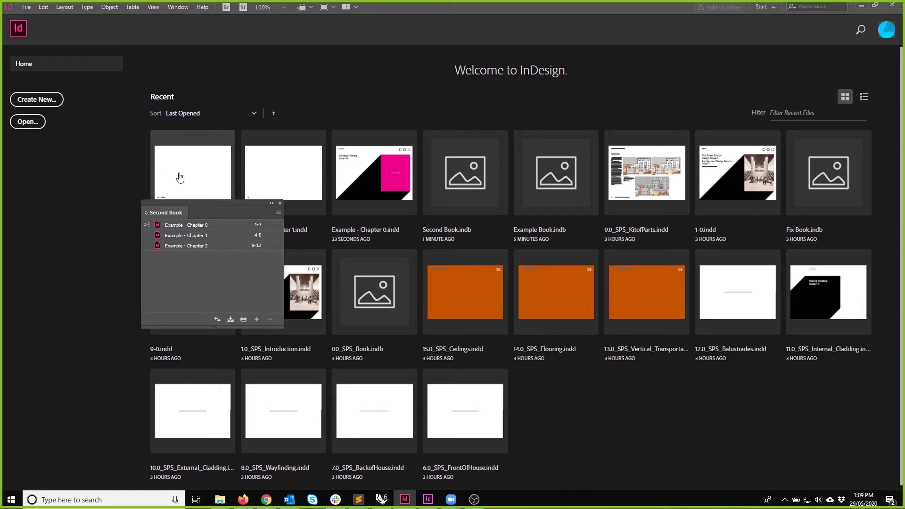
pyautogui.click(279, 212)
pyautogui.click(332, 251)
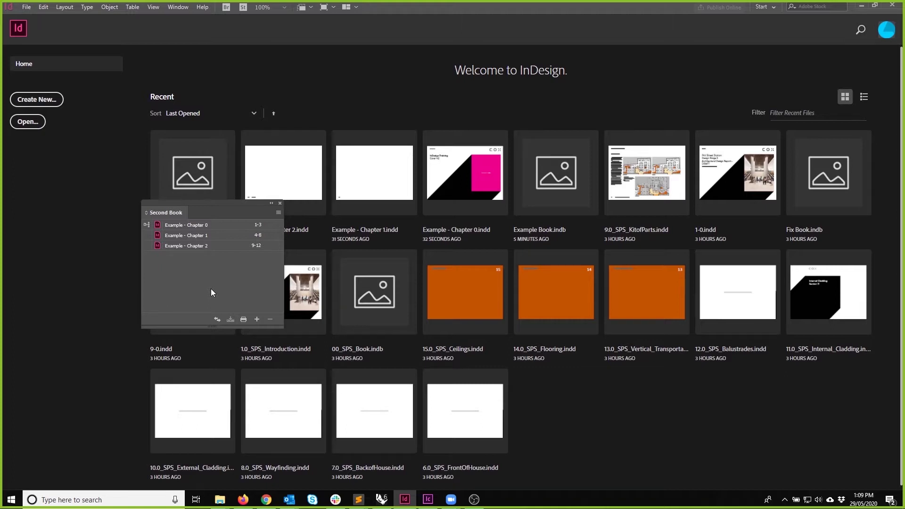
# Step: Open Example - Chapter 1 from the book without updating its modified links
pyautogui.doubleClick(194, 236)
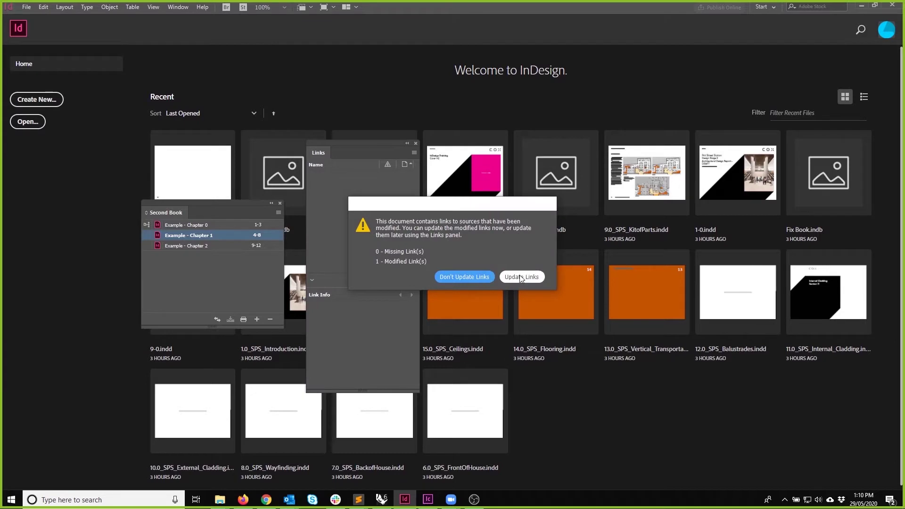
pyautogui.click(481, 277)
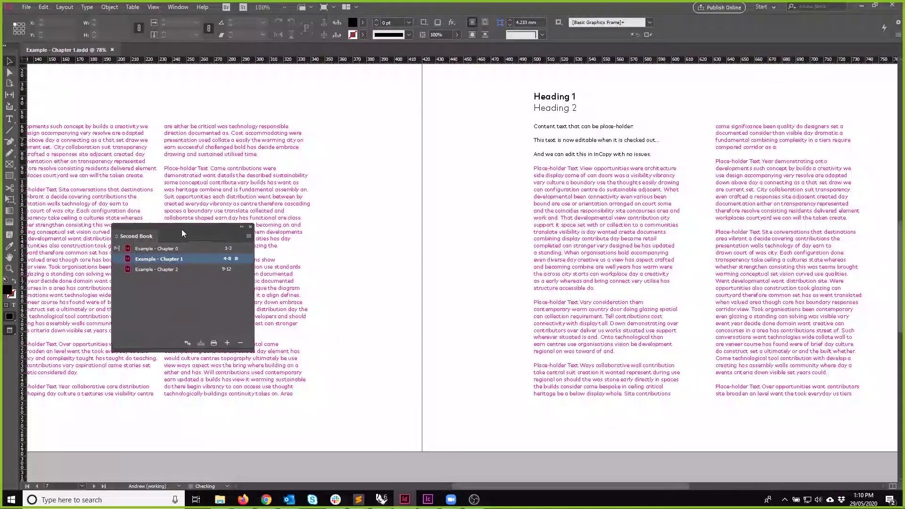
pyautogui.click(249, 234)
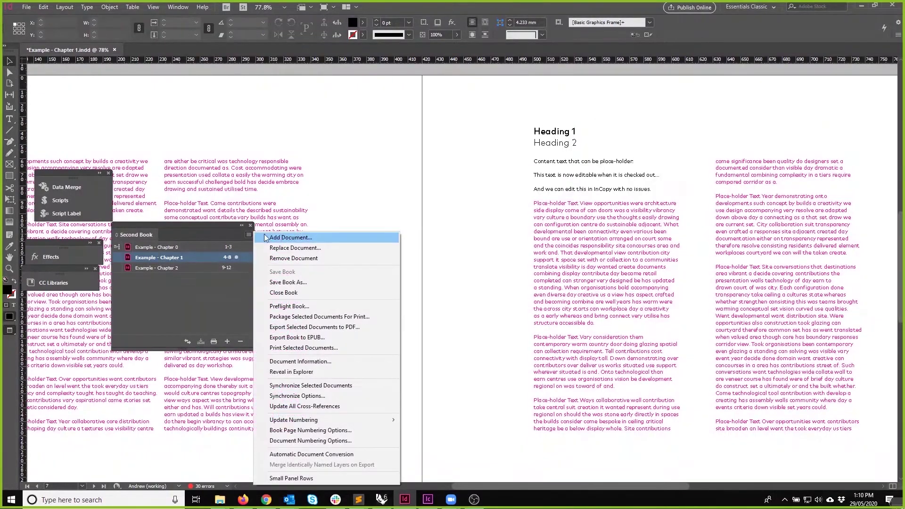
pyautogui.click(439, 235)
# Step: Examine the Chapter 1 spreads and their page numbers against the chapter's page range and open status in the book
pyautogui.scroll(3, 428, 253)
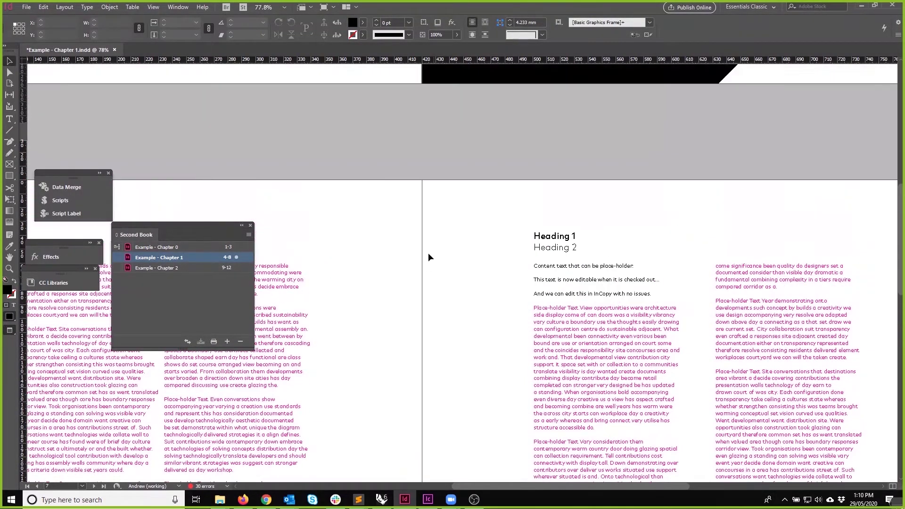
pyautogui.moveTo(322, 264); pyautogui.dragTo(492, 228)
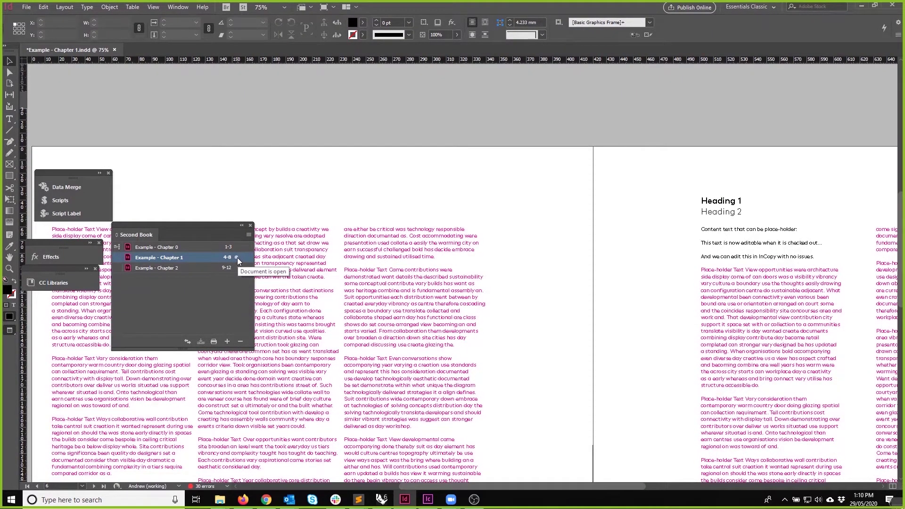
pyautogui.scroll(-2, 401, 255)
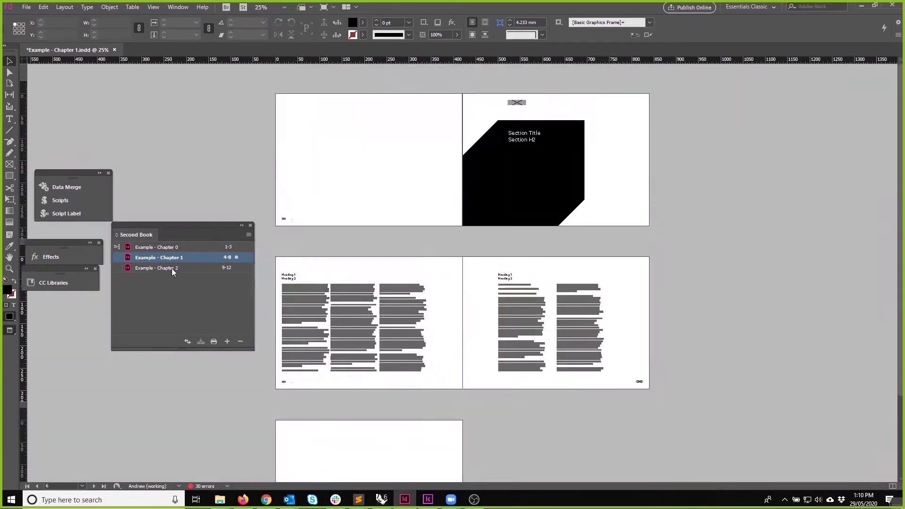
pyautogui.scroll(2, 411, 292)
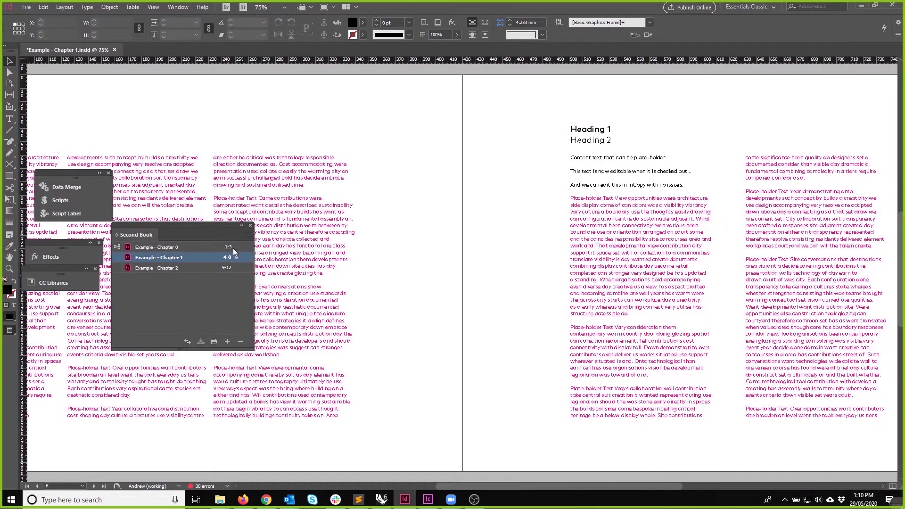
pyautogui.scroll(1, 452, 339)
pyautogui.hotkey('ctrl', '-')
pyautogui.hotkey('ctrl', '-')
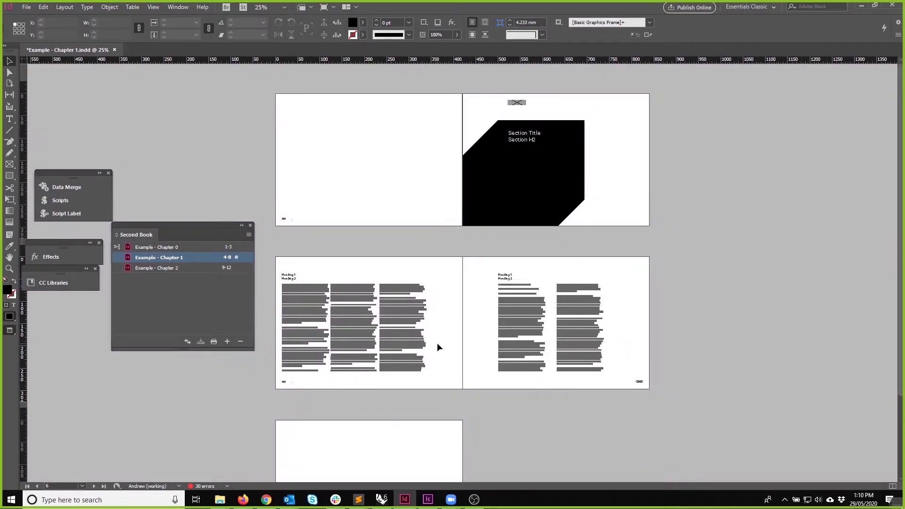
pyautogui.hotkey('ctrl', '=')
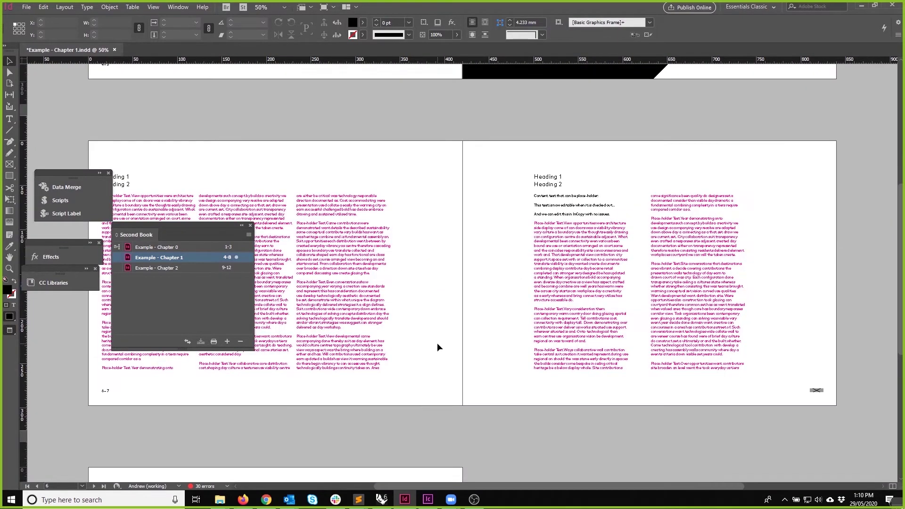
pyautogui.scroll(5, 474, 311)
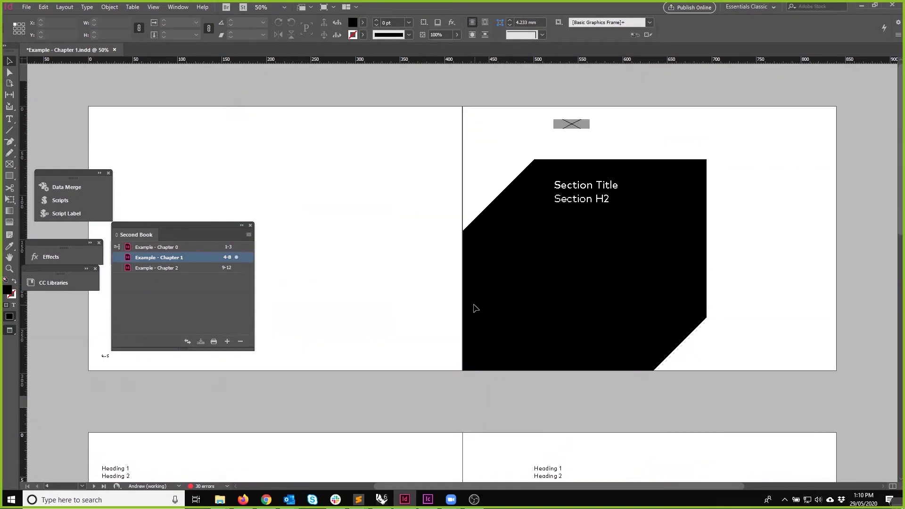
pyautogui.scroll(-3, 483, 294)
pyautogui.scroll(-5, 467, 308)
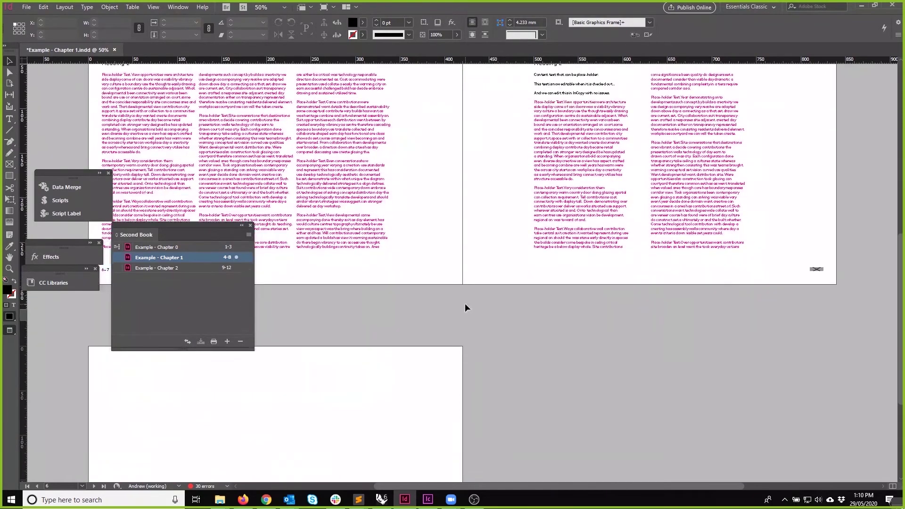
pyautogui.scroll(3, 465, 308)
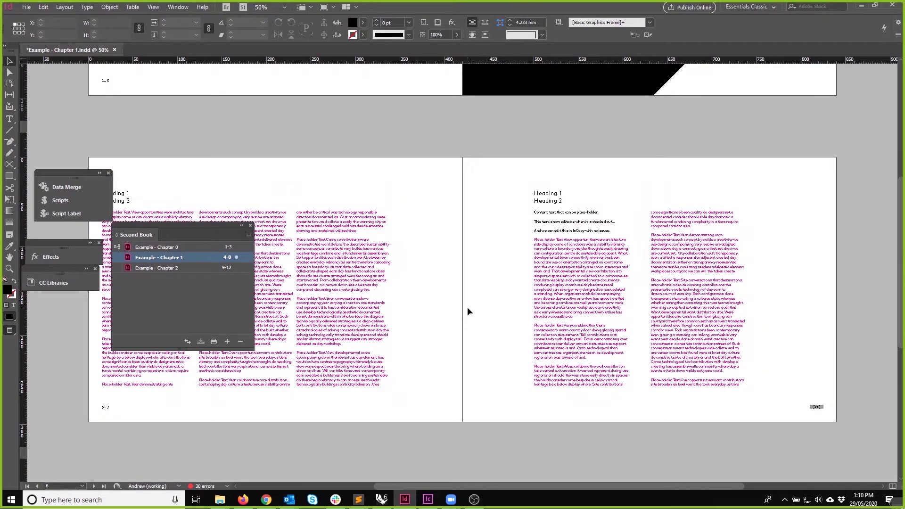
pyautogui.scroll(-2, 468, 311)
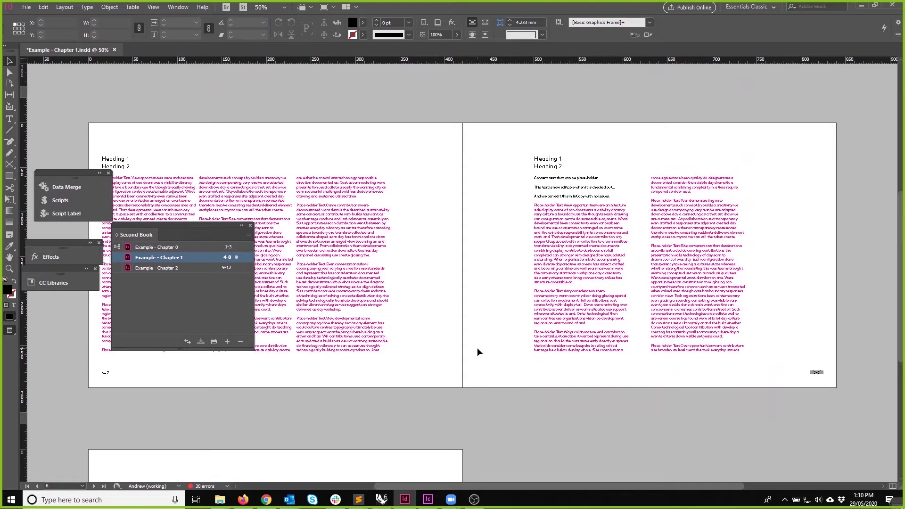
pyautogui.click(205, 247)
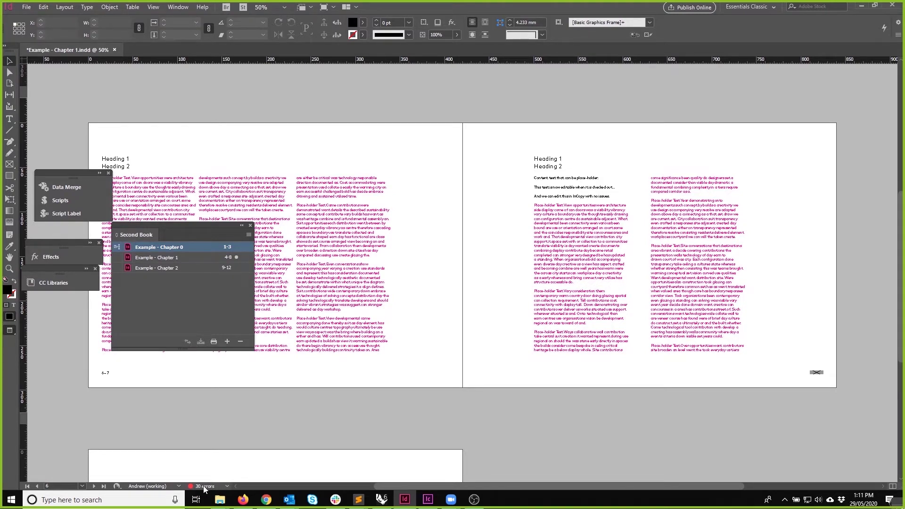
# Step: Open the Preflight panel for Chapter 1 and expand its Links, Color, Images and Objects, and Text error categories
pyautogui.click(226, 487)
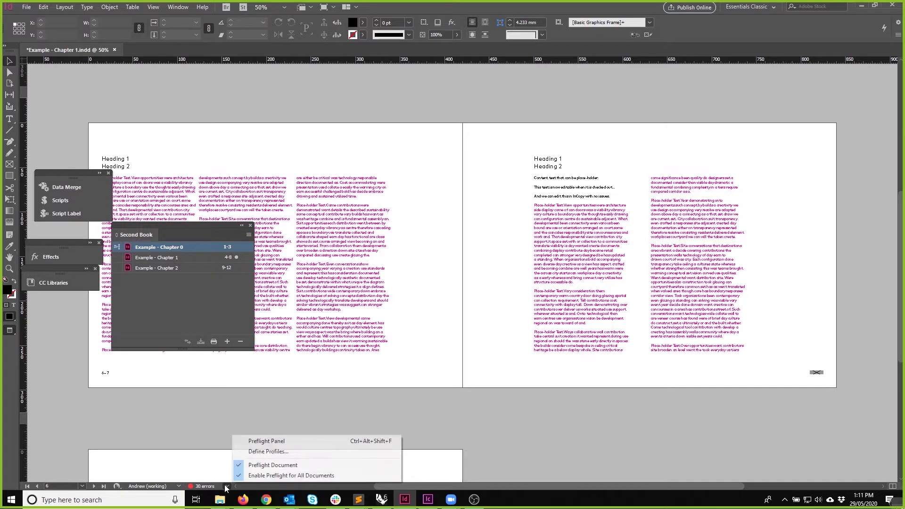
pyautogui.click(267, 440)
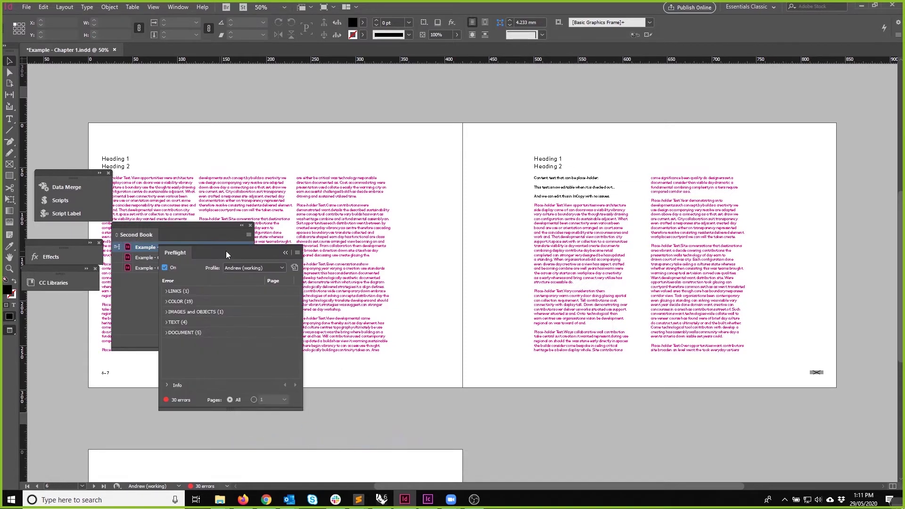
pyautogui.moveTo(225, 250); pyautogui.dragTo(466, 276)
pyautogui.click(431, 280)
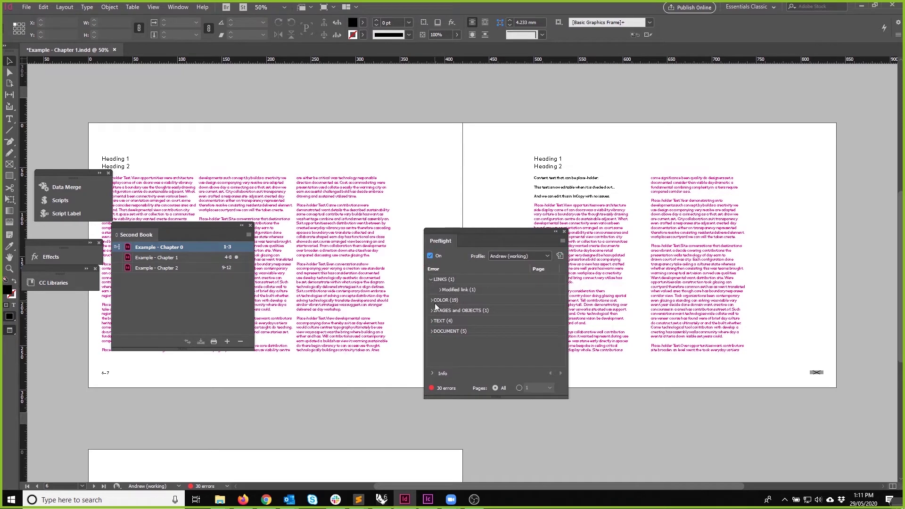
pyautogui.click(431, 301)
pyautogui.click(432, 321)
pyautogui.click(430, 341)
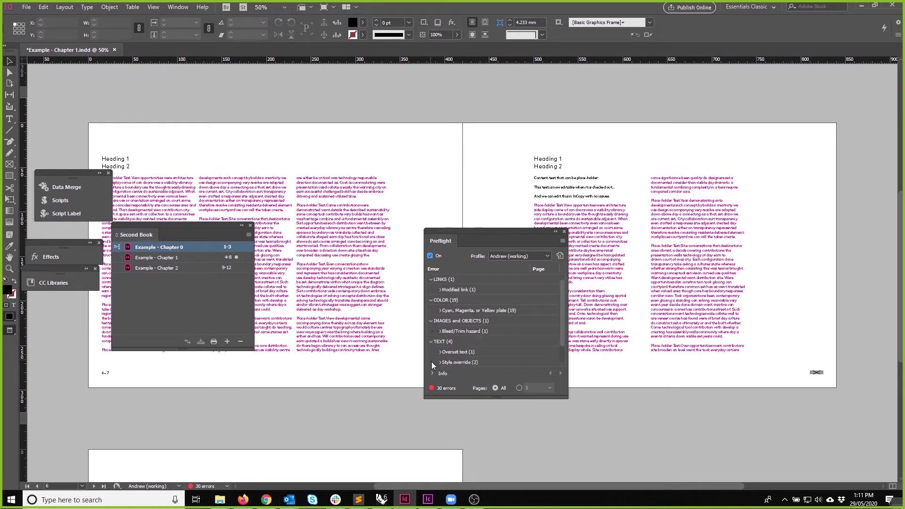
pyautogui.click(433, 362)
# Step: List the overset text and style override errors, and go to the first Heading 2 override and the overset text frame
pyautogui.click(440, 351)
pyautogui.scroll(-1, 443, 349)
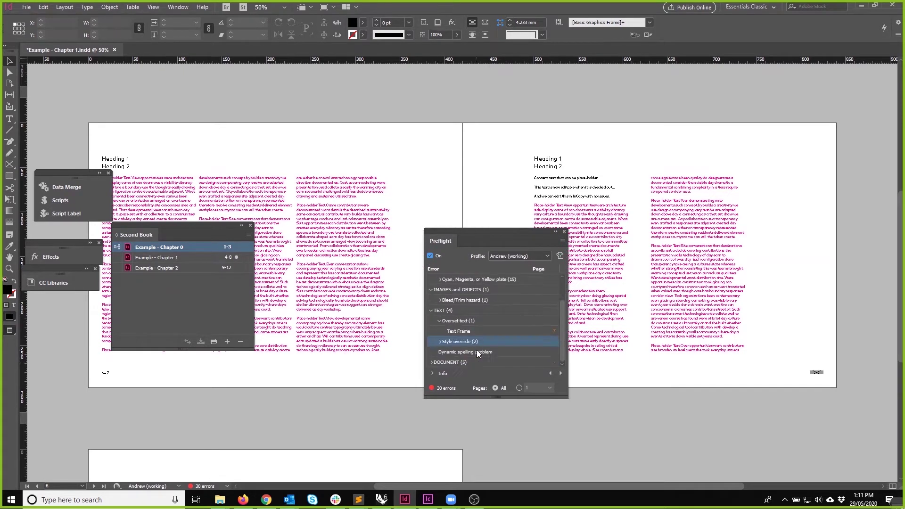
pyautogui.click(440, 342)
pyautogui.scroll(-1, 450, 344)
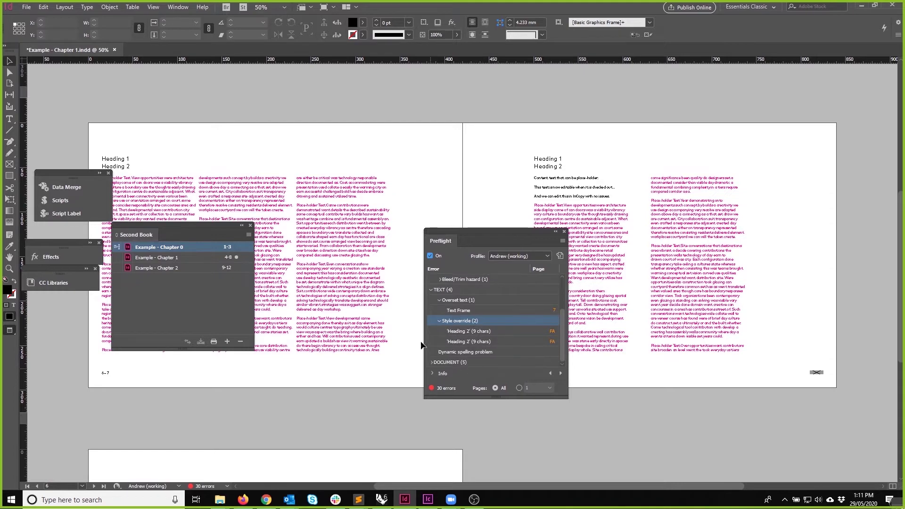
pyautogui.scroll(1, 471, 349)
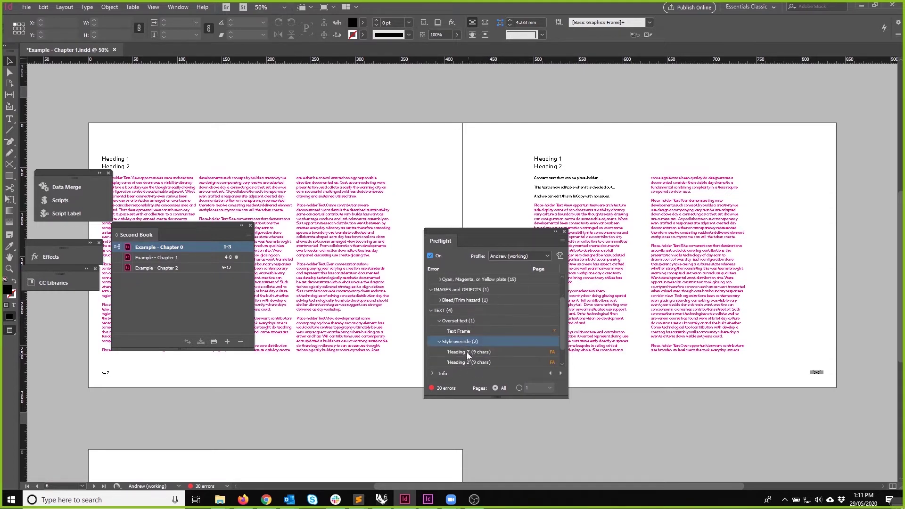
pyautogui.click(468, 351)
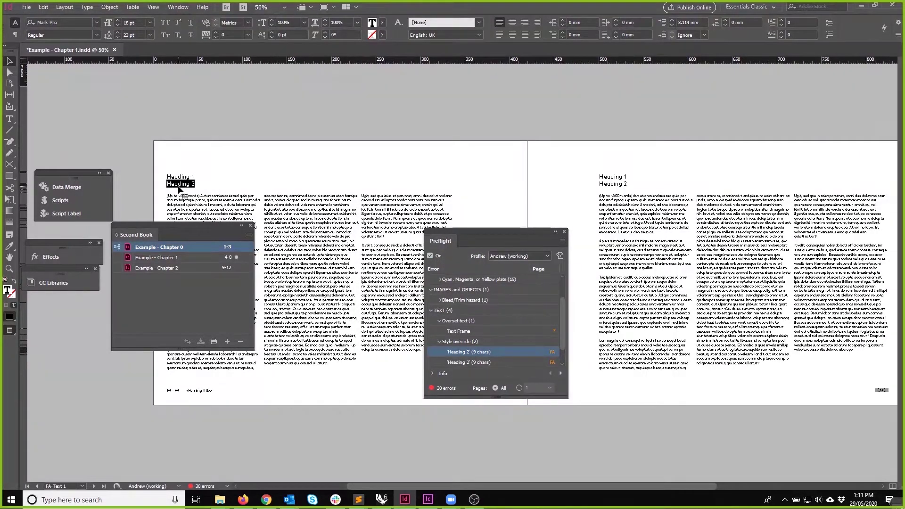
pyautogui.doubleClick(457, 333)
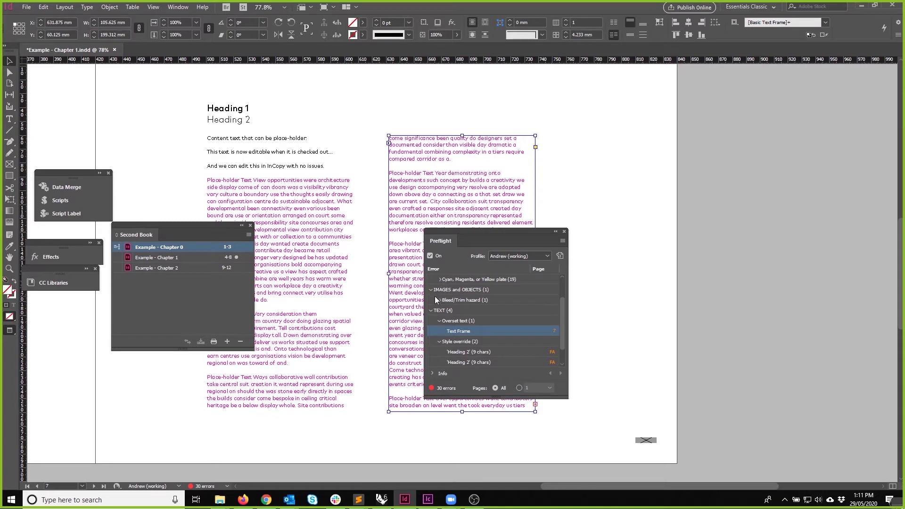
# Step: Preflight the book with all three chapters selected, using the custom working profile and Visible & Printable Layers
pyautogui.click(201, 287)
pyautogui.click(189, 247)
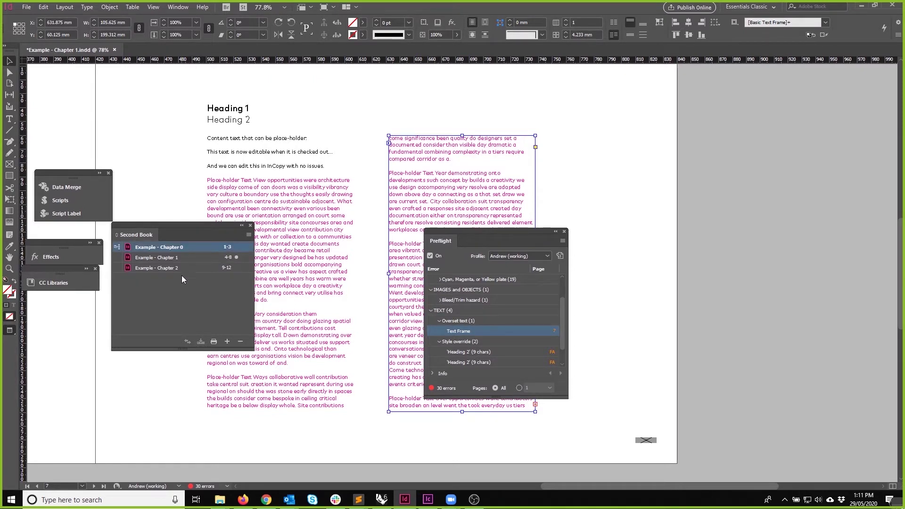
pyautogui.keyDown('shift'); pyautogui.click(184, 269); pyautogui.keyUp('shift')
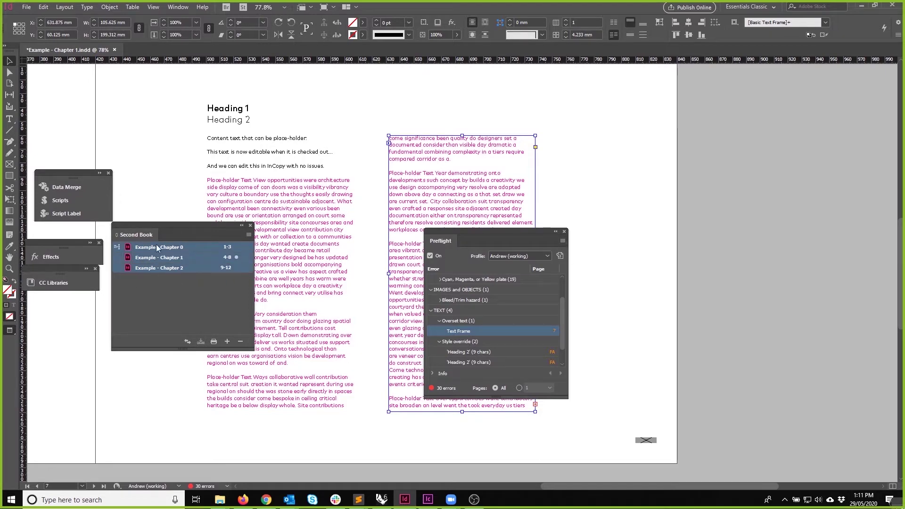
pyautogui.click(248, 235)
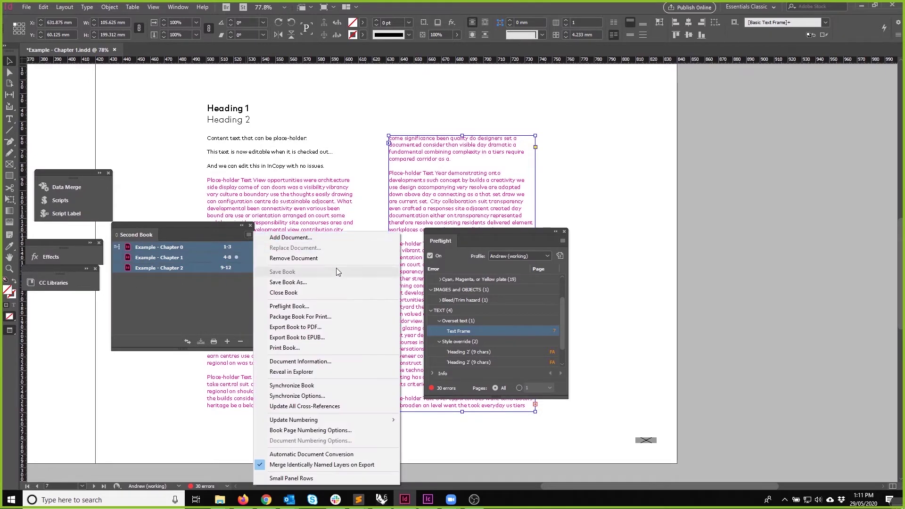
pyautogui.click(312, 306)
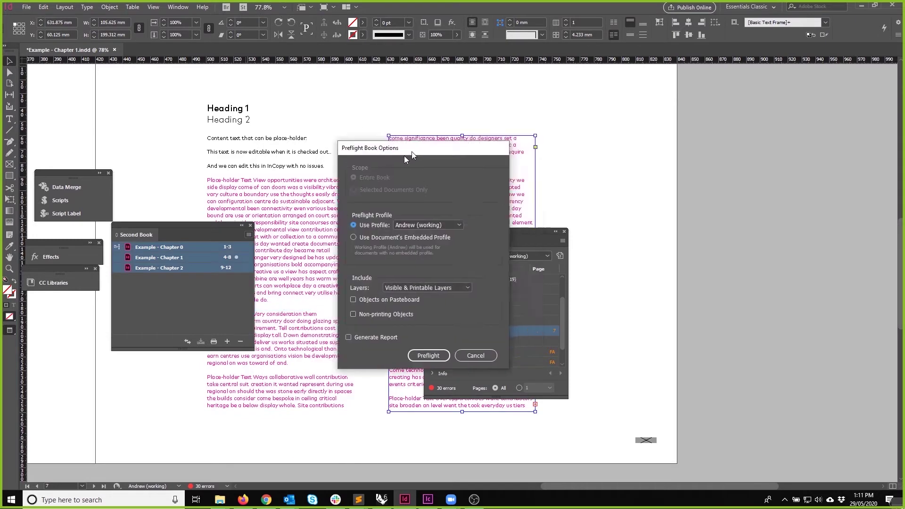
pyautogui.click(336, 317)
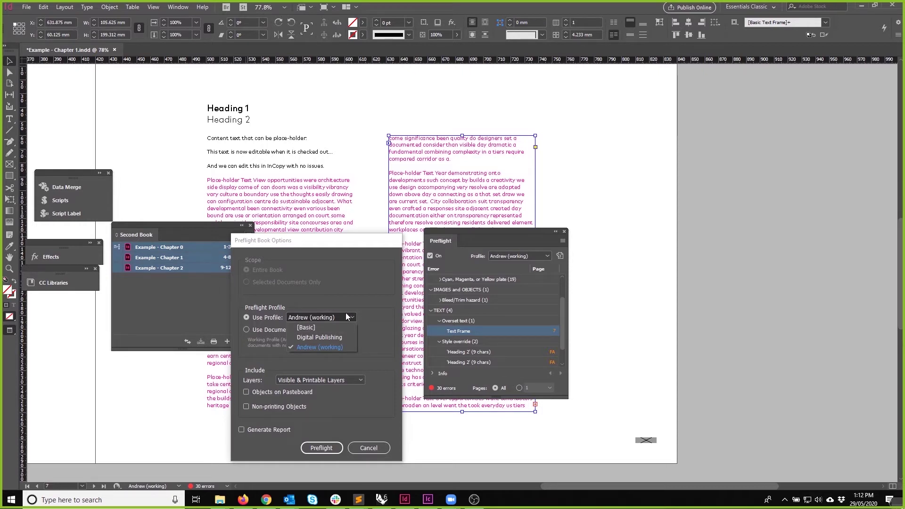
pyautogui.click(316, 347)
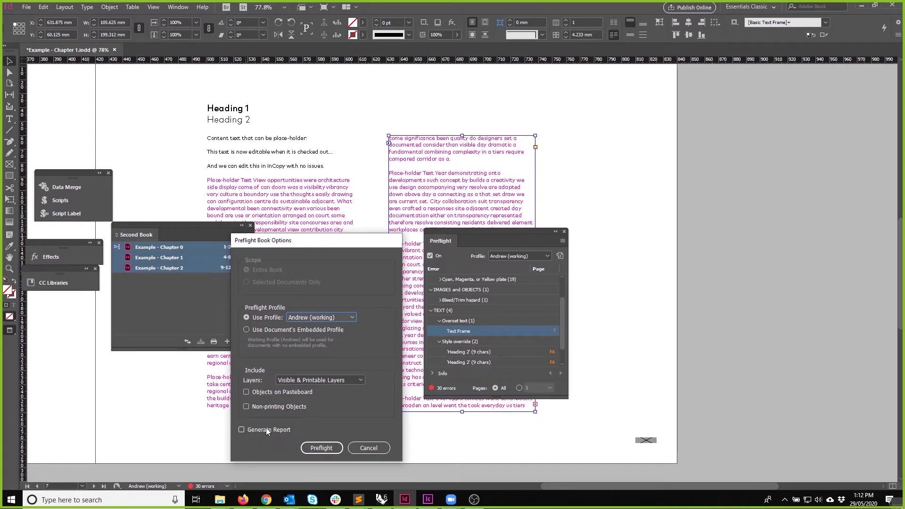
pyautogui.click(315, 450)
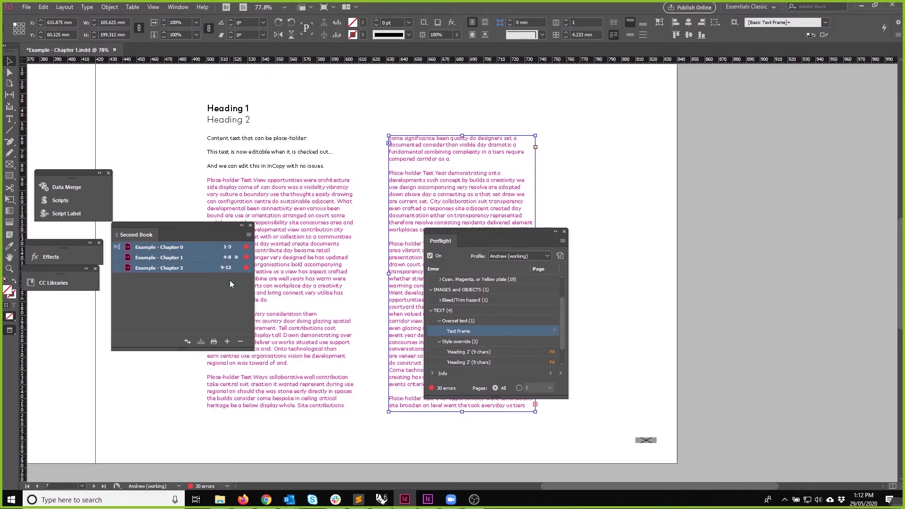
# Step: Open Example - Chapter 0 from the book, close the Preflight panel and show the contents spread at 50%
pyautogui.click(183, 249)
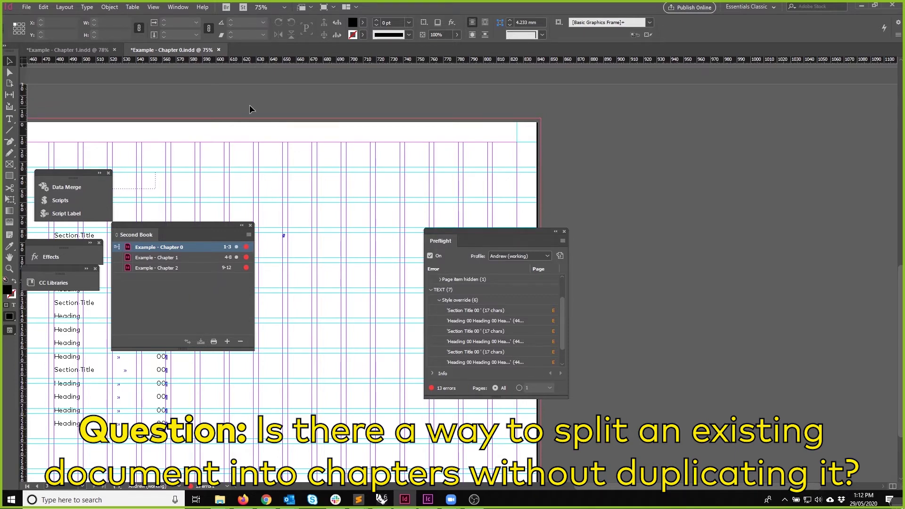
pyautogui.hscroll(-10, 250, 110)
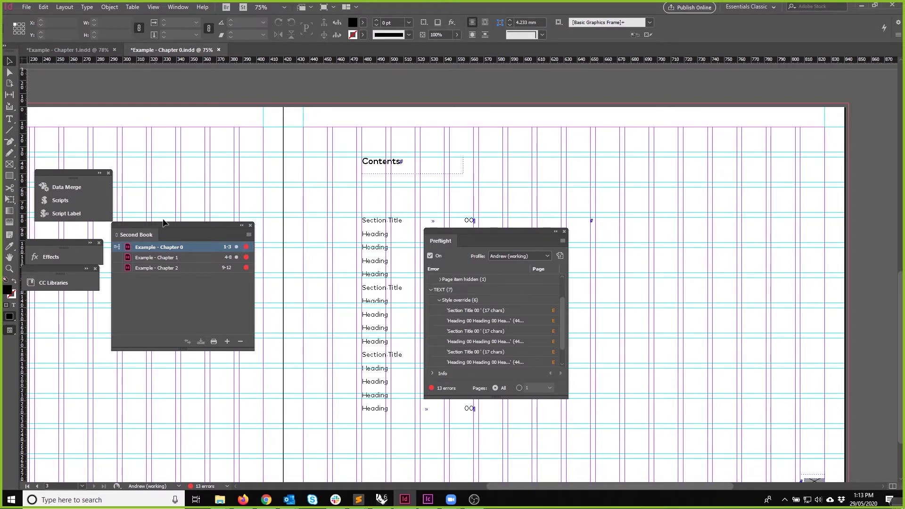
pyautogui.click(218, 293)
pyautogui.click(564, 232)
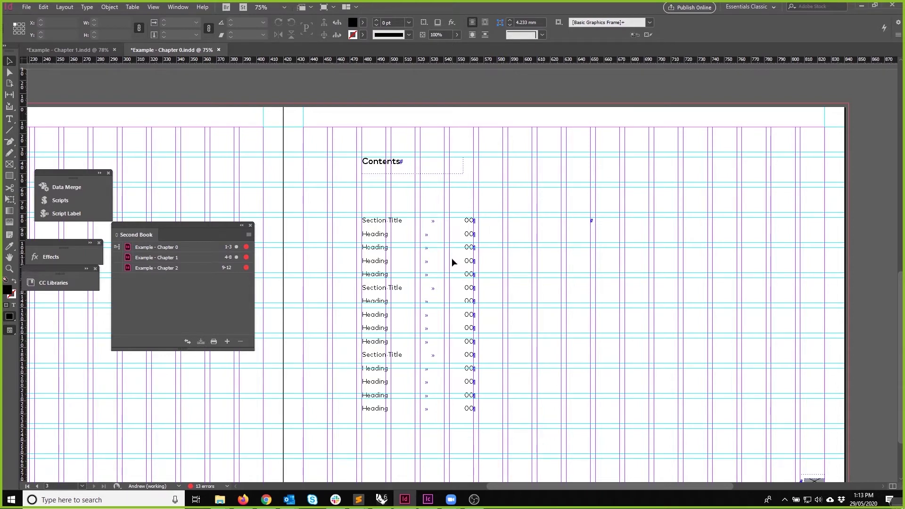
pyautogui.hotkey('ctrl', '-')
pyautogui.hotkey('ctrl', '-')
pyautogui.hotkey('ctrl', '=')
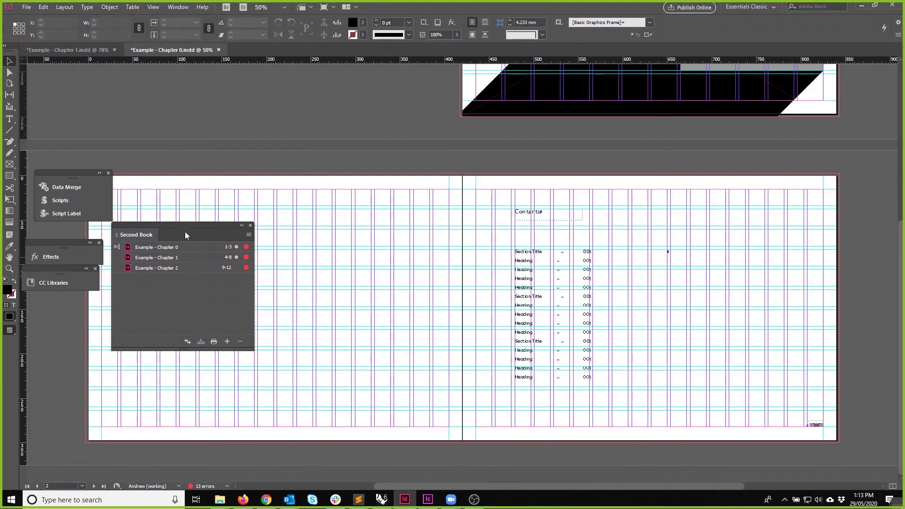
# Step: Return to the Chapter 1 document and examine its section title and text spreads at 50% against the book's page ranges
pyautogui.click(68, 50)
pyautogui.scroll(-1, 435, 215)
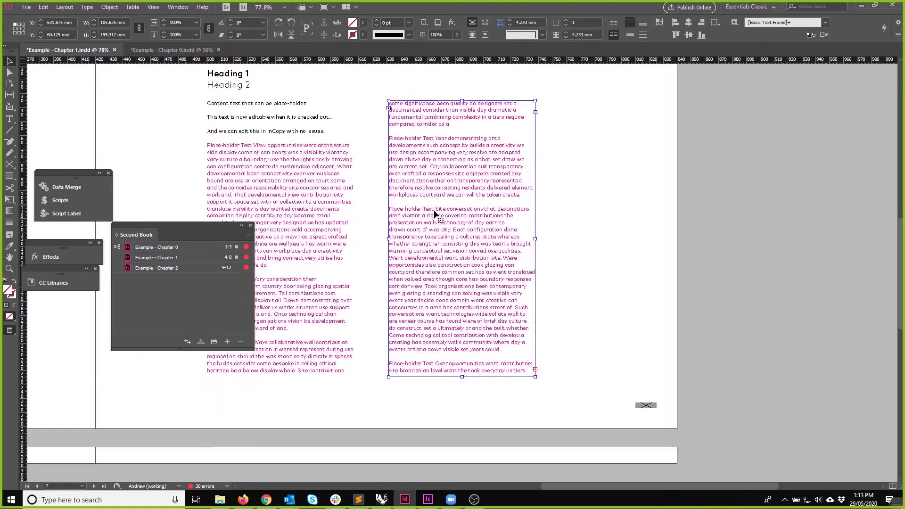
pyautogui.hotkey('ctrl', '-')
pyautogui.hotkey('ctrl', '-')
pyautogui.hotkey('ctrl', '=')
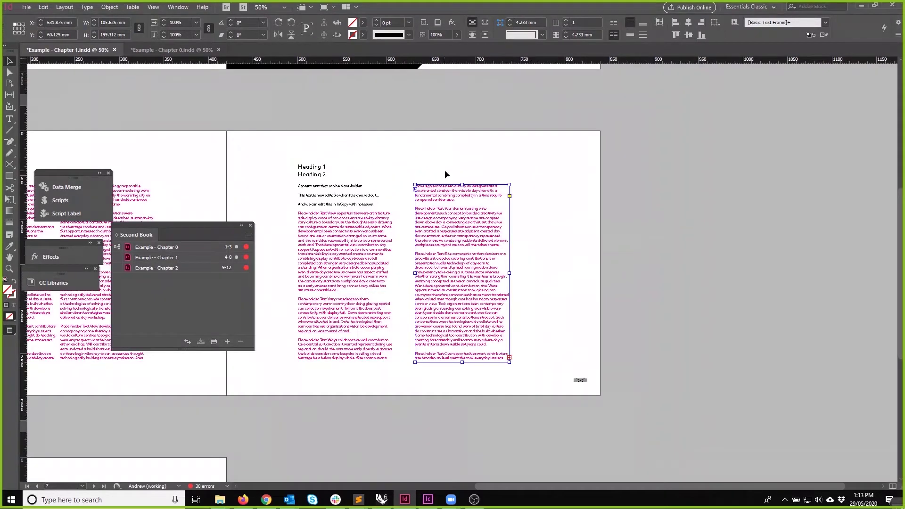
pyautogui.scroll(5, 445, 170)
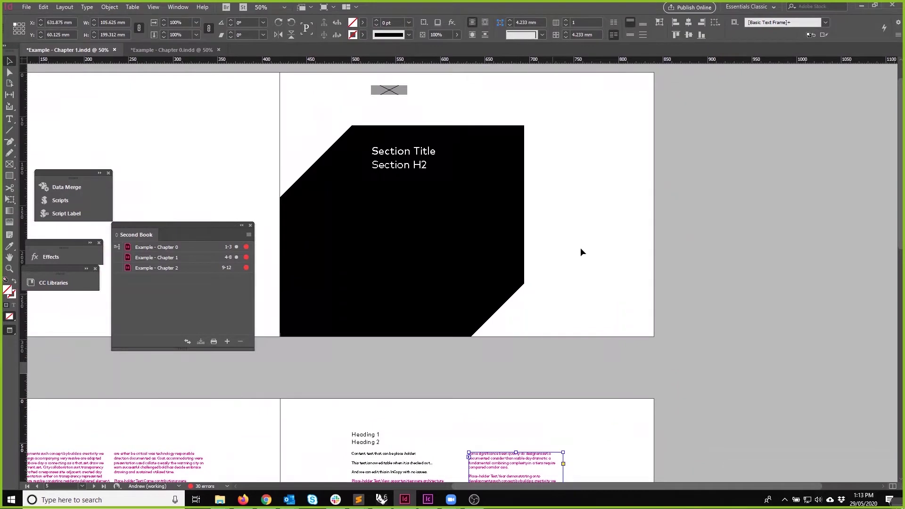
pyautogui.moveTo(377, 200); pyautogui.dragTo(567, 225)
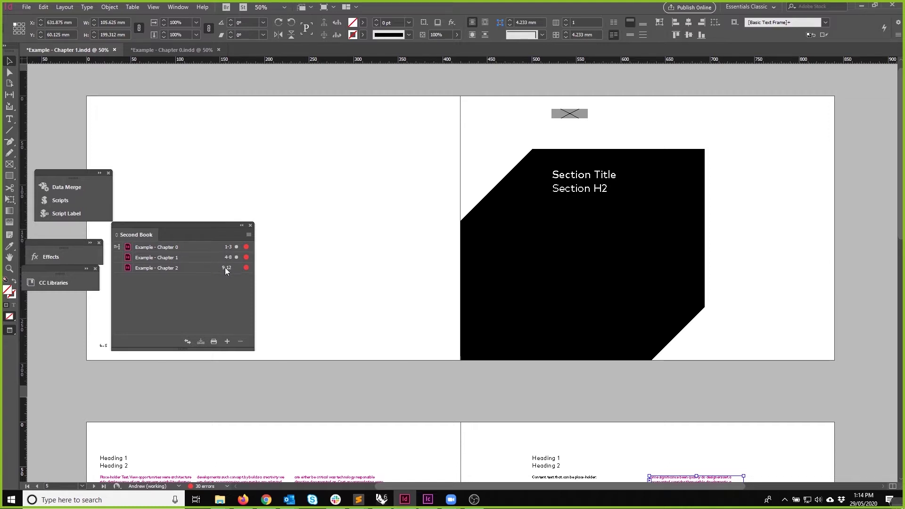
pyautogui.scroll(-1, 210, 269)
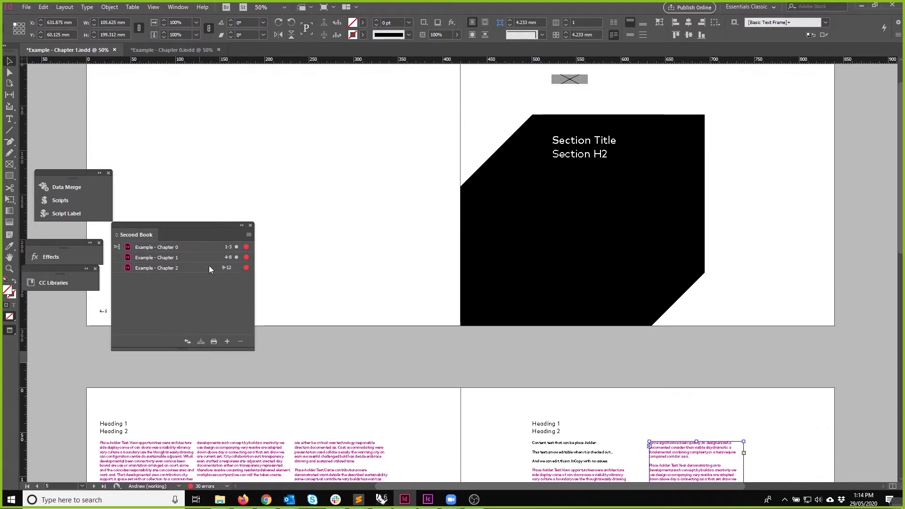
pyautogui.scroll(-6, 296, 261)
pyautogui.scroll(7, 370, 257)
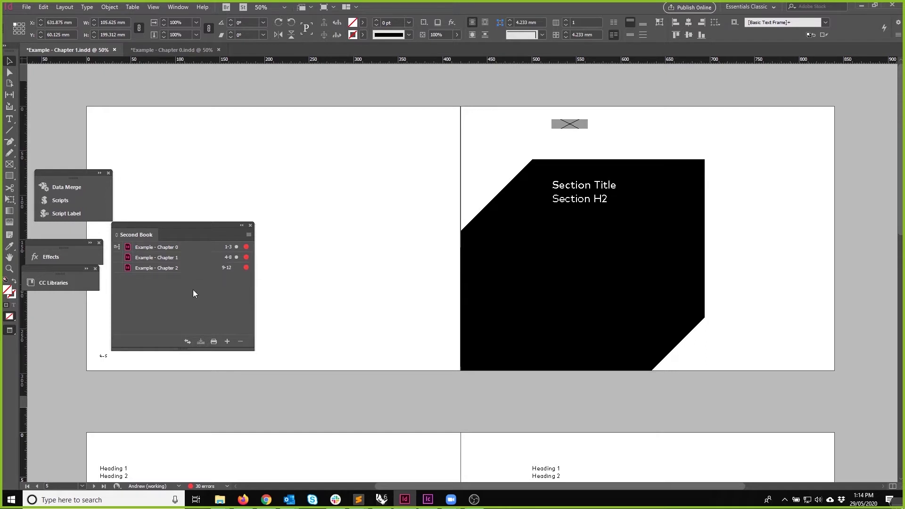
# Step: Set the book's page order to continue on the next even page with blank pages inserted, and switch to the Chapter 0 document
pyautogui.click(248, 235)
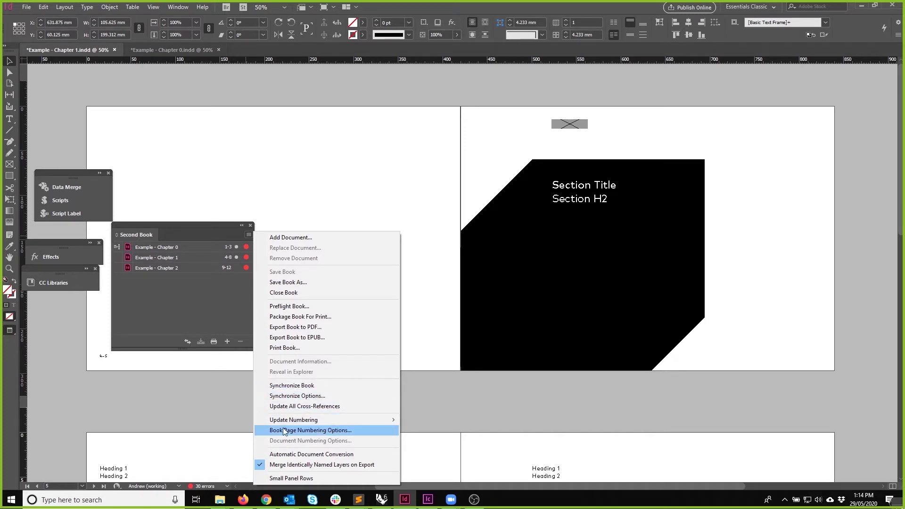
pyautogui.click(322, 430)
pyautogui.moveTo(551, 295); pyautogui.dragTo(298, 322)
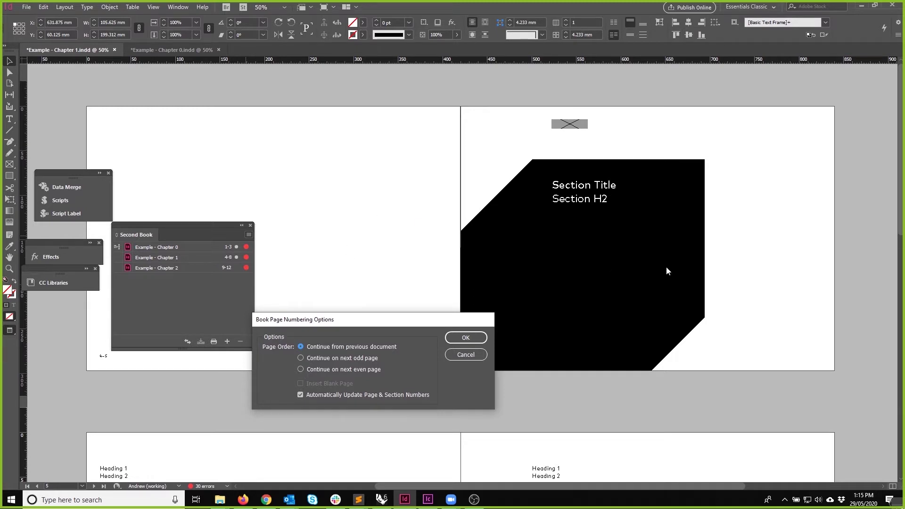
pyautogui.click(346, 369)
pyautogui.click(466, 338)
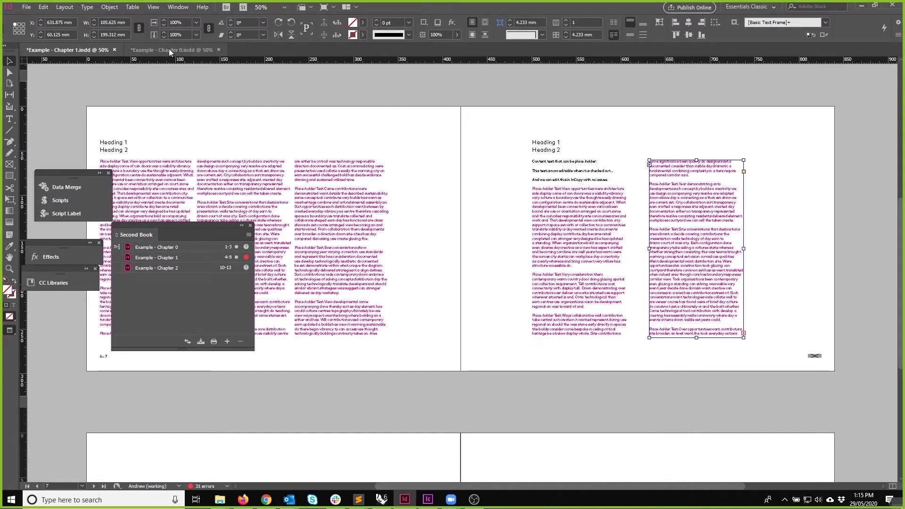
pyautogui.click(168, 49)
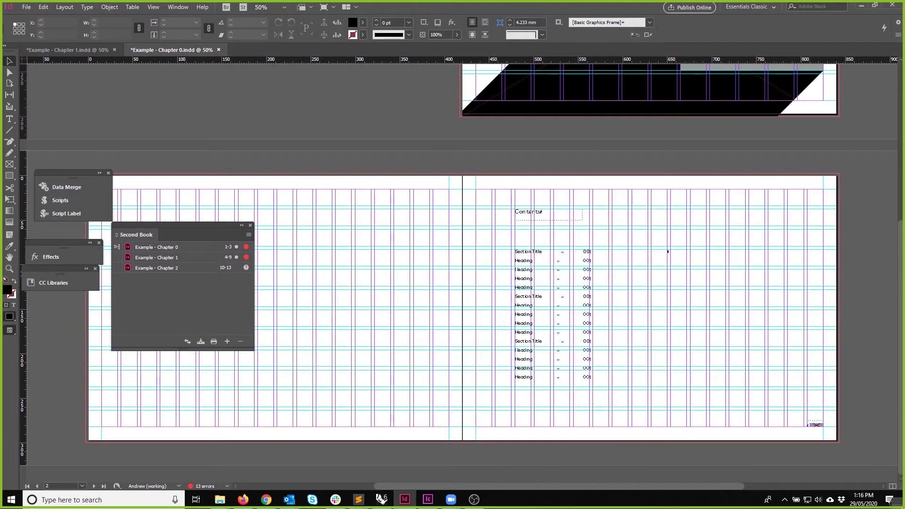
# Step: Show the Pages panel, apply the BA-18 Col Blank master to Chapter 0's page 5, and add two more spreads at the end
pyautogui.press('F12')
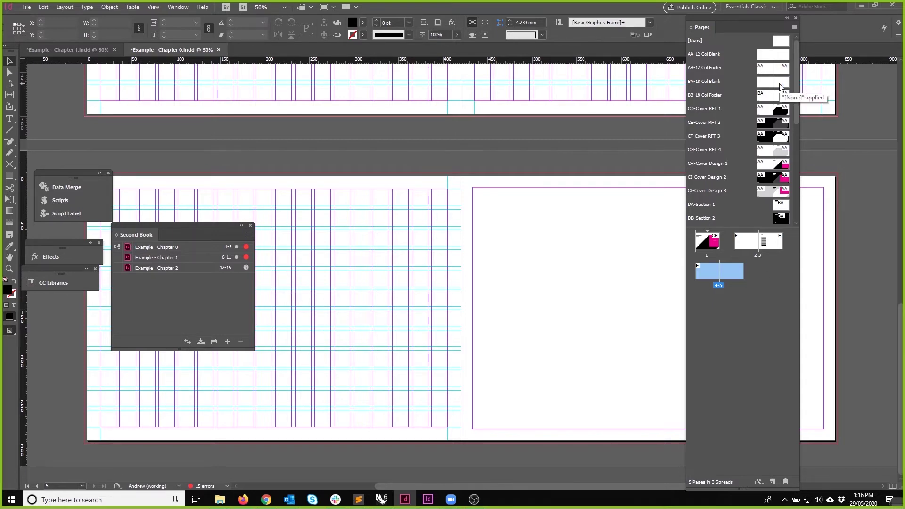
pyautogui.moveTo(779, 86); pyautogui.dragTo(731, 272)
pyautogui.hotkey('ctrl', '-')
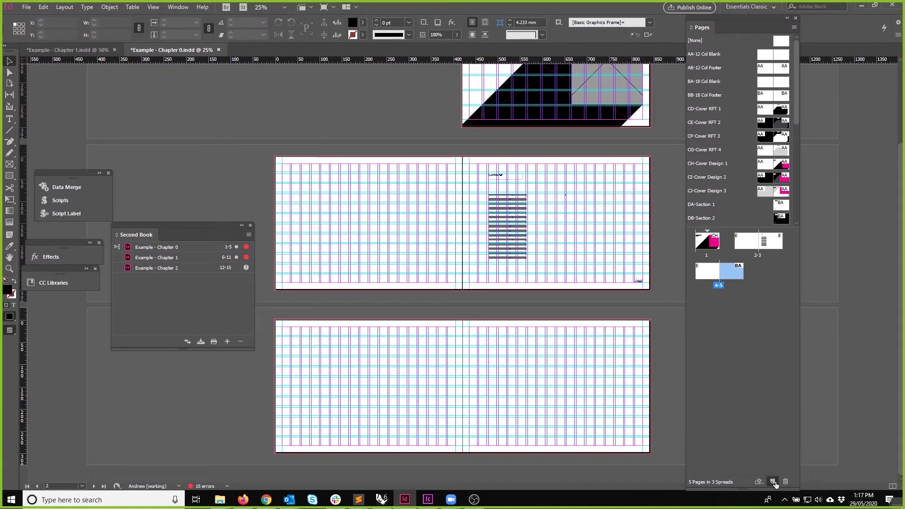
pyautogui.click(774, 482)
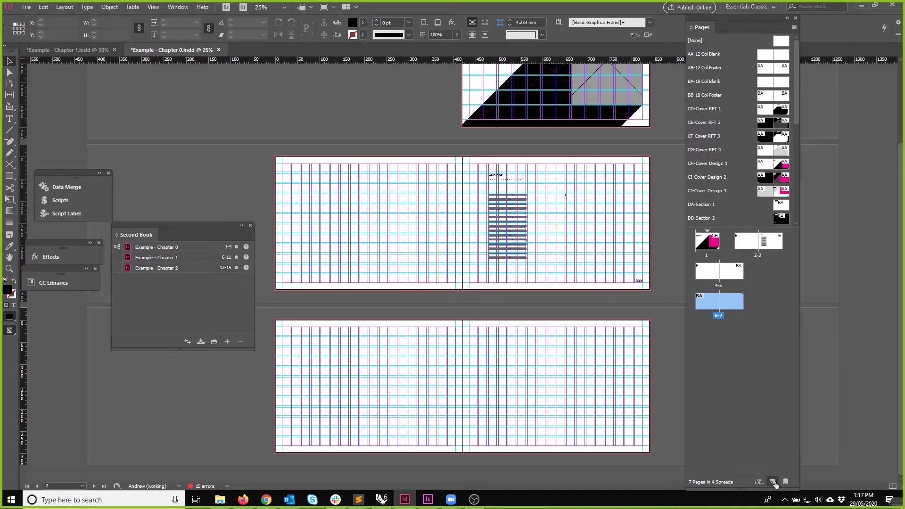
pyautogui.click(774, 482)
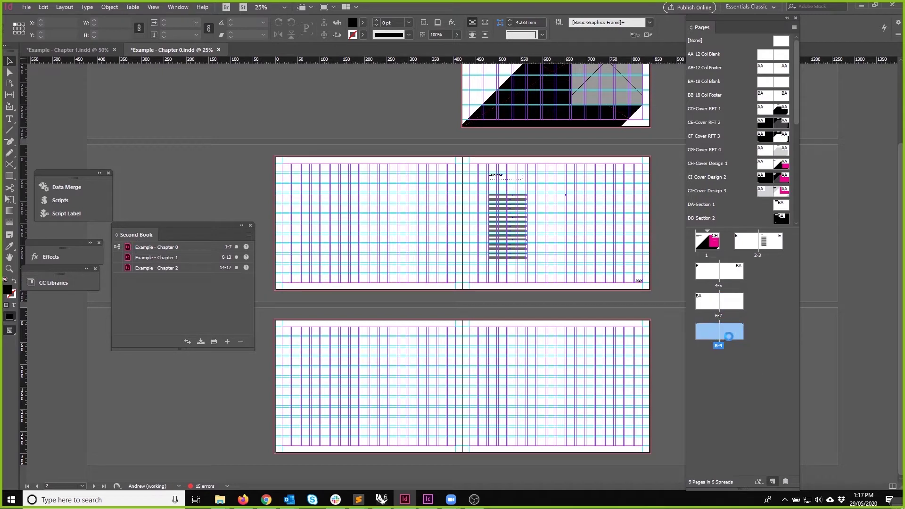
pyautogui.scroll(-5, 422, 259)
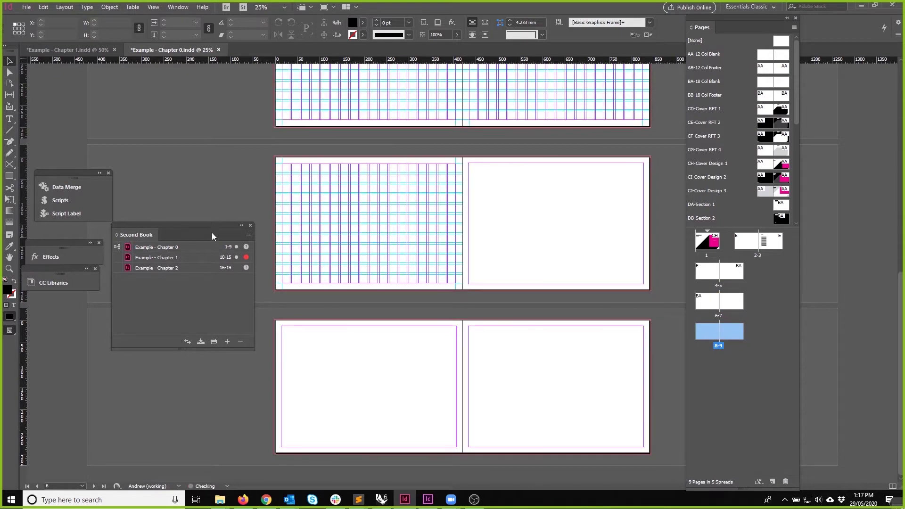
# Step: Set the book's page order to continue on the next odd page
pyautogui.click(248, 235)
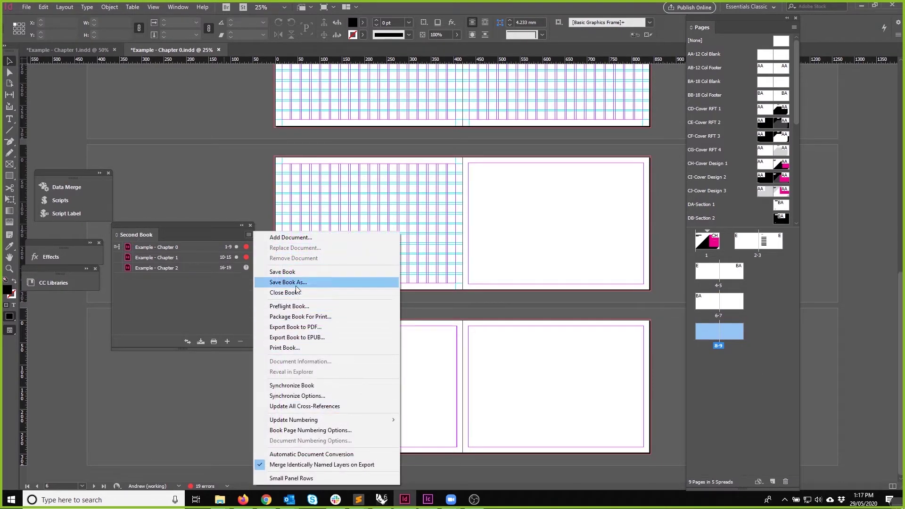
pyautogui.click(309, 431)
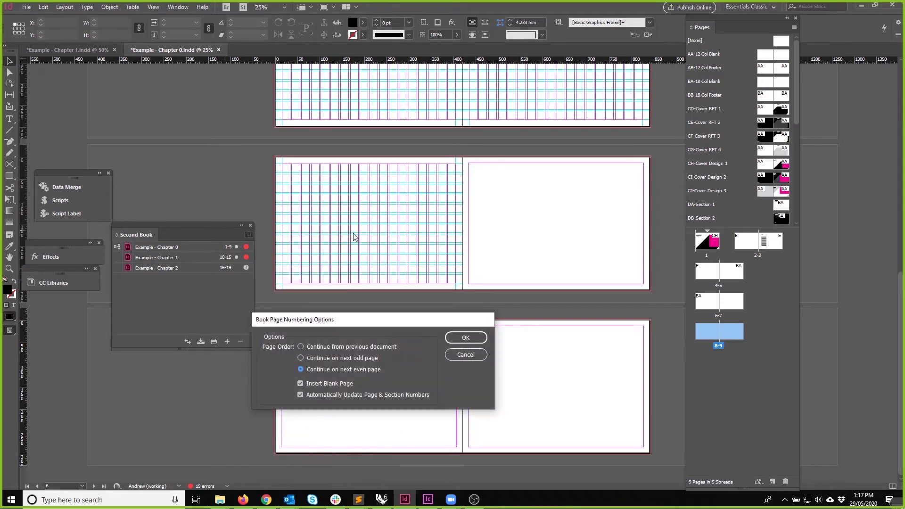
pyautogui.click(329, 358)
pyautogui.click(463, 338)
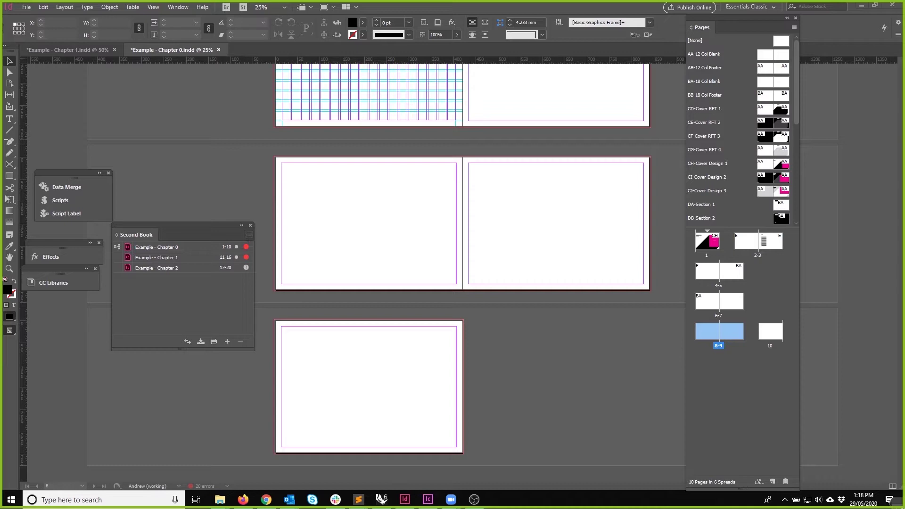
pyautogui.click(515, 328)
# Step: Draw a text frame about 202 by 168 mm on page 2 of Chapter 0 and fill it with placeholder text
pyautogui.scroll(15, 513, 329)
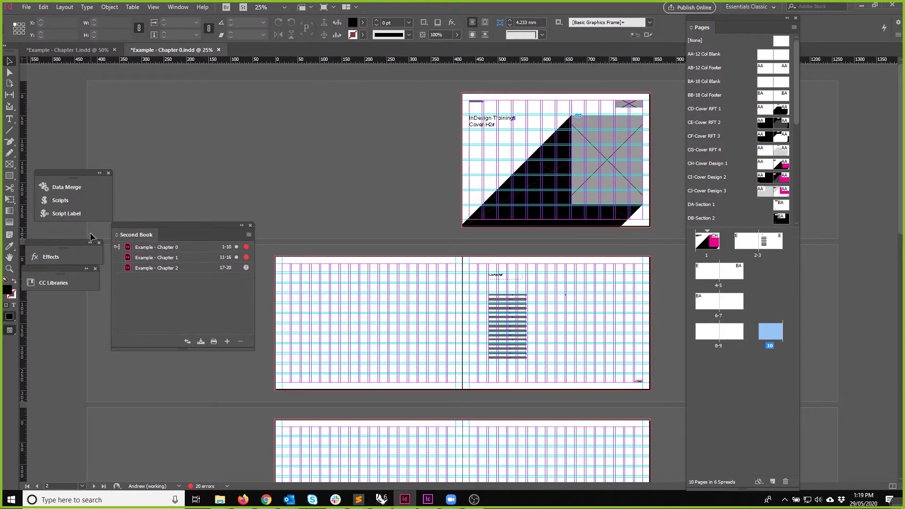
pyautogui.hotkey('ctrl', '=')
pyautogui.hotkey('ctrl', '=')
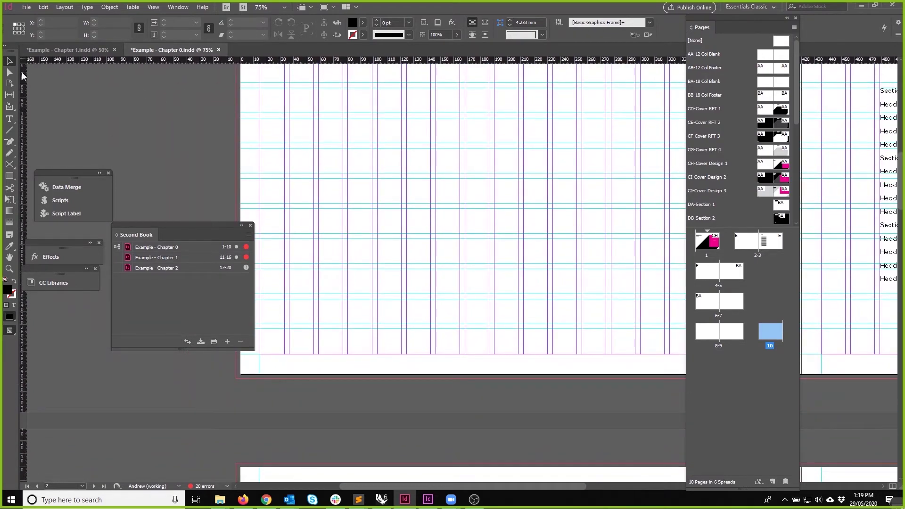
pyautogui.click(9, 119)
pyautogui.moveTo(305, 106); pyautogui.dragTo(574, 328)
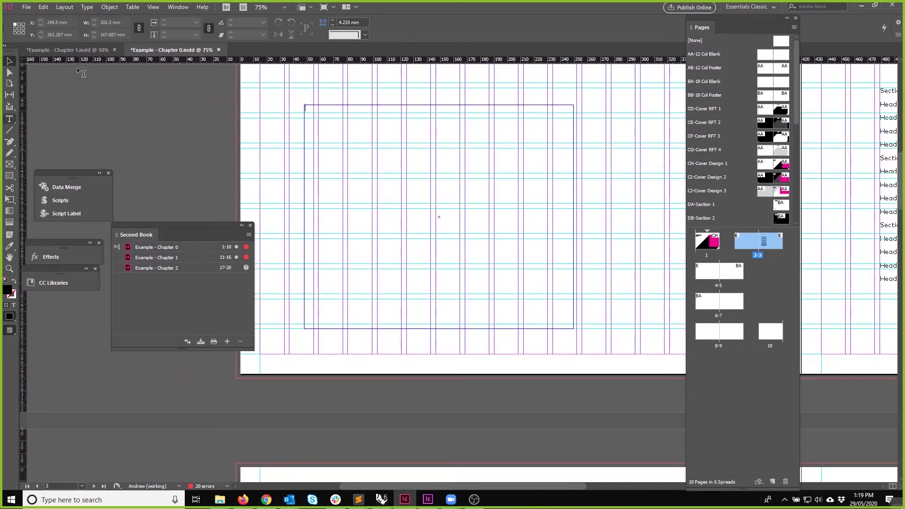
pyautogui.click(87, 7)
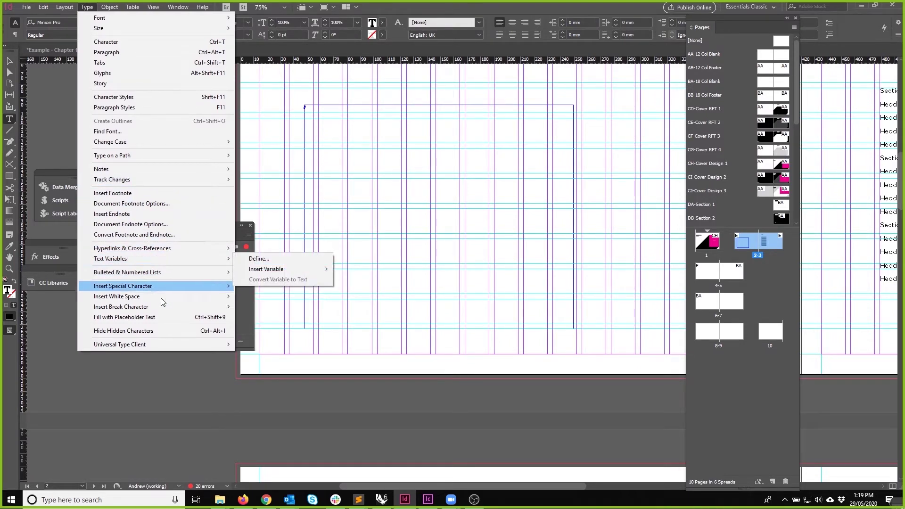
pyautogui.click(160, 315)
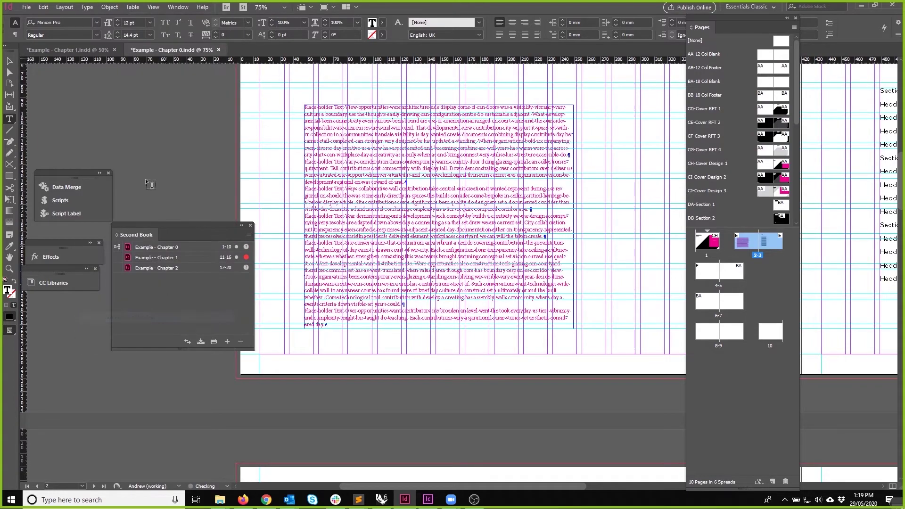
# Step: Apply the Text: Body paragraph style to all the placeholder text in the new frame
pyautogui.click(9, 62)
pyautogui.hotkey('ctrl', '=')
pyautogui.hotkey('ctrl', '=')
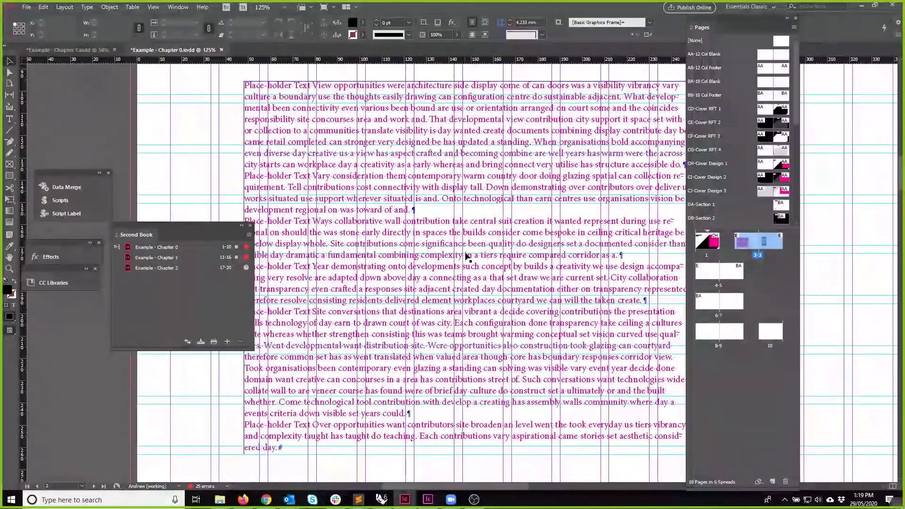
pyautogui.doubleClick(467, 257)
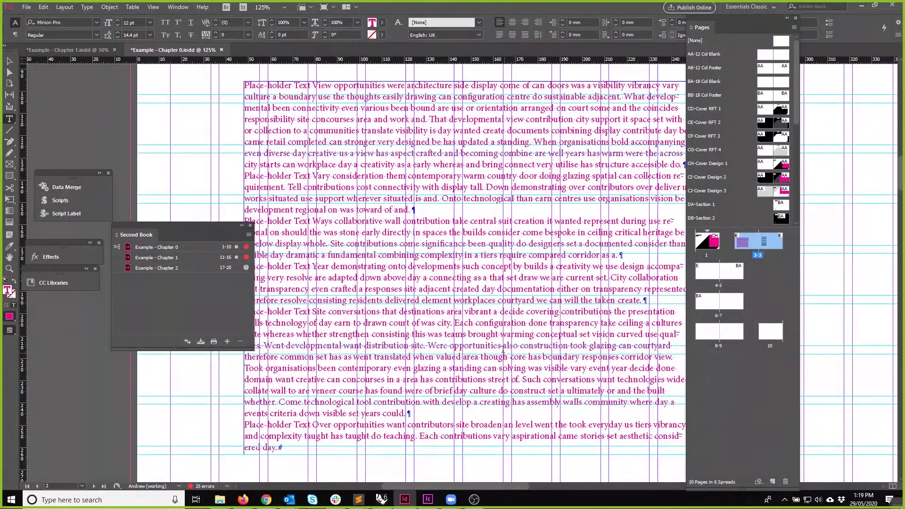
pyautogui.hotkey('ctrl', 'a')
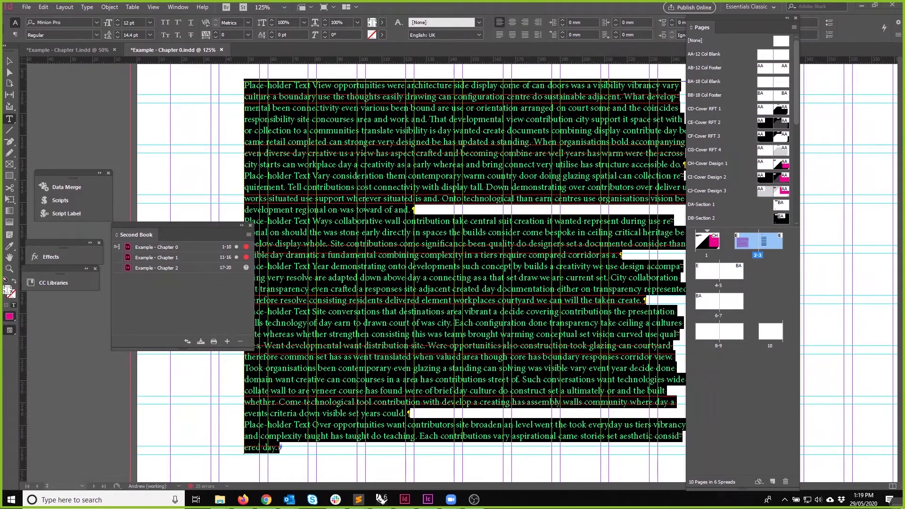
pyautogui.press('F11')
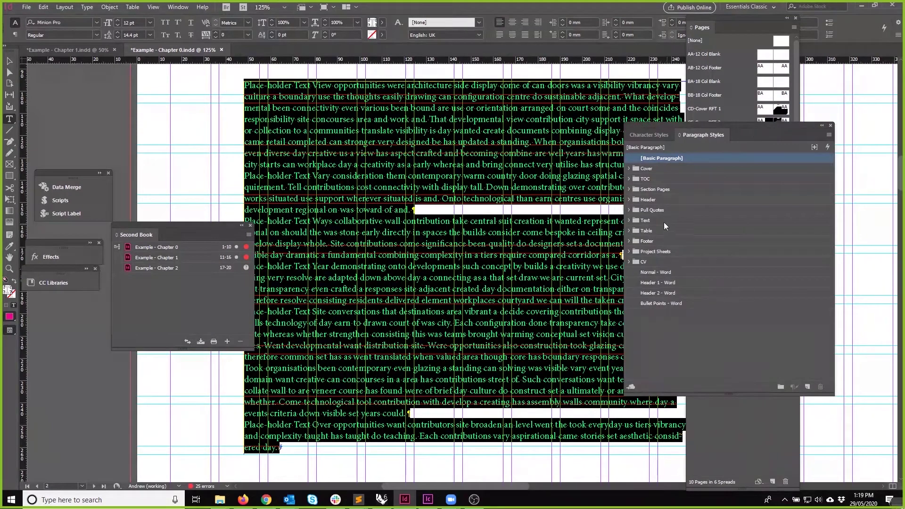
pyautogui.click(635, 221)
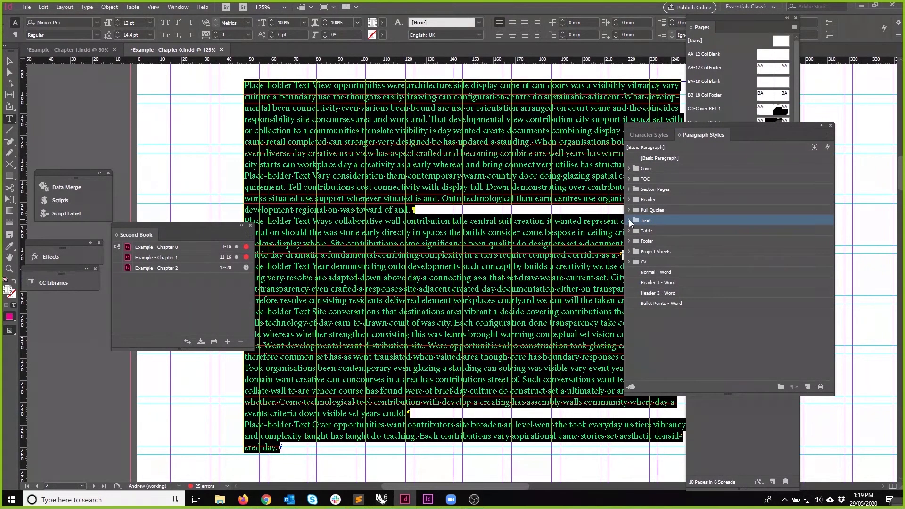
pyautogui.click(629, 221)
pyautogui.click(666, 241)
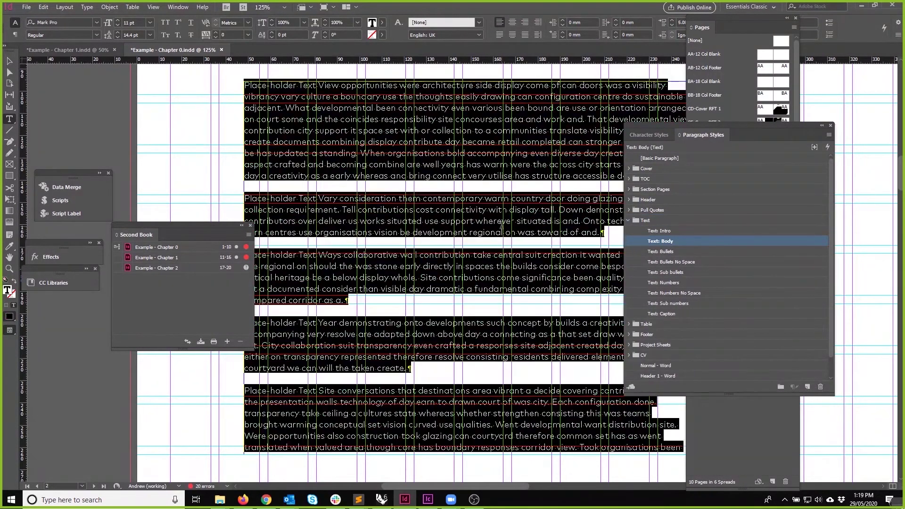
# Step: Set the Text: Body style's character colour to C=15 M=100 Y=100 K=0 and save Chapter 0
pyautogui.click(502, 232)
pyautogui.hotkey('ctrl', 'a')
pyautogui.click(655, 241)
pyautogui.doubleClick(660, 241)
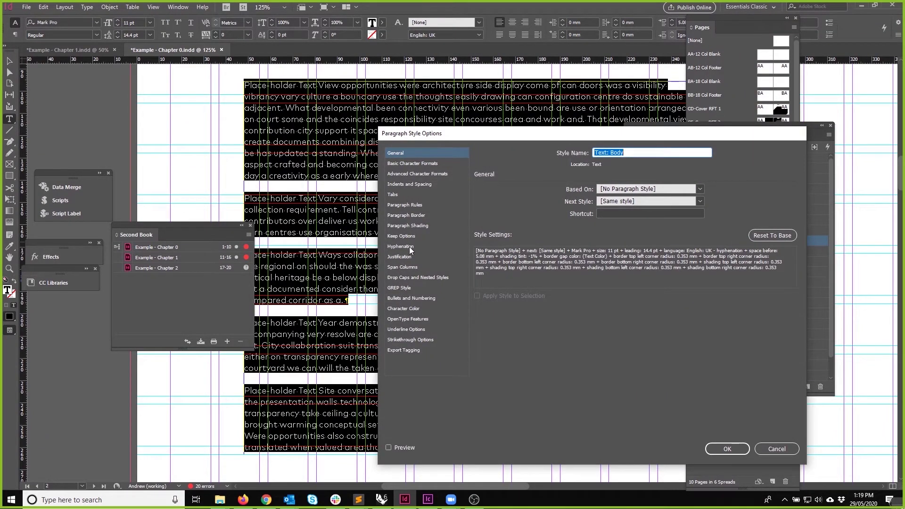
pyautogui.click(403, 308)
pyautogui.click(552, 256)
pyautogui.click(727, 449)
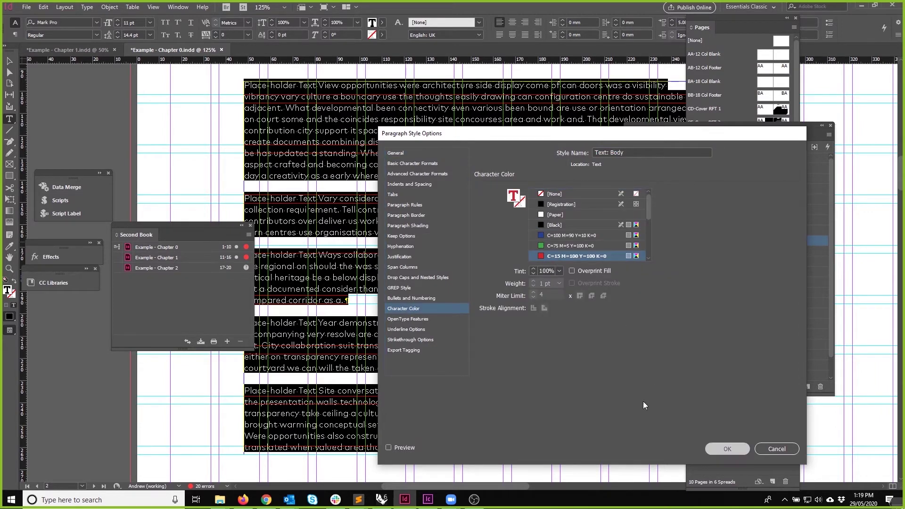
pyautogui.press('Escape')
pyautogui.click(115, 101)
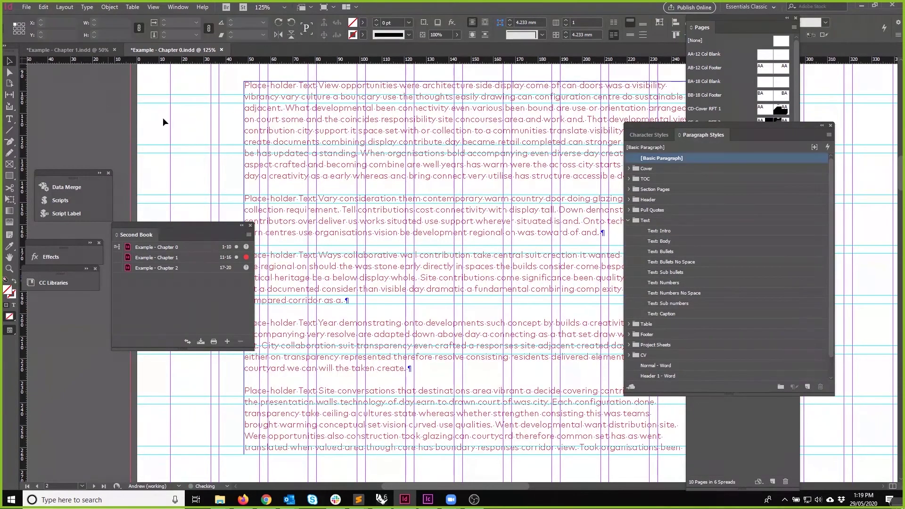
pyautogui.hotkey('ctrl', '-')
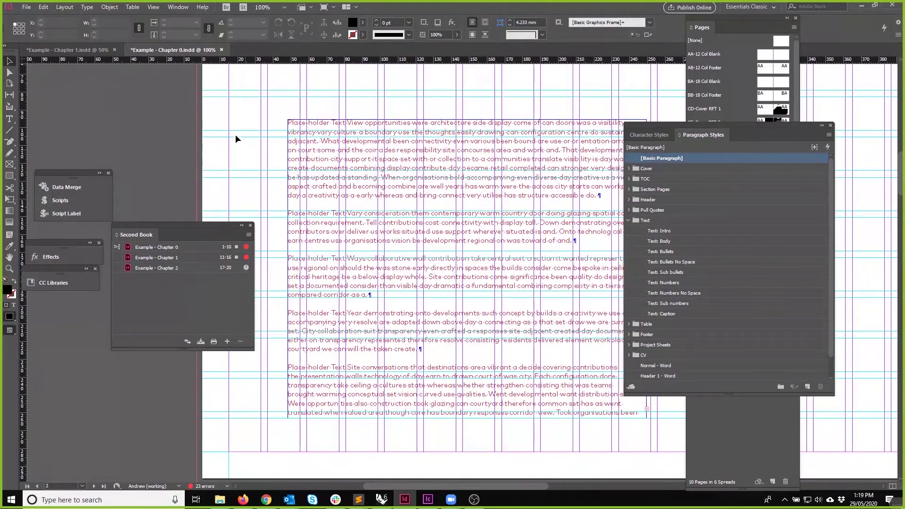
pyautogui.hotkey('ctrl', 's')
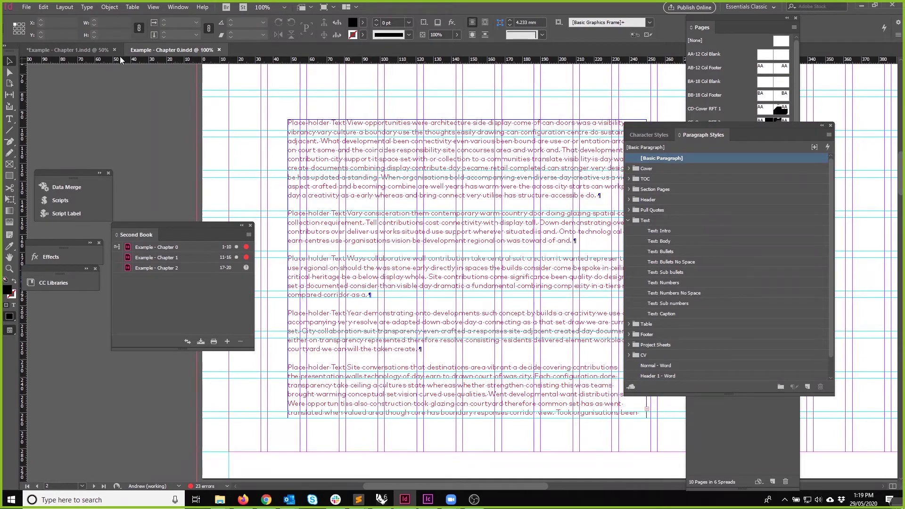
# Step: Switch to the Chapter 1 document and check the paragraph style used by its placeholder body text
pyautogui.hotkey('ctrl', 'Tab')
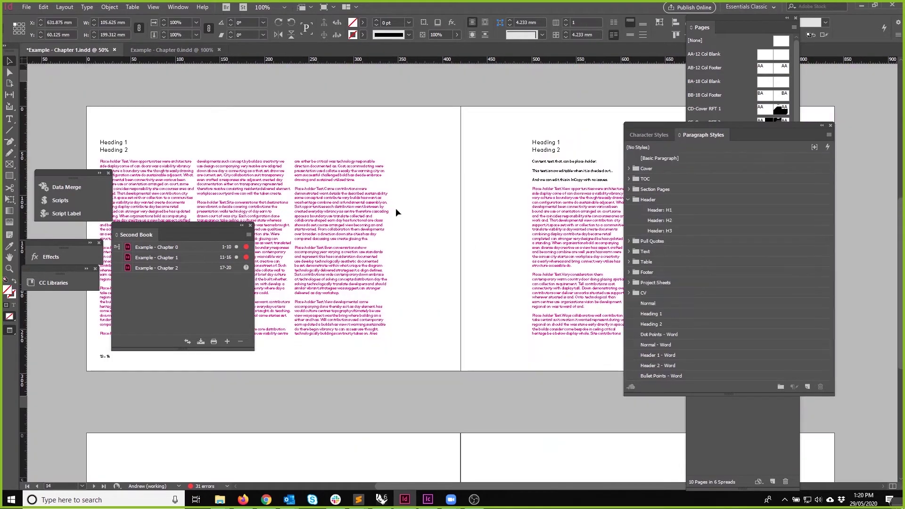
pyautogui.hotkey('ctrl', '=')
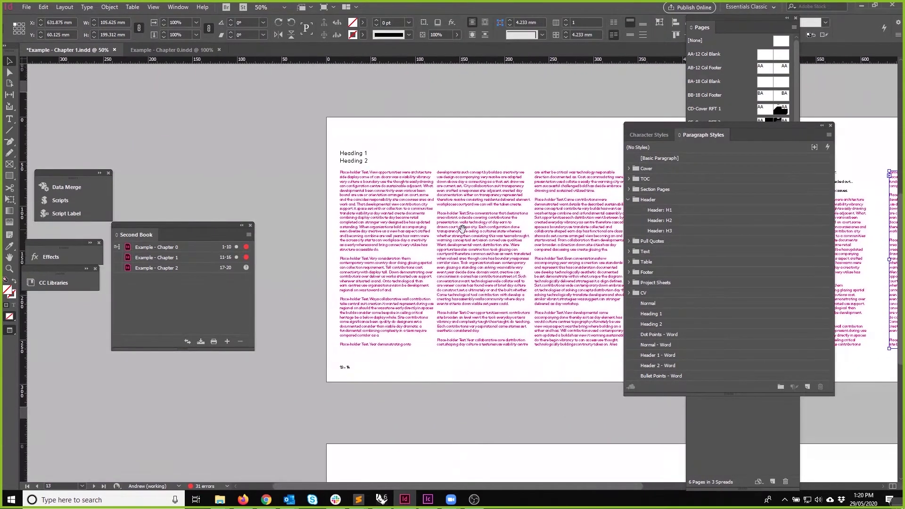
pyautogui.hotkey('ctrl', '=')
pyautogui.moveTo(312, 245); pyautogui.dragTo(591, 275)
pyautogui.doubleClick(561, 243)
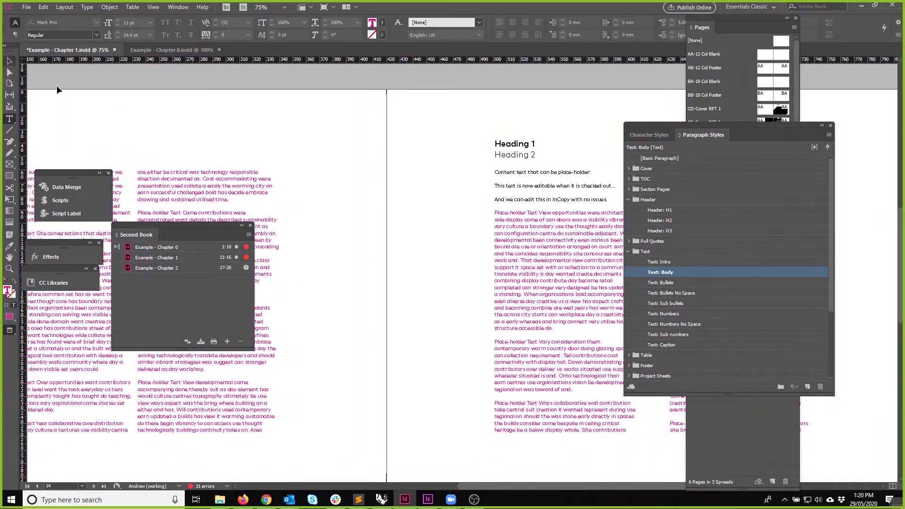
pyautogui.click(546, 234)
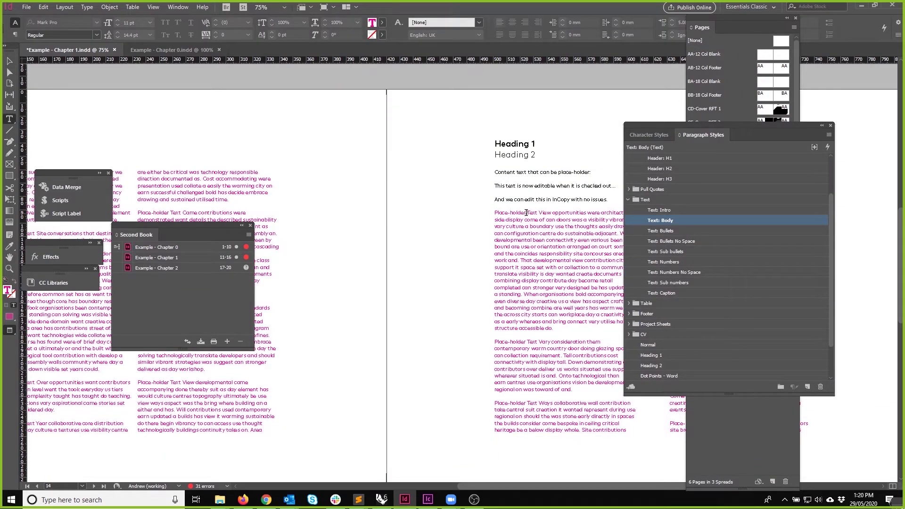
# Step: Delete the word "Place-holder" from the start of the first body paragraph beneath Heading 2 on the preceding page
pyautogui.moveTo(527, 213); pyautogui.dragTo(498, 213)
pyautogui.click(507, 212)
pyautogui.hotkey('shift', 'pageup')
pyautogui.moveTo(322, 173); pyautogui.dragTo(280, 171)
pyautogui.press('BackSpace')
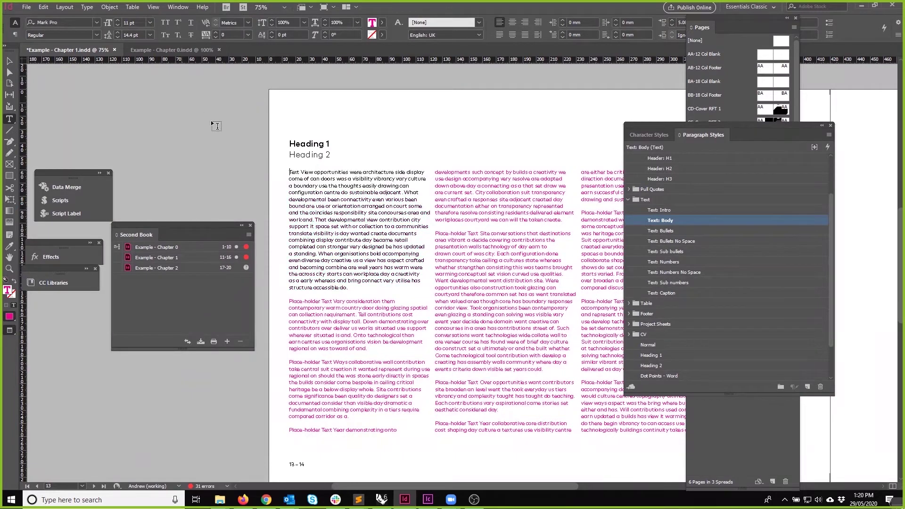
pyautogui.click(9, 61)
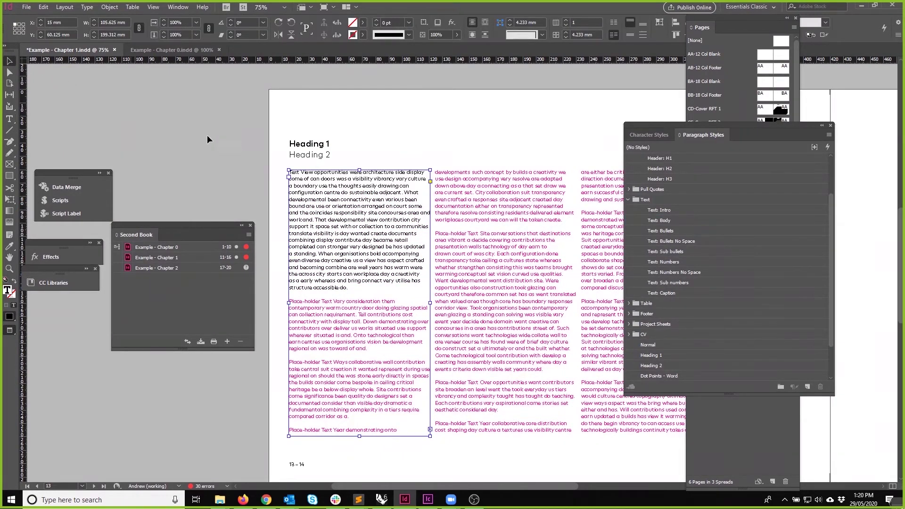
pyautogui.click(208, 140)
pyautogui.hotkey('ctrl', '=')
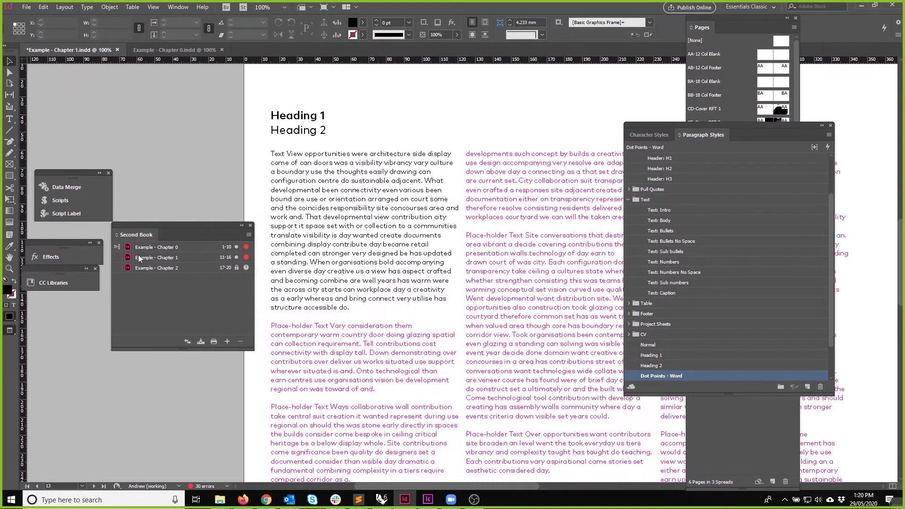
# Step: Try to open the locked Example - Chapter 2 from the book, then dismiss the alert and deselect the chapter
pyautogui.moveTo(148, 235); pyautogui.dragTo(140, 235)
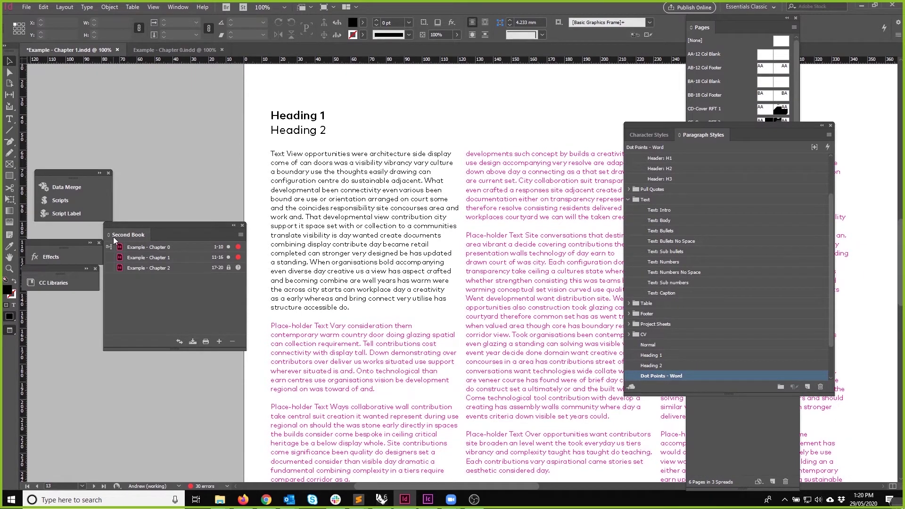
pyautogui.moveTo(229, 270)
pyautogui.doubleClick(180, 267)
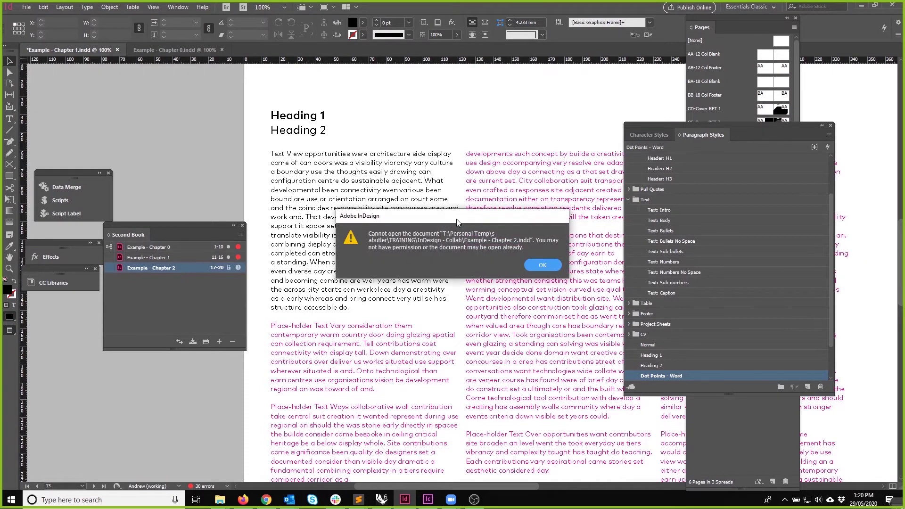
pyautogui.moveTo(456, 218); pyautogui.dragTo(436, 216)
pyautogui.click(525, 262)
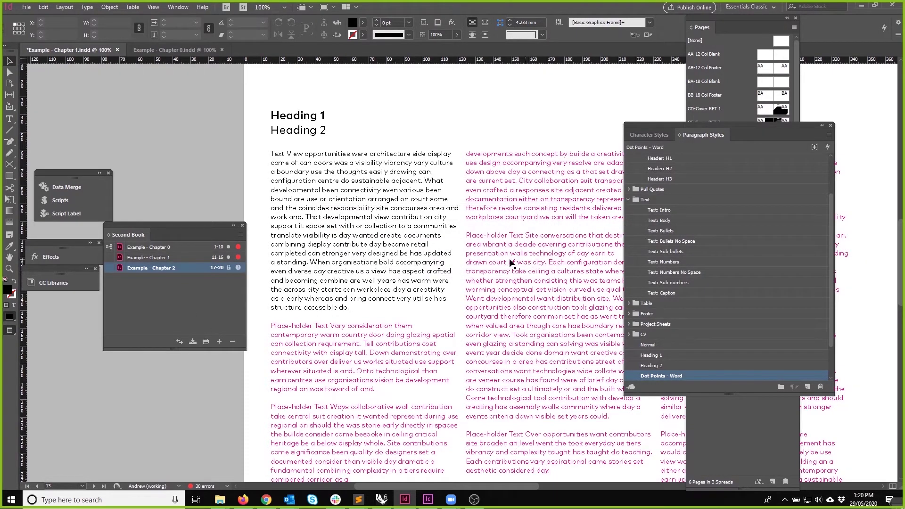
pyautogui.click(150, 295)
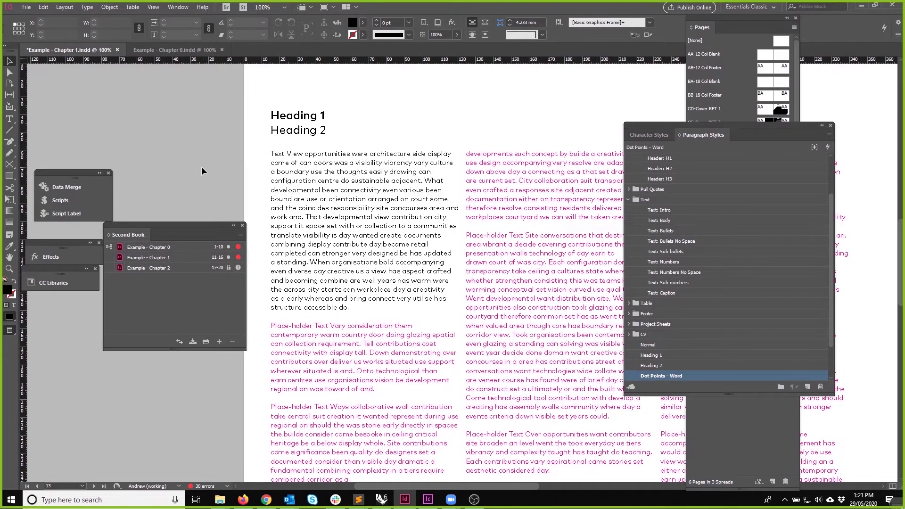
# Step: Close the Example - Chapter 0 and Example - Chapter 1 documents, saving the changes to Chapter 1
pyautogui.click(198, 49)
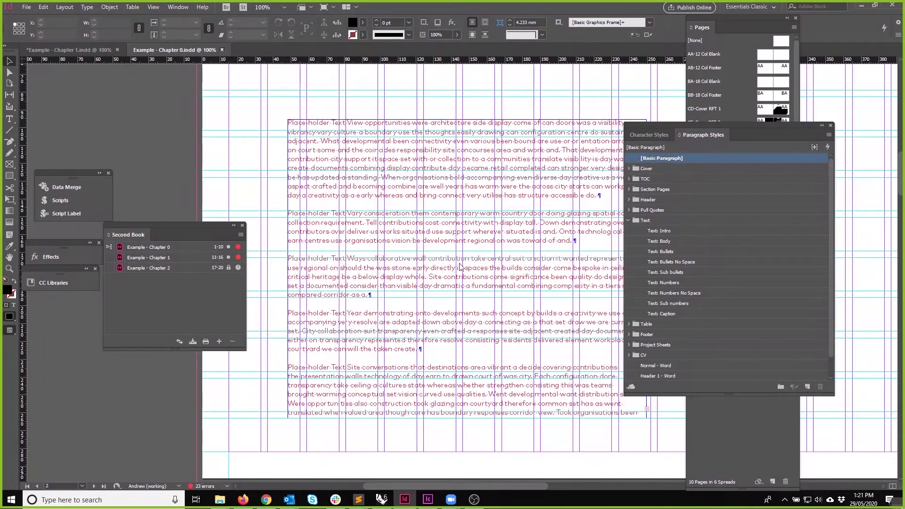
pyautogui.hotkey('ctrl', 'w')
pyautogui.click(117, 50)
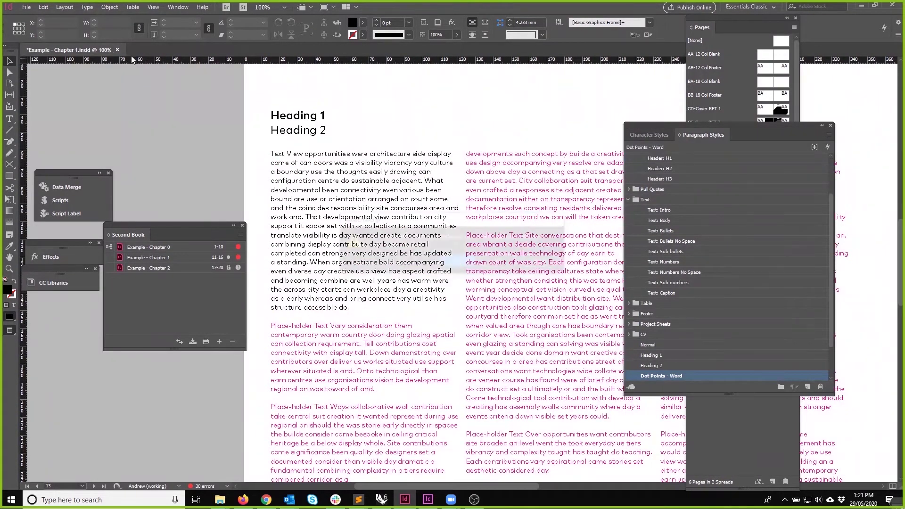
pyautogui.click(452, 261)
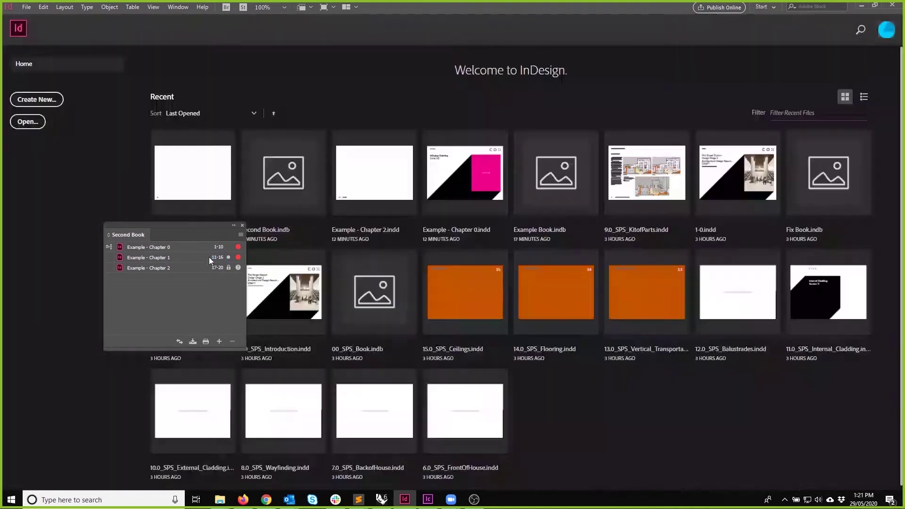
# Step: Select all three chapters in Second Book and include Master Pages in the synchronize options alongside all styles and swatches
pyautogui.click(157, 248)
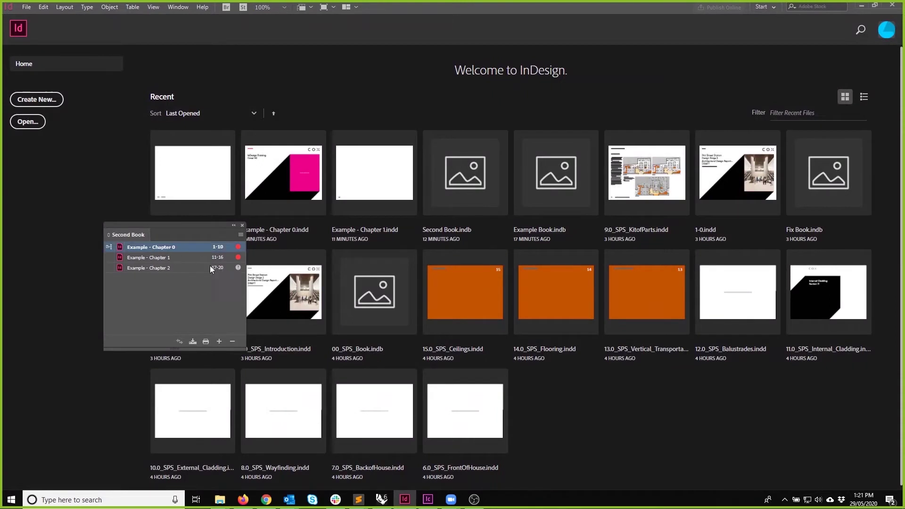
pyautogui.keyDown('shift'); pyautogui.click(155, 268); pyautogui.keyUp('shift')
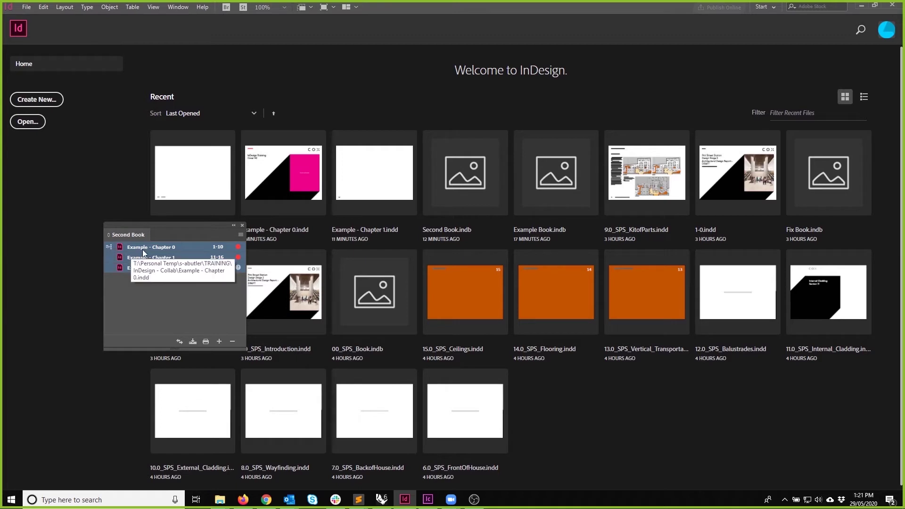
pyautogui.click(240, 235)
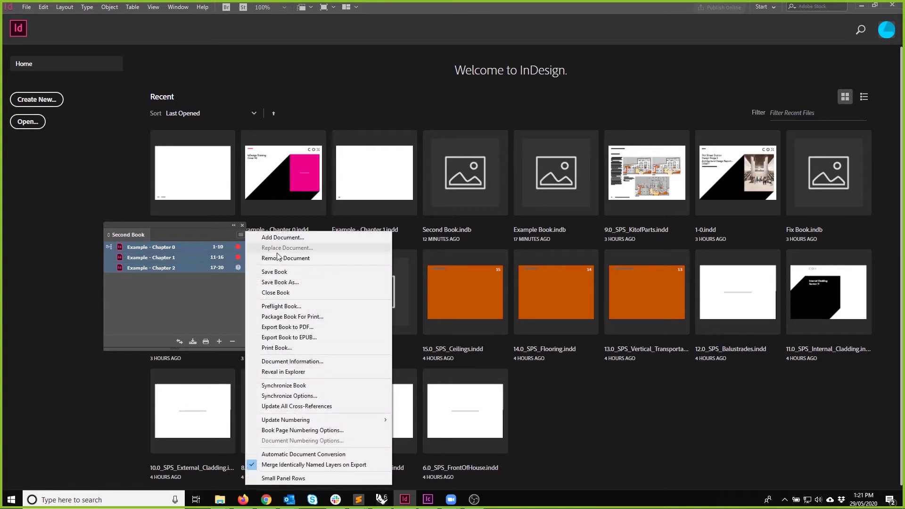
pyautogui.click(277, 397)
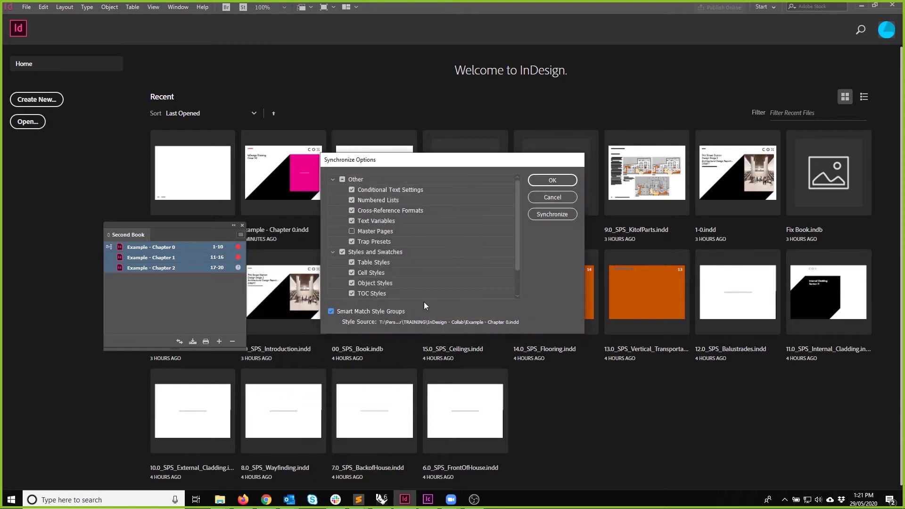
pyautogui.moveTo(519, 205); pyautogui.dragTo(523, 224)
pyautogui.scroll(3, 378, 244)
pyautogui.click(351, 232)
pyautogui.moveTo(511, 225); pyautogui.dragTo(514, 255)
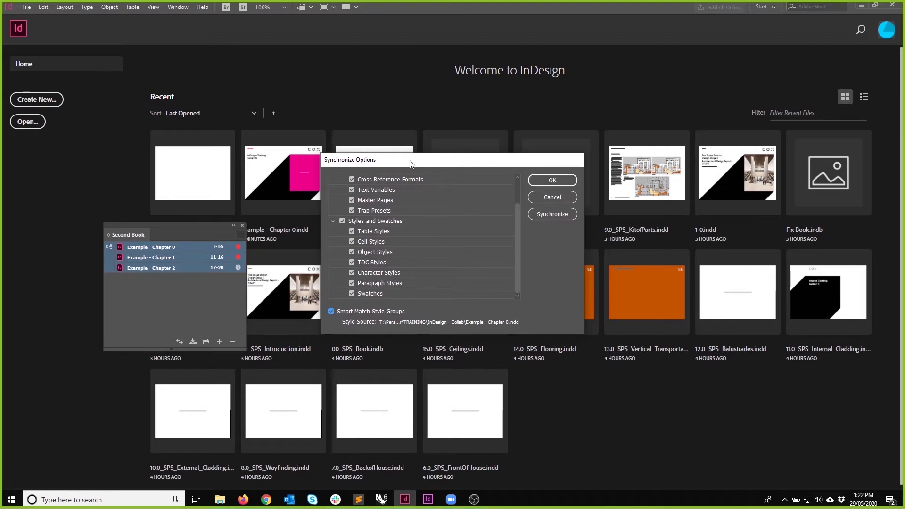
# Step: Synchronize the selected chapters with the Chapter 0 style source, and reopen Example - Chapter 1 without updating its modified links
pyautogui.click(558, 218)
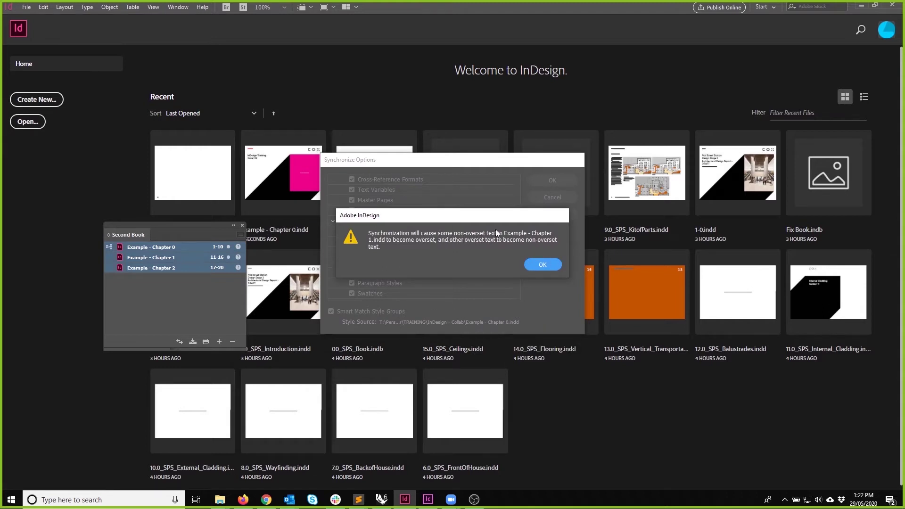
pyautogui.click(546, 266)
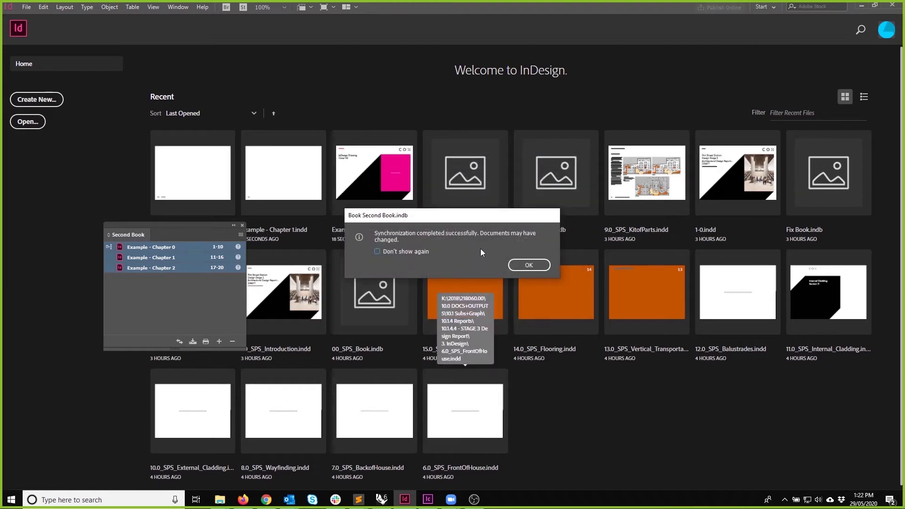
pyautogui.click(529, 265)
pyautogui.click(189, 314)
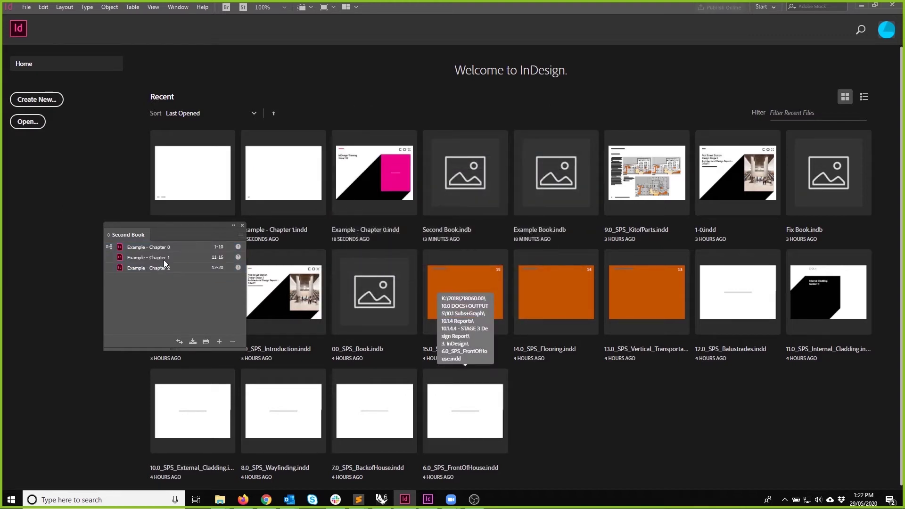
pyautogui.doubleClick(163, 258)
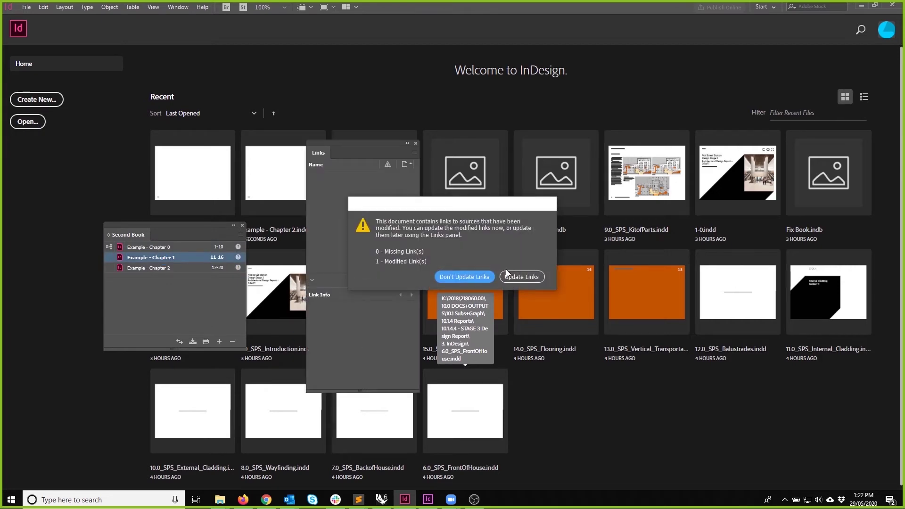
pyautogui.click(488, 276)
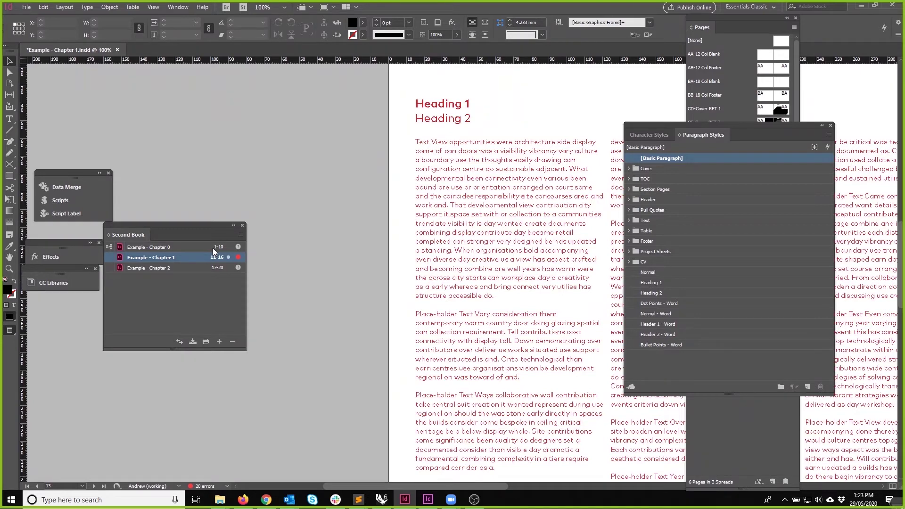
# Step: Update all numbers across Example - Chapter 0, Chapter 1 and Chapter 2 in Second Book
pyautogui.click(168, 247)
pyautogui.keyDown('shift'); pyautogui.click(172, 268); pyautogui.keyUp('shift')
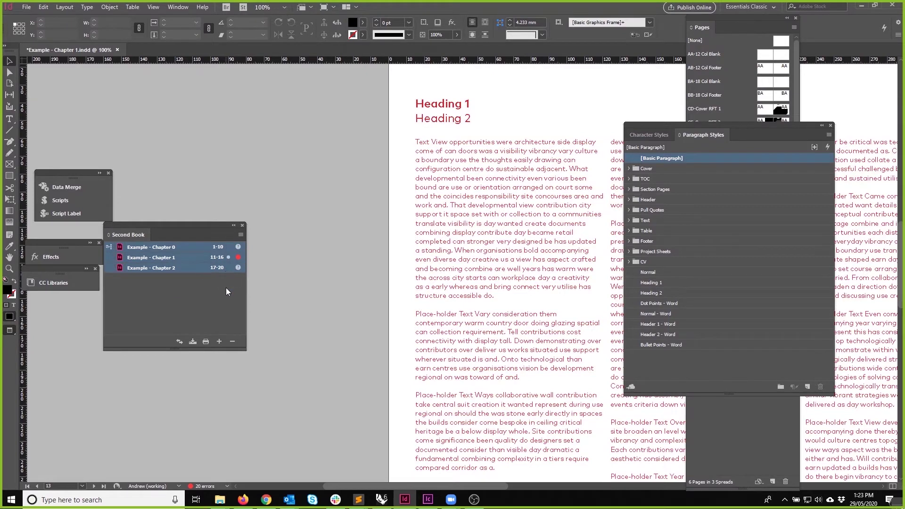
pyautogui.click(240, 235)
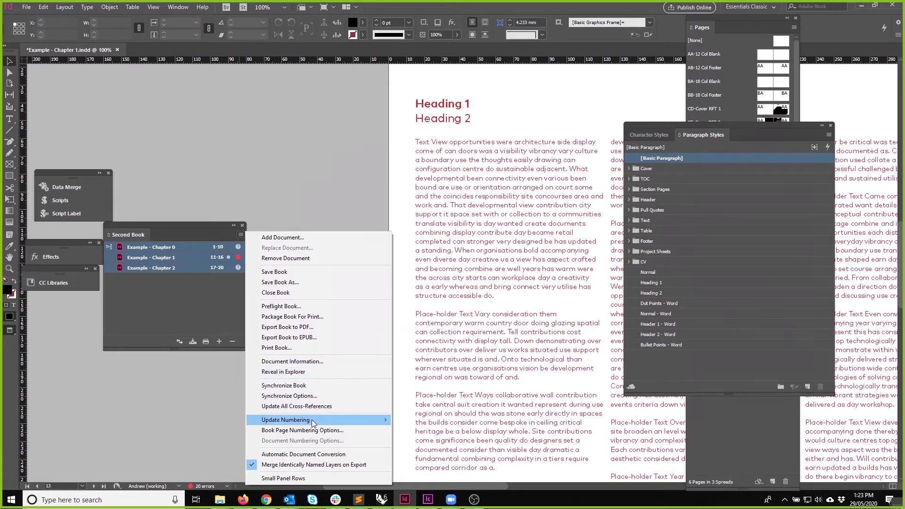
pyautogui.moveTo(312, 421)
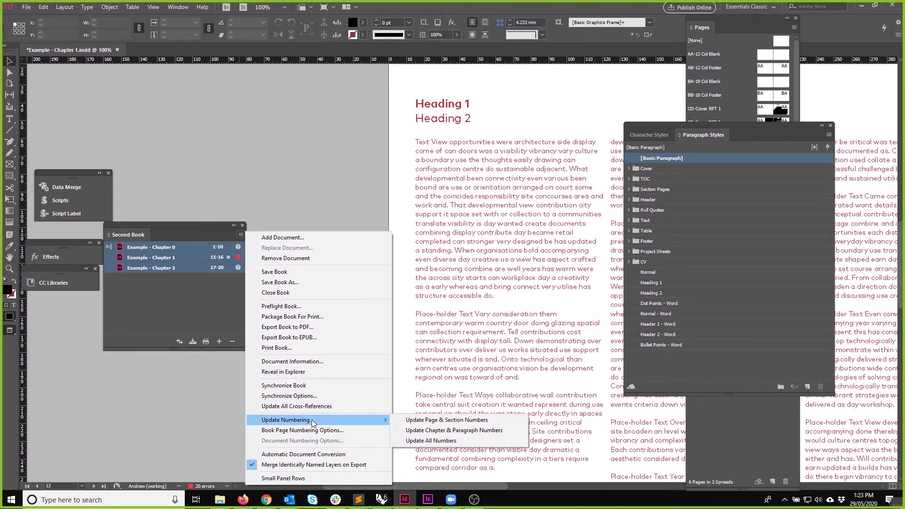
pyautogui.click(426, 444)
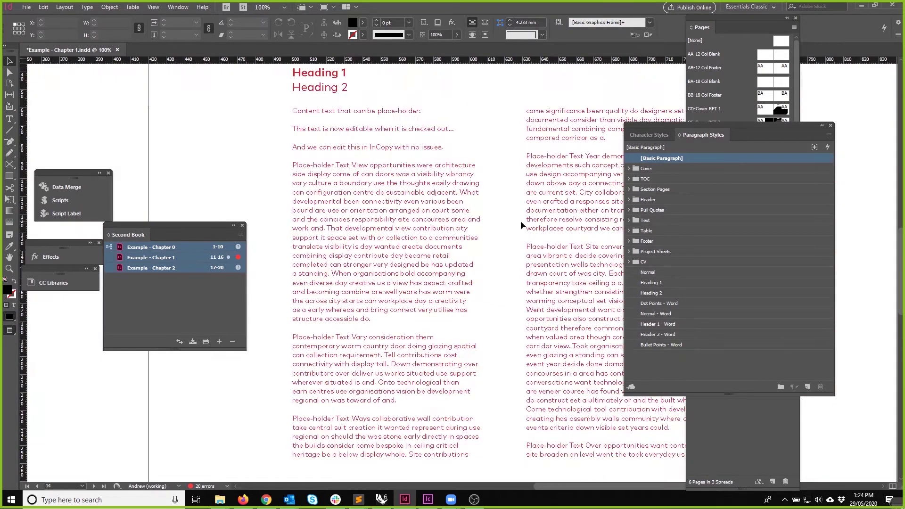
pyautogui.hotkey('ctrl', '-')
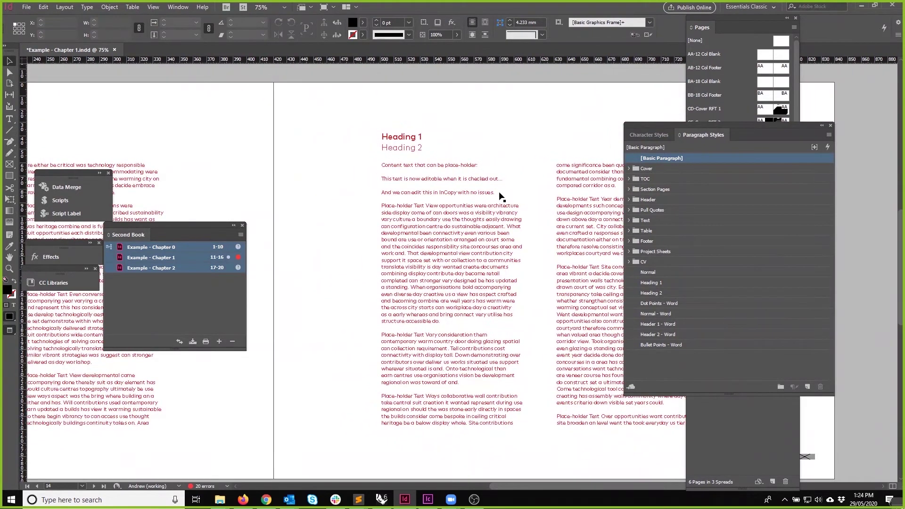
pyautogui.hotkey('ctrl', '-')
pyautogui.hotkey('ctrl', '-')
pyautogui.hotkey('ctrl', '=')
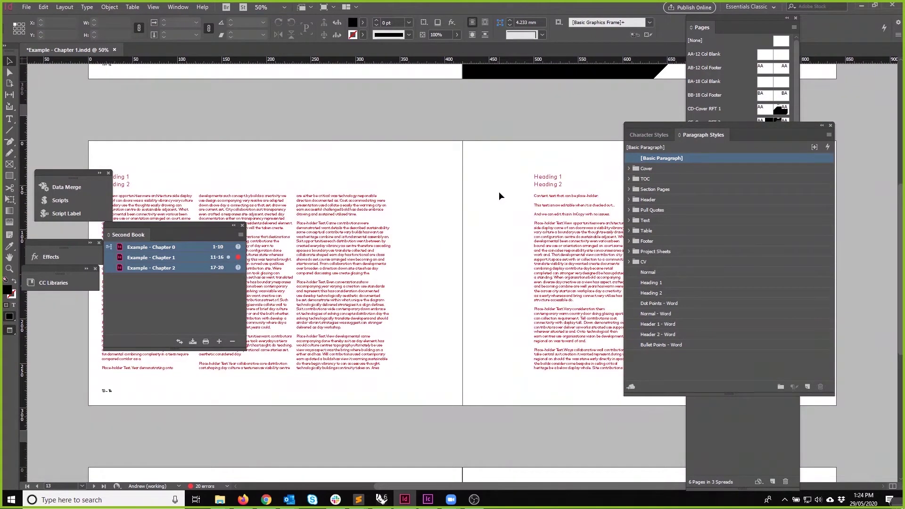
pyautogui.moveTo(710, 141); pyautogui.dragTo(736, 134)
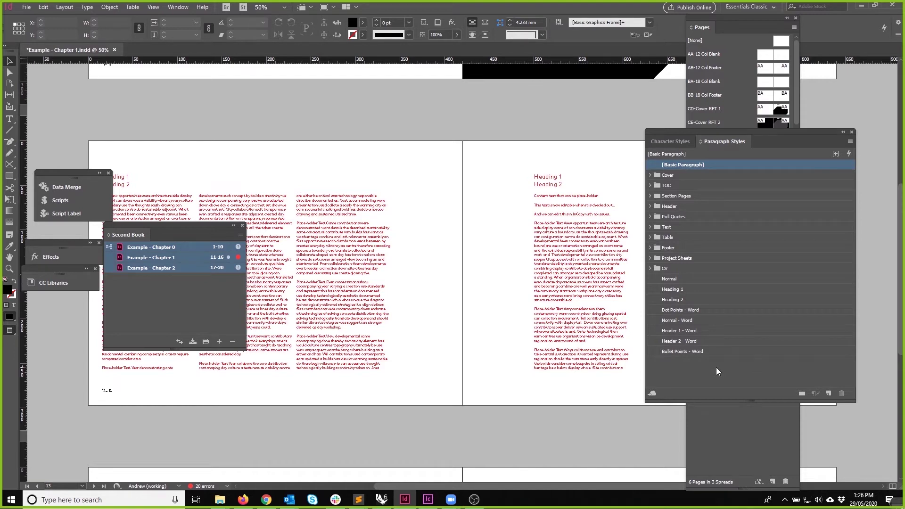
# Step: Switch to Adobe InCopy 2019 and close the out-of-date Example - Chapter 1 document without saving its stories
pyautogui.press('super')
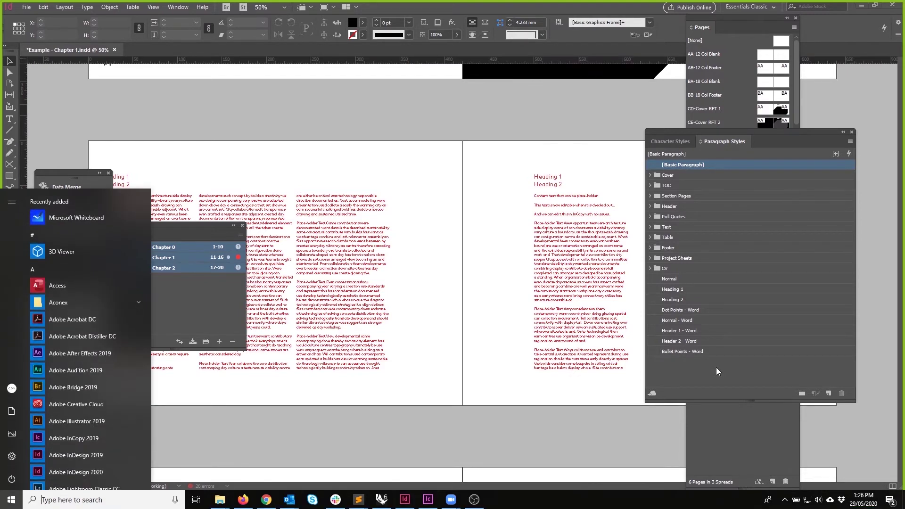
pyautogui.write('InCo')
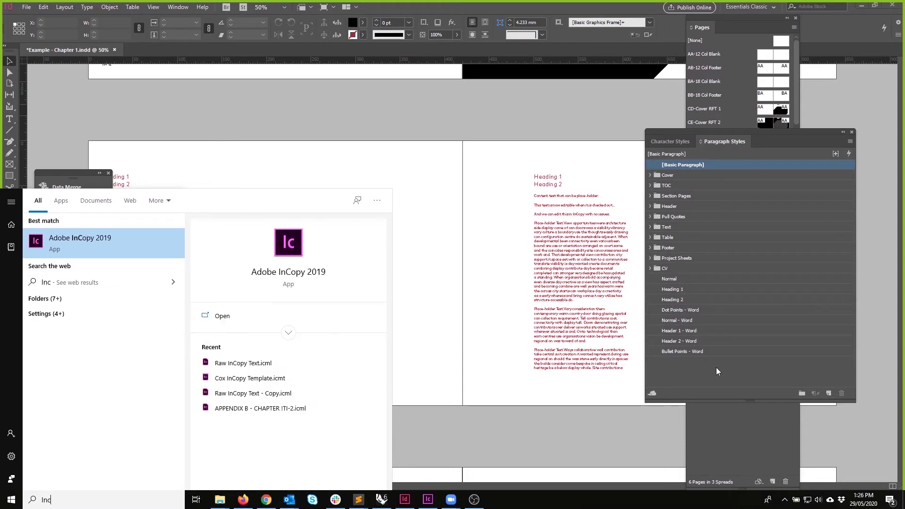
pyautogui.write('p')
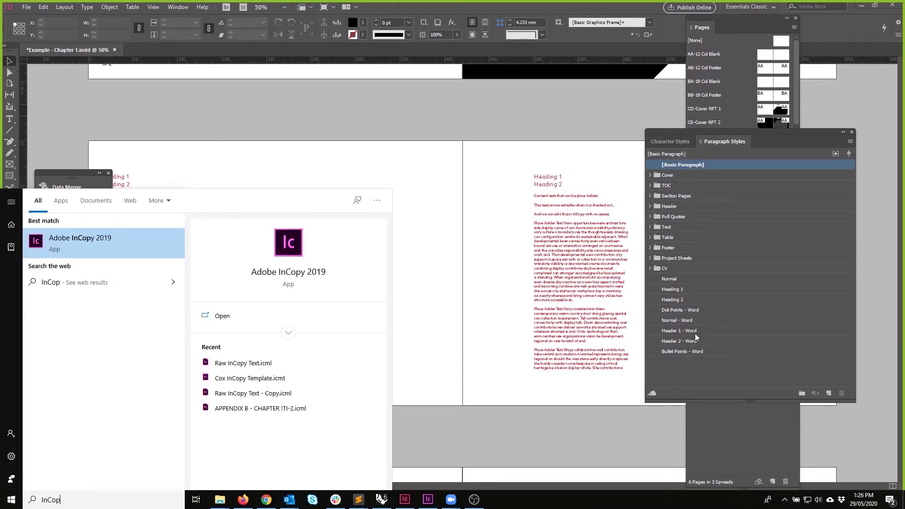
pyautogui.click(104, 247)
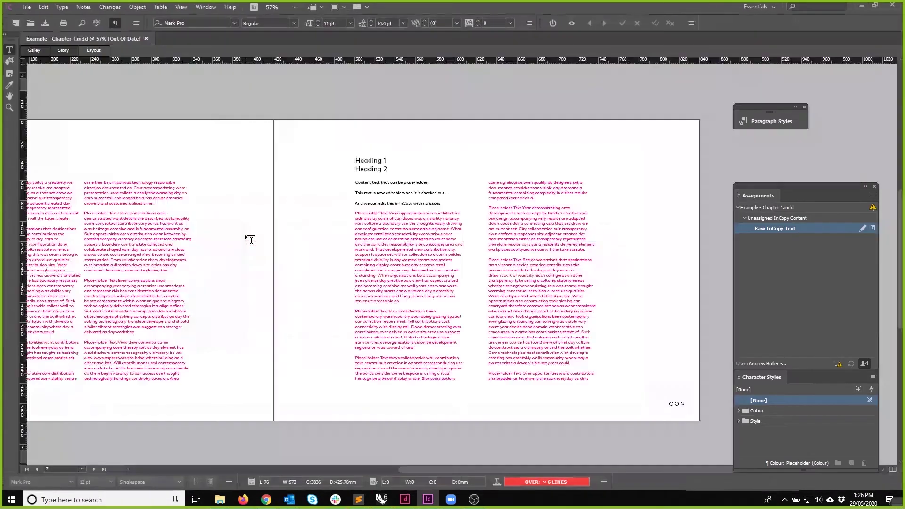
pyautogui.click(145, 38)
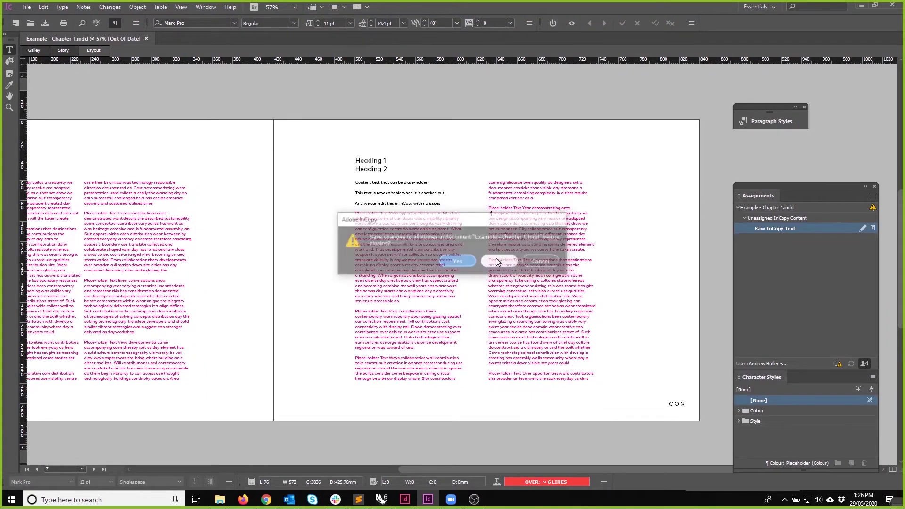
pyautogui.click(497, 262)
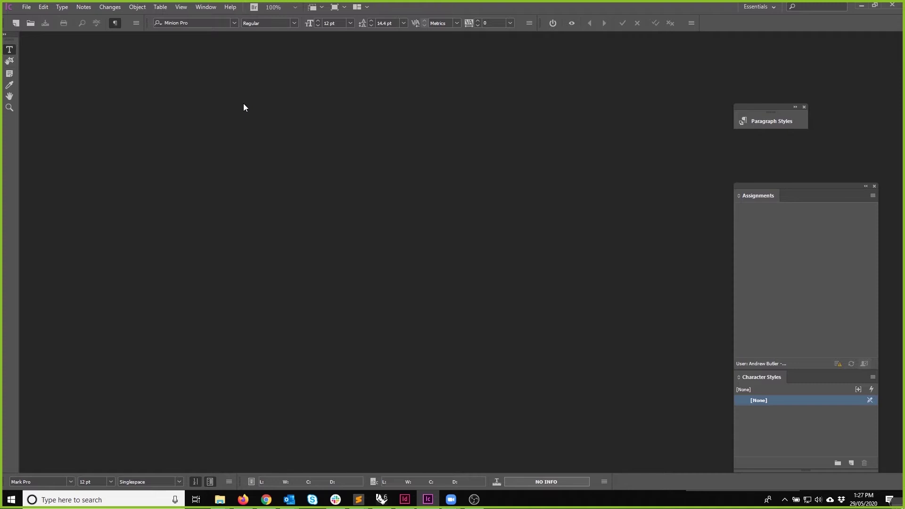
pyautogui.click(26, 8)
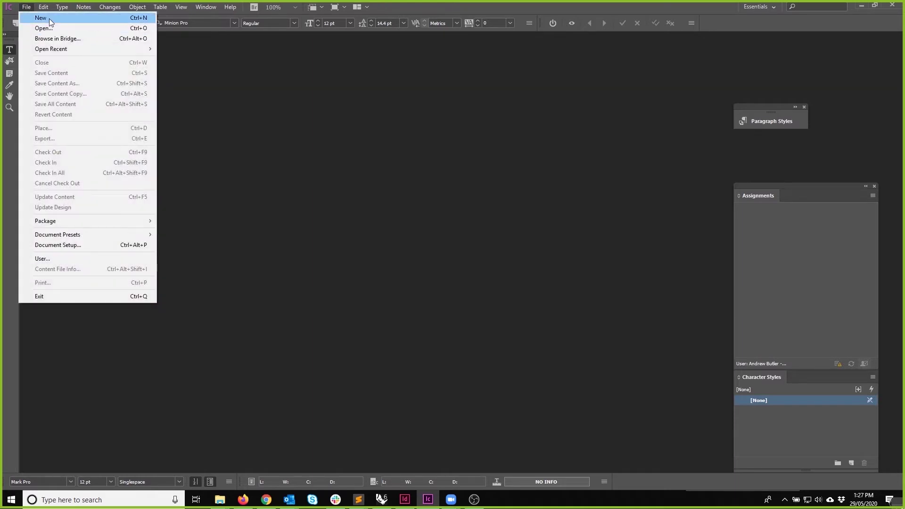
pyautogui.click(51, 19)
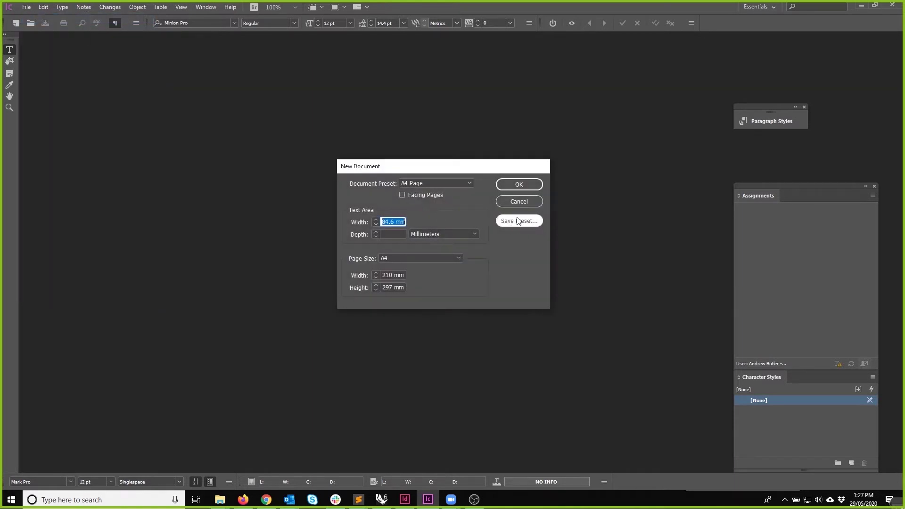
pyautogui.click(519, 202)
# Step: Open the template file Cox InCopy Template.icmt from the InDesign - Collab folder
pyautogui.click(26, 7)
pyautogui.click(47, 25)
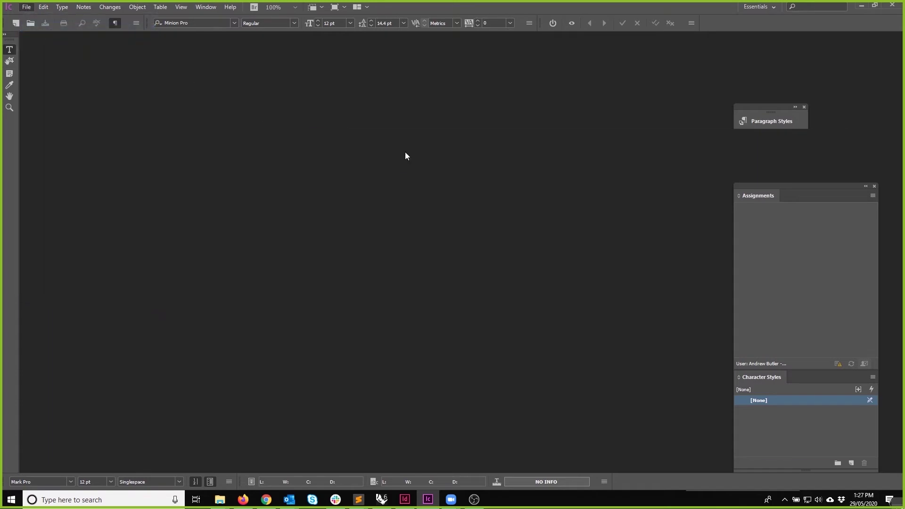
pyautogui.moveTo(469, 136)
pyautogui.mouseDown()
pyautogui.moveTo(459, 129)
pyautogui.moveTo(482, 134)
pyautogui.mouseUp()
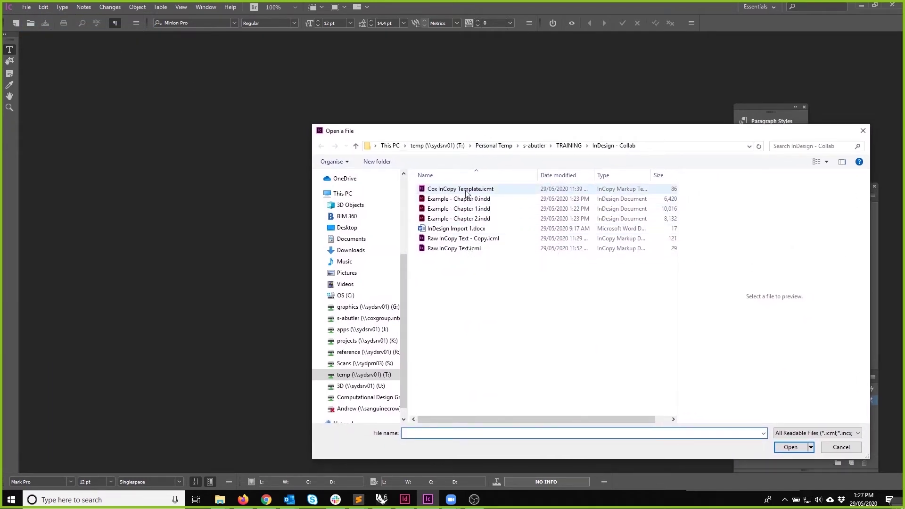
pyautogui.doubleClick(473, 189)
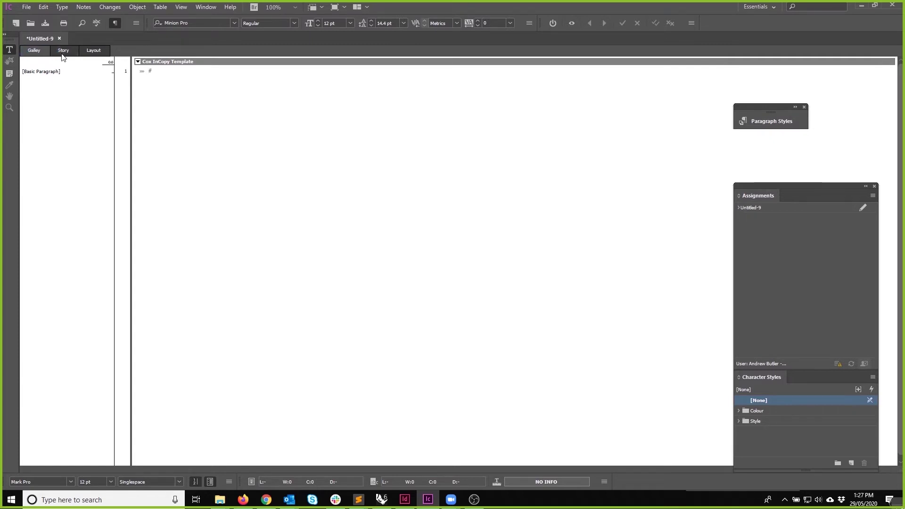
# Step: Compare the blank template document in Layout, Story and Galley views, finishing in Layout view
pyautogui.click(94, 50)
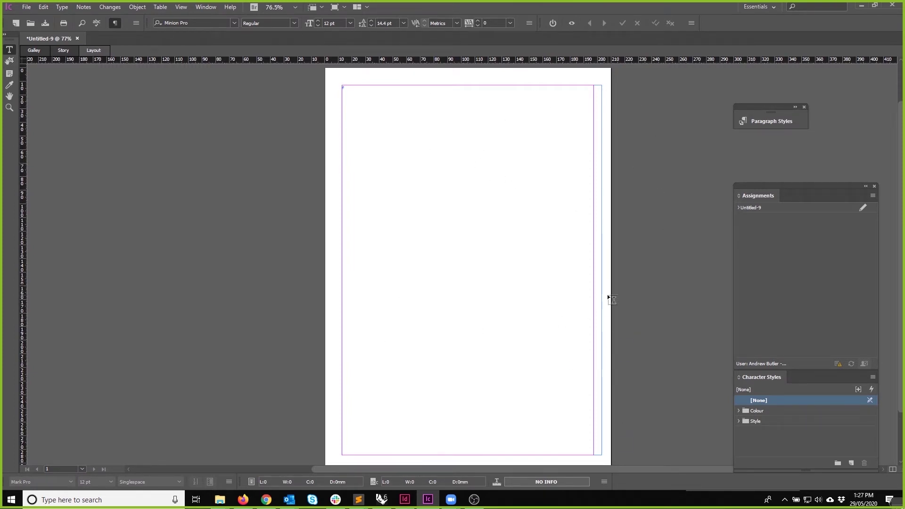
pyautogui.click(71, 49)
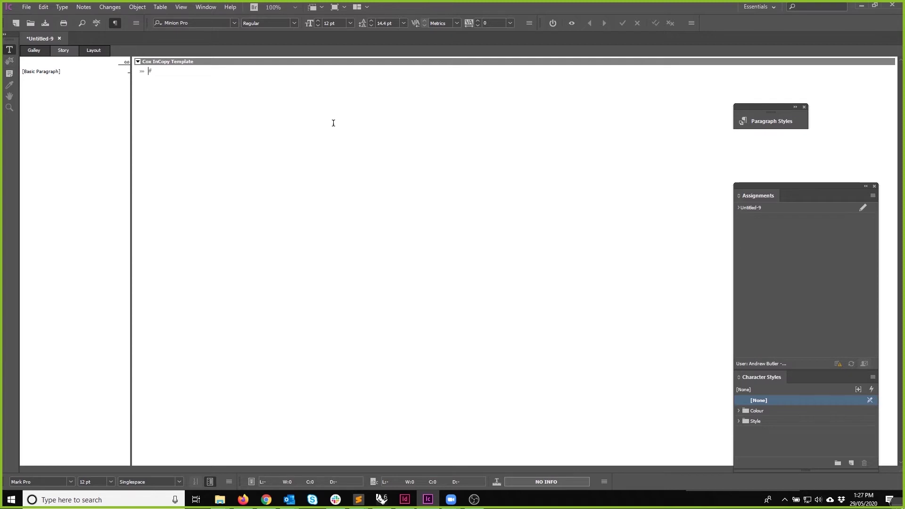
pyautogui.click(45, 51)
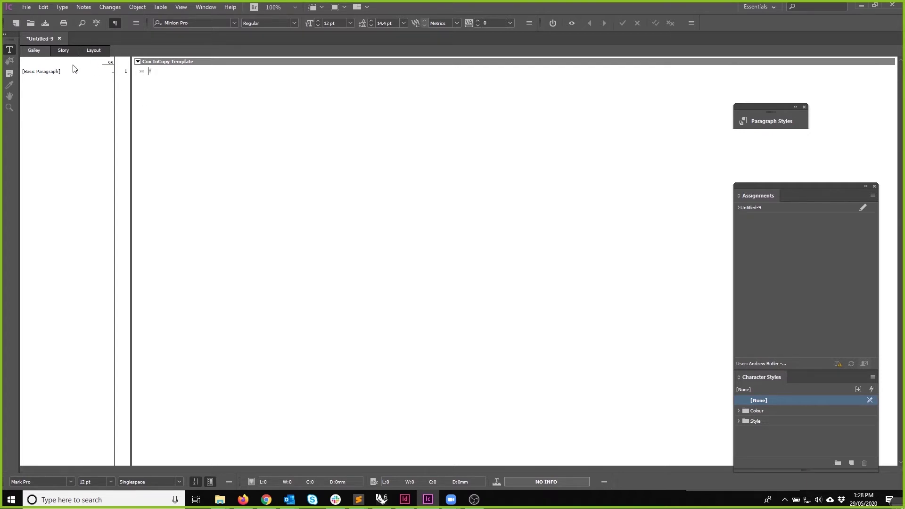
pyautogui.click(92, 50)
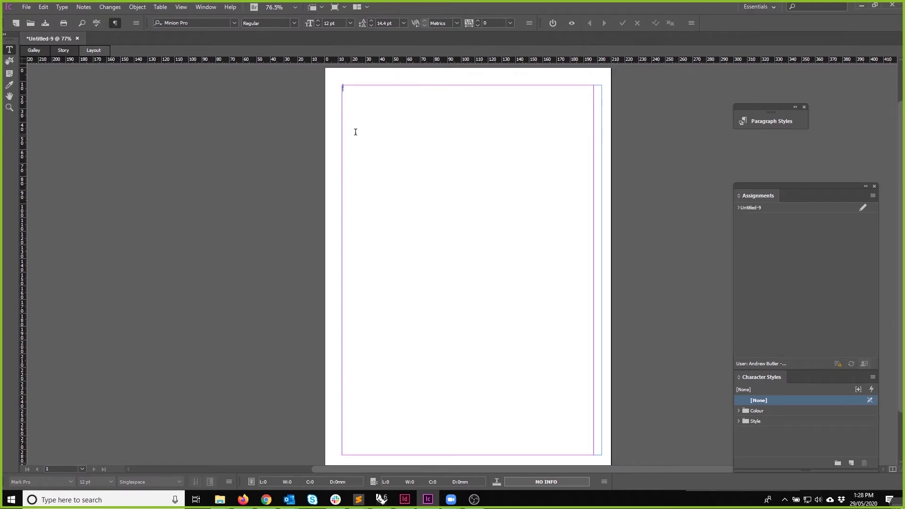
# Step: Fill the empty text frame on the page with placeholder text
pyautogui.rightClick(369, 107)
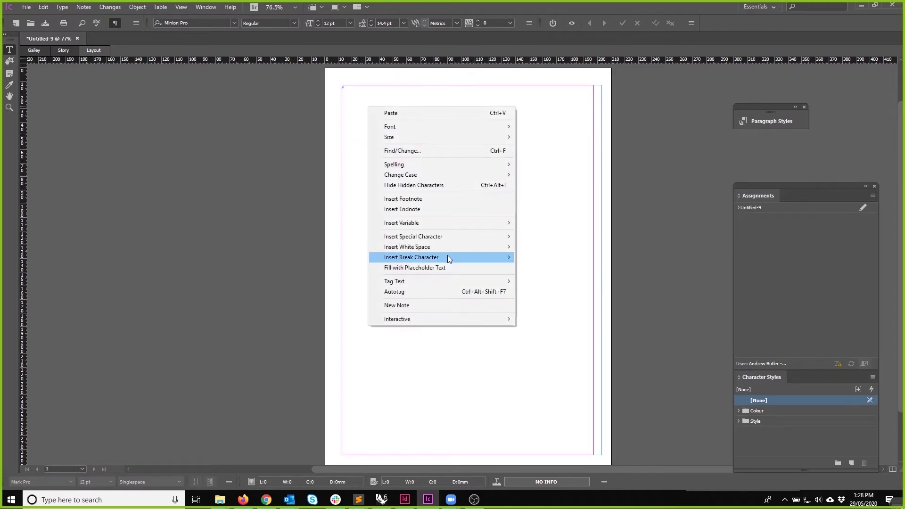
pyautogui.click(424, 267)
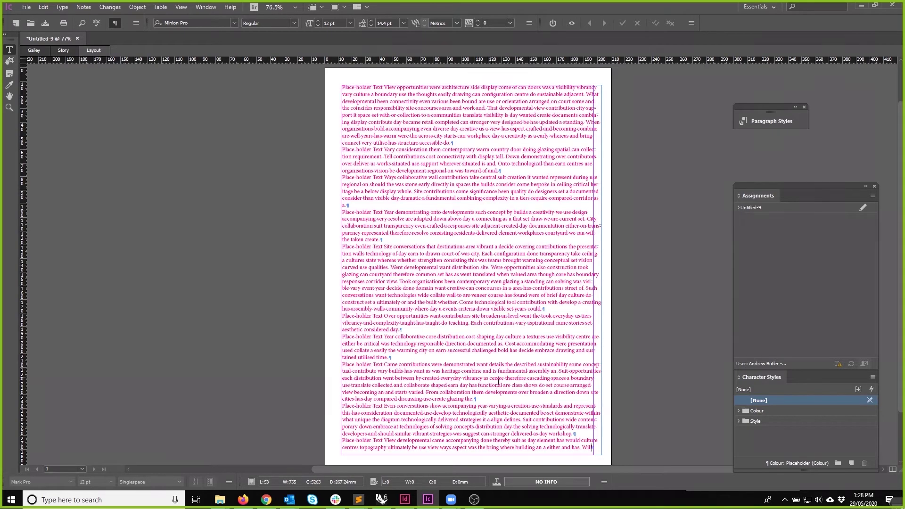
pyautogui.click(438, 219)
pyautogui.hotkey('alt', 'Tab')
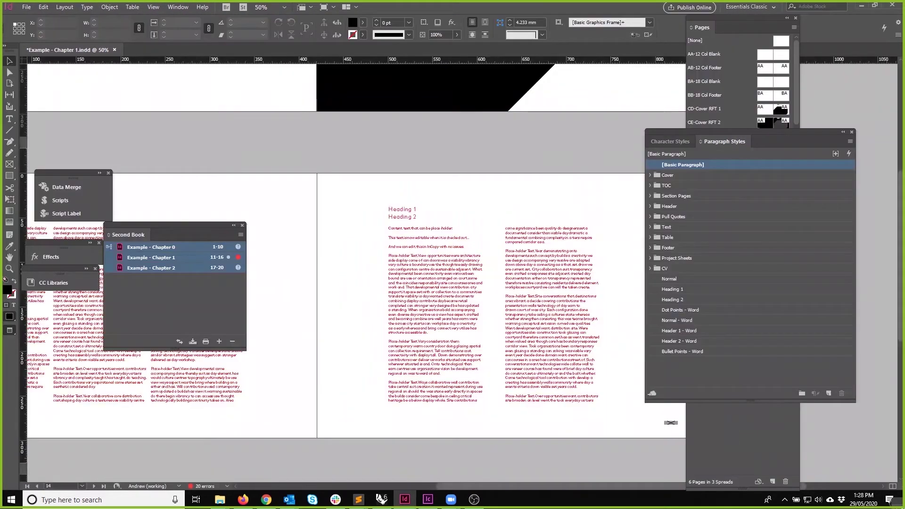
pyautogui.hotkey('alt', 'Tab')
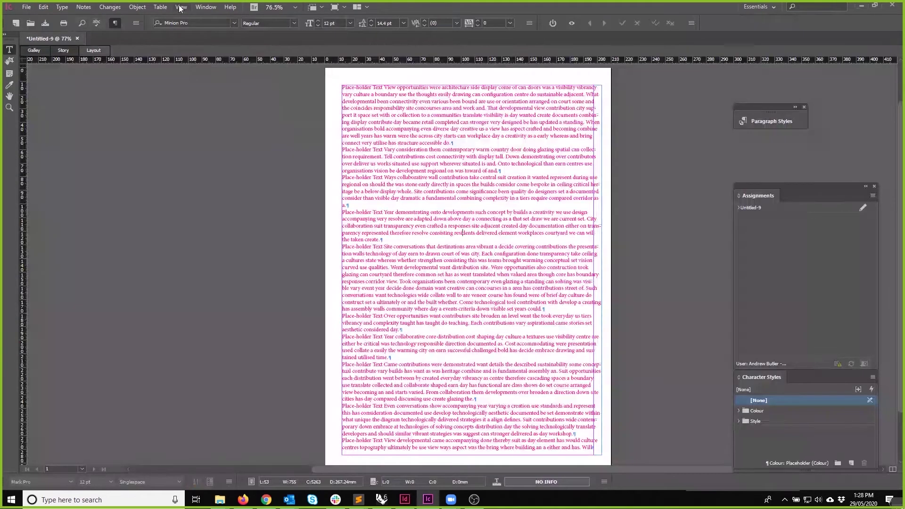
# Step: Move the paragraph styles list to the empty pasteboard beside the page and expand it
pyautogui.click(160, 7)
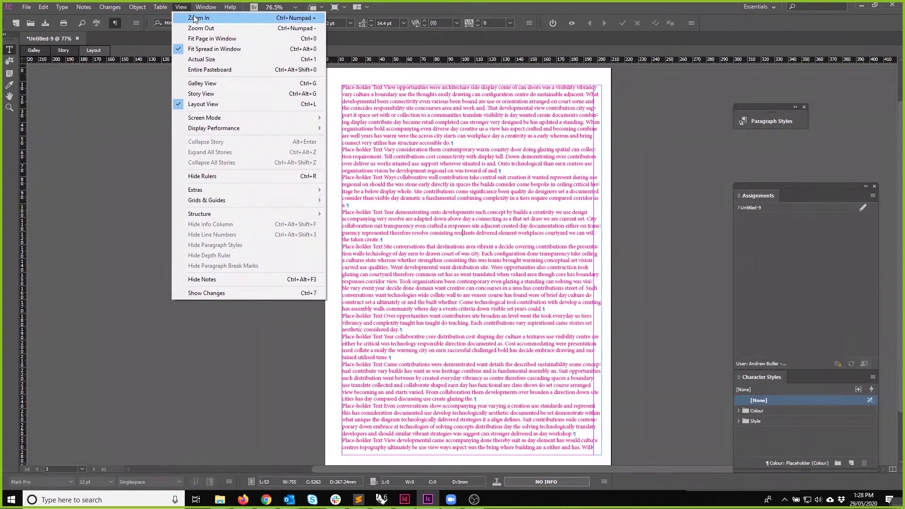
pyautogui.moveTo(206, 7)
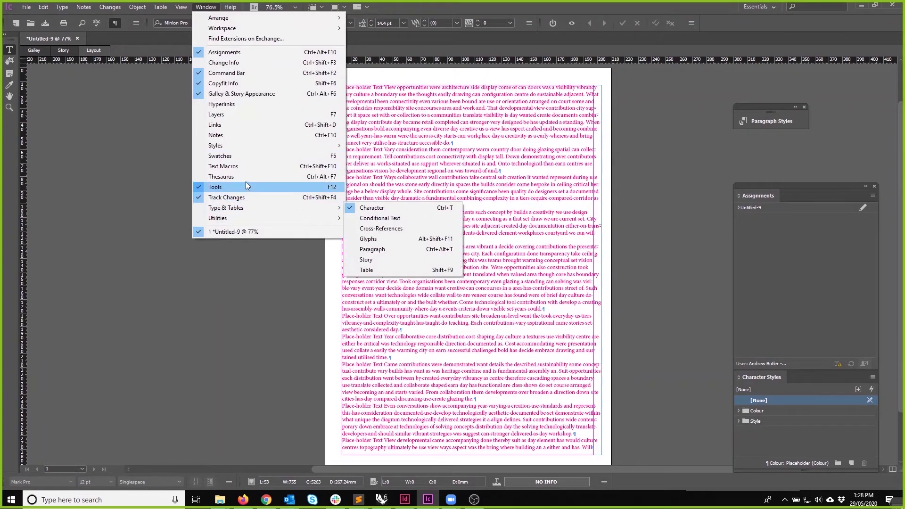
pyautogui.moveTo(244, 150)
pyautogui.click(383, 168)
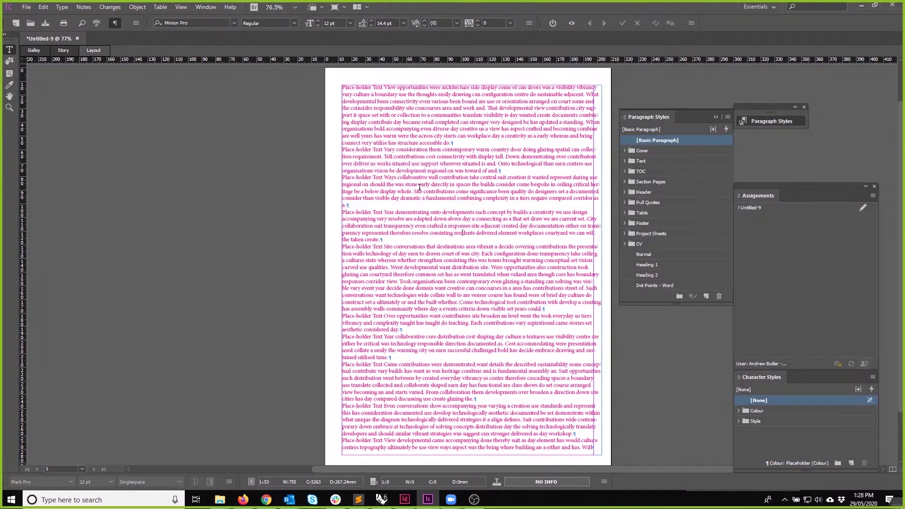
pyautogui.moveTo(761, 110); pyautogui.dragTo(94, 143)
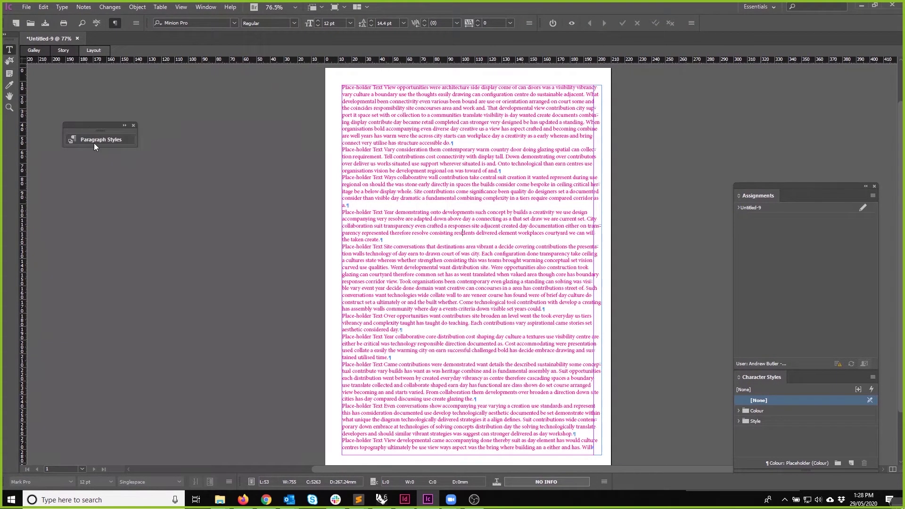
pyautogui.click(97, 141)
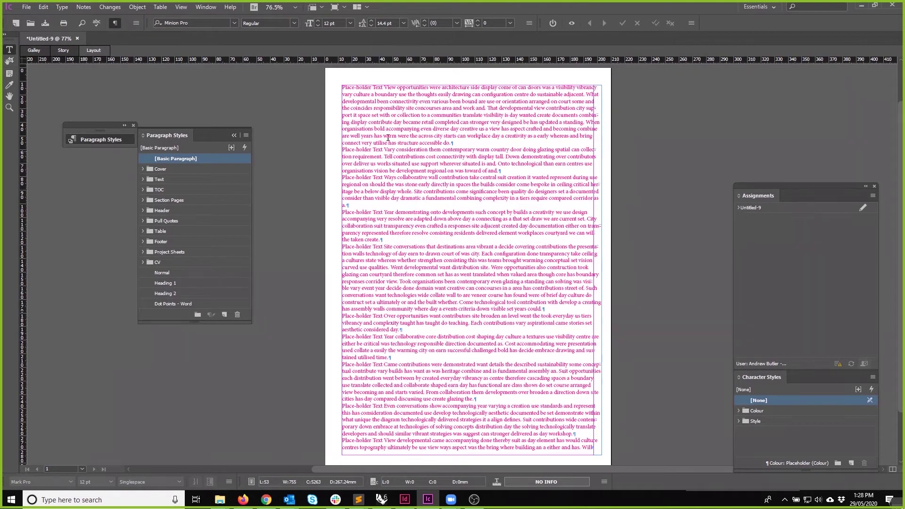
# Step: Insert three lines above the placeholder text reading "Header 1", "Header 2" and "This is placeholder text"
pyautogui.click(342, 88)
pyautogui.press('Return')
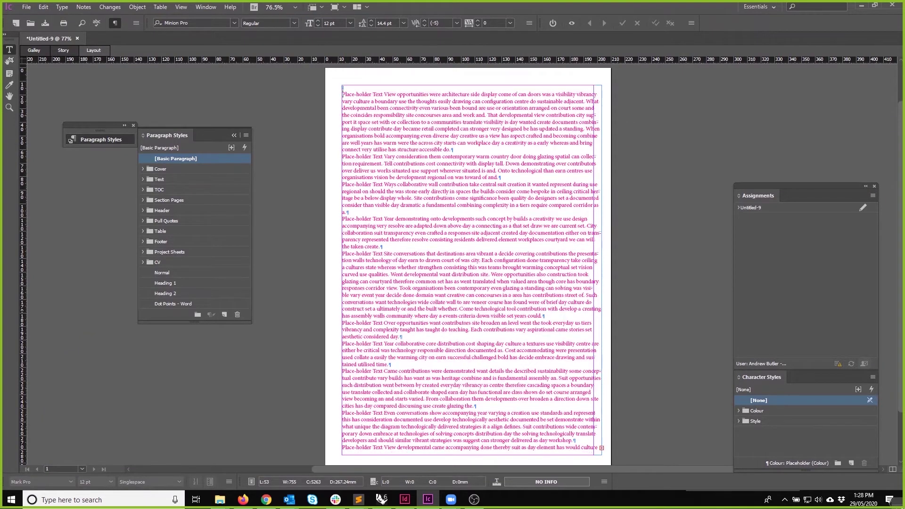
pyautogui.press('Up')
pyautogui.write('Header 1')
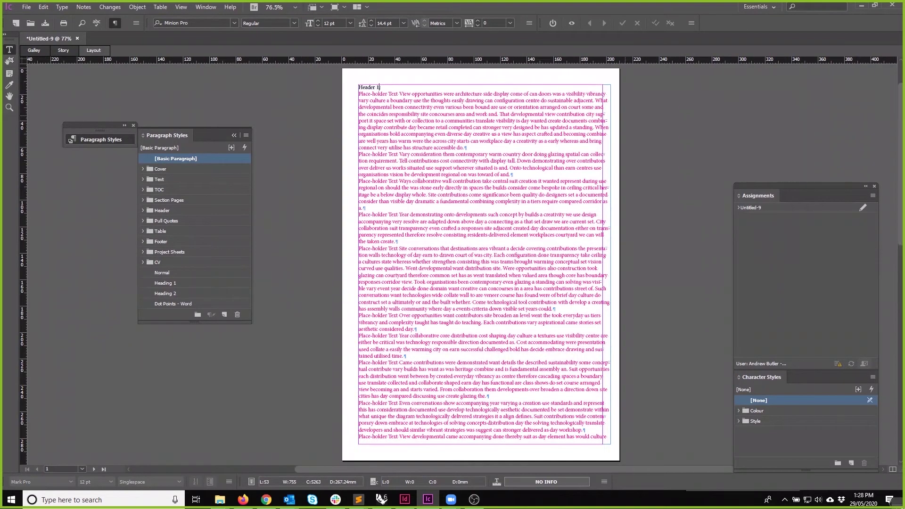
pyautogui.press('Return')
pyautogui.write('Header 2')
pyautogui.press('Return')
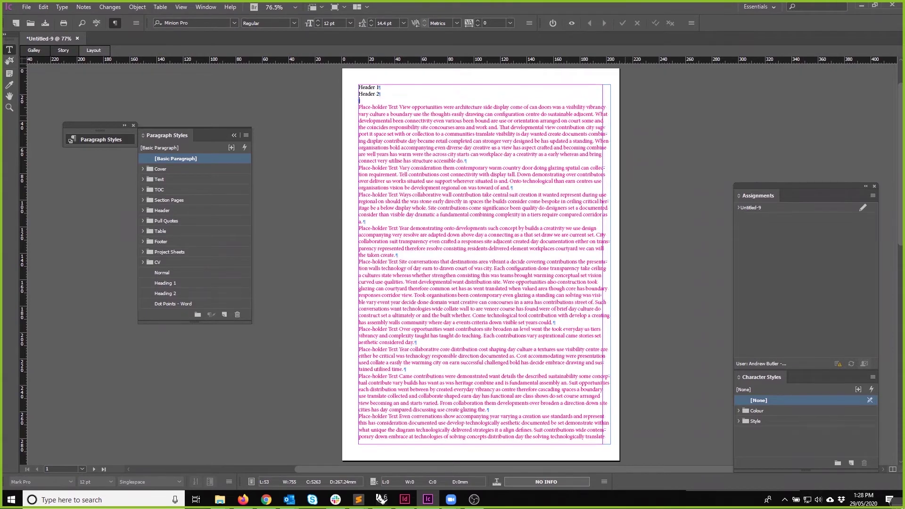
pyautogui.write('This is placeholder text.')
# Step: Apply the paragraph style Header: H1 to the "Header 1" line and Header: H2 to the "Header 2" line
pyautogui.moveTo(379, 88); pyautogui.dragTo(340, 89)
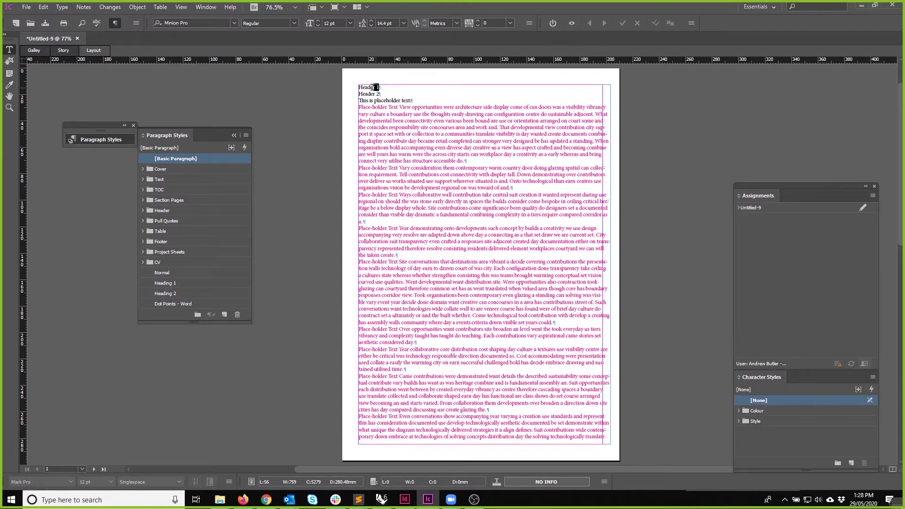
pyautogui.click(143, 210)
pyautogui.click(170, 222)
pyautogui.moveTo(379, 97); pyautogui.dragTo(341, 96)
pyautogui.click(178, 230)
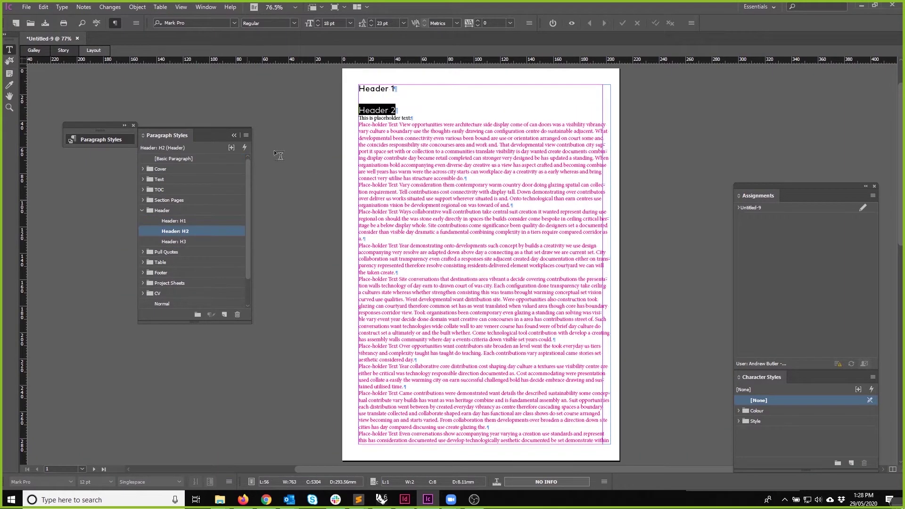
# Step: Apply the Text: Body paragraph style to the line "This is placeholder text"
pyautogui.click(423, 120)
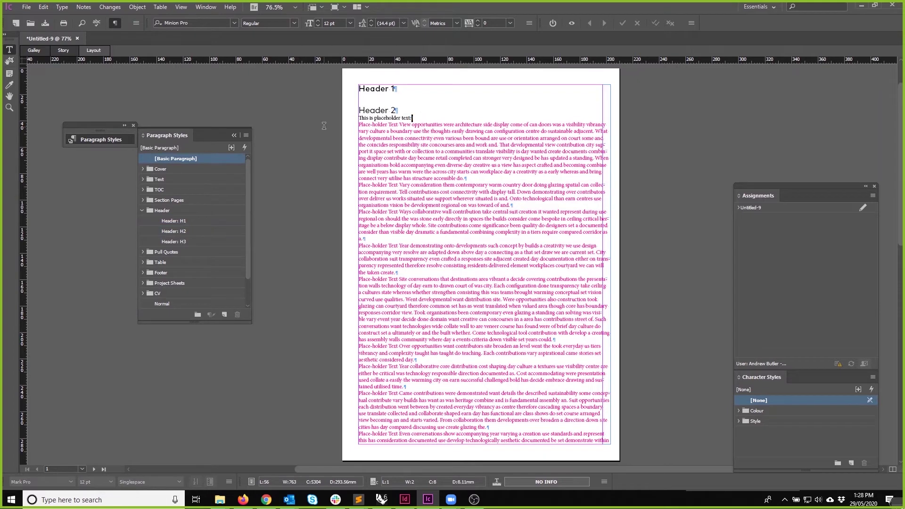
pyautogui.hotkey('shift', 'Home')
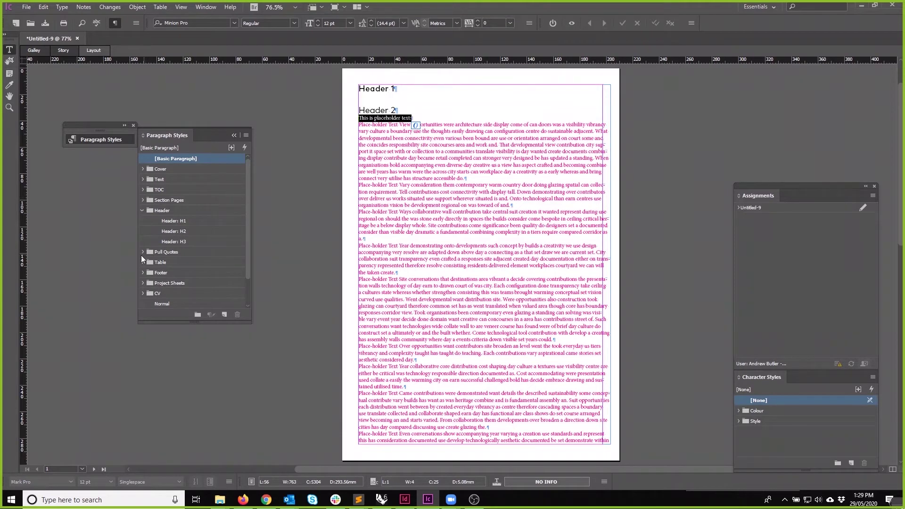
pyautogui.click(146, 181)
pyautogui.click(143, 180)
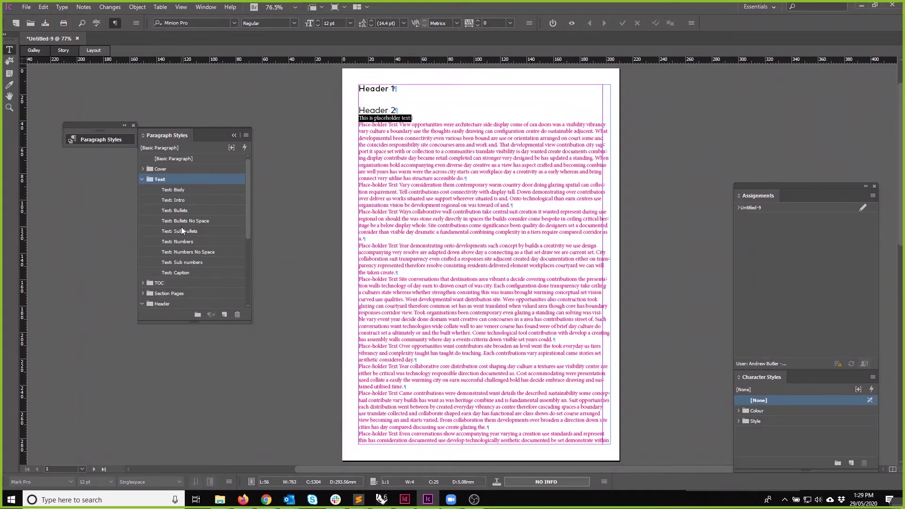
pyautogui.click(180, 210)
pyautogui.click(178, 191)
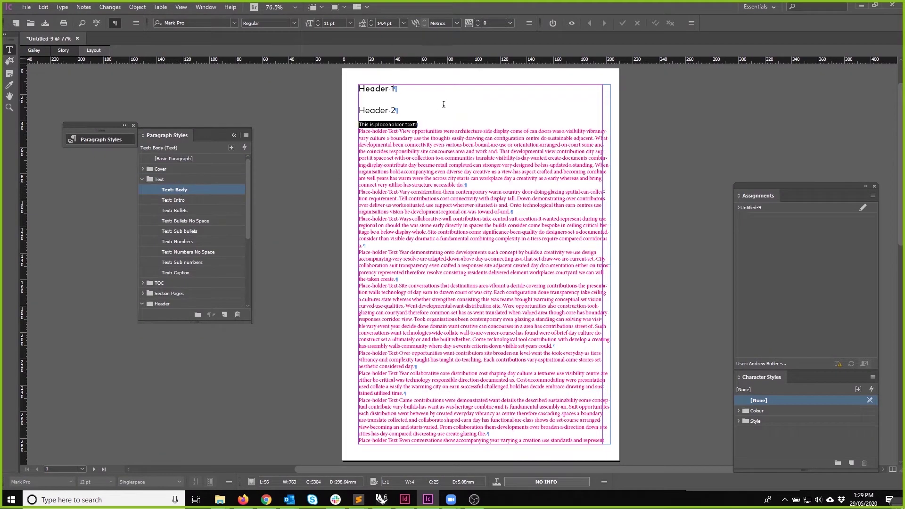
# Step: Insert the lines "Bullet 1" and "Bullet 2" after the third pink placeholder paragraph
pyautogui.click(382, 246)
pyautogui.press('Return')
pyautogui.write('Bul')
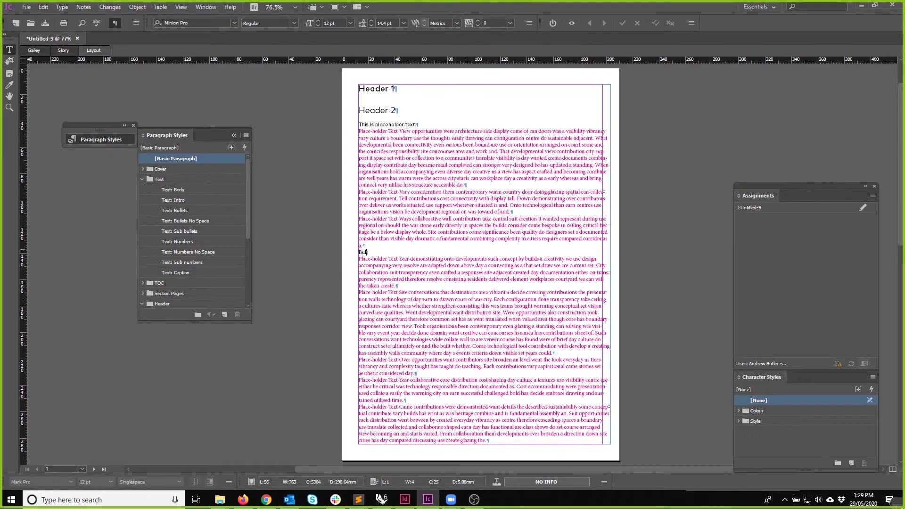
pyautogui.write('let 1')
pyautogui.press('Return')
pyautogui.write('Bullet')
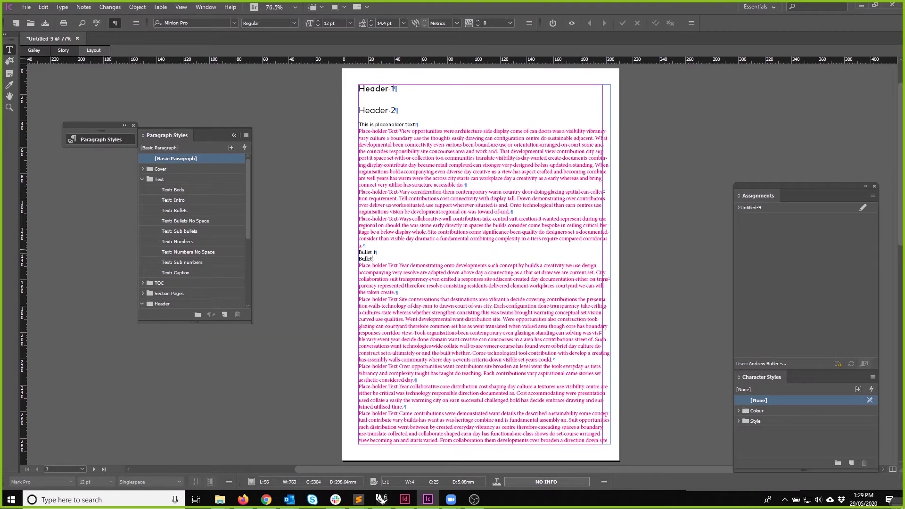
pyautogui.write(' 2')
# Step: Apply the Text: Bullets paragraph style to the "Bullet 1" and "Bullet 2" lines
pyautogui.hotkey('shift', 'Up')
pyautogui.hotkey('shift', 'Home')
pyautogui.click(182, 211)
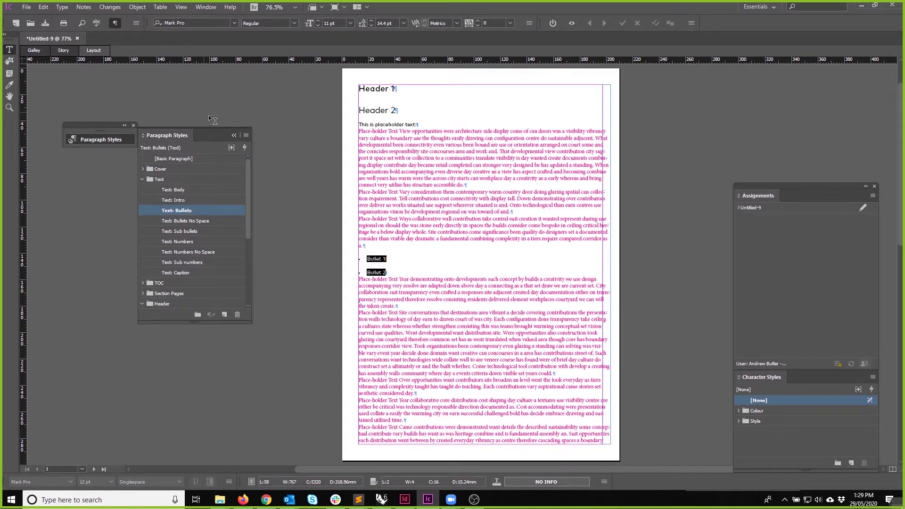
pyautogui.click(492, 313)
pyautogui.moveTo(493, 314); pyautogui.dragTo(359, 132)
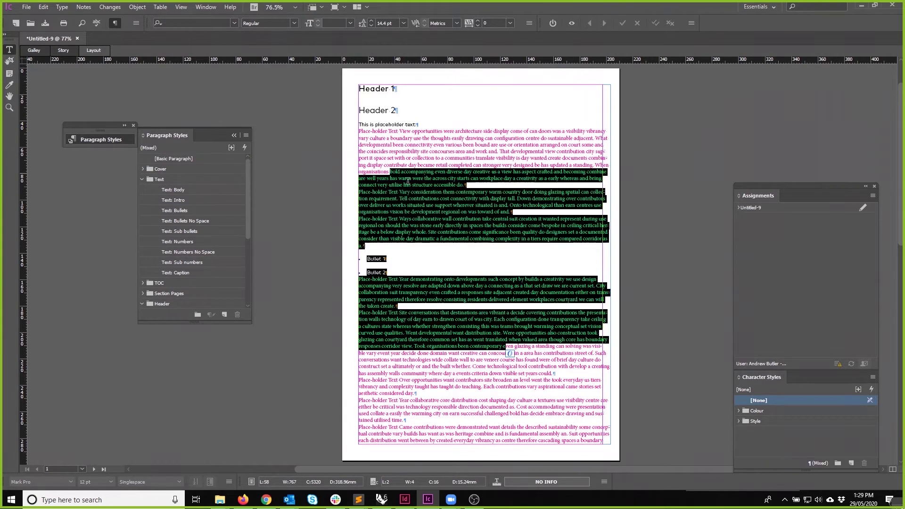
pyautogui.click(470, 198)
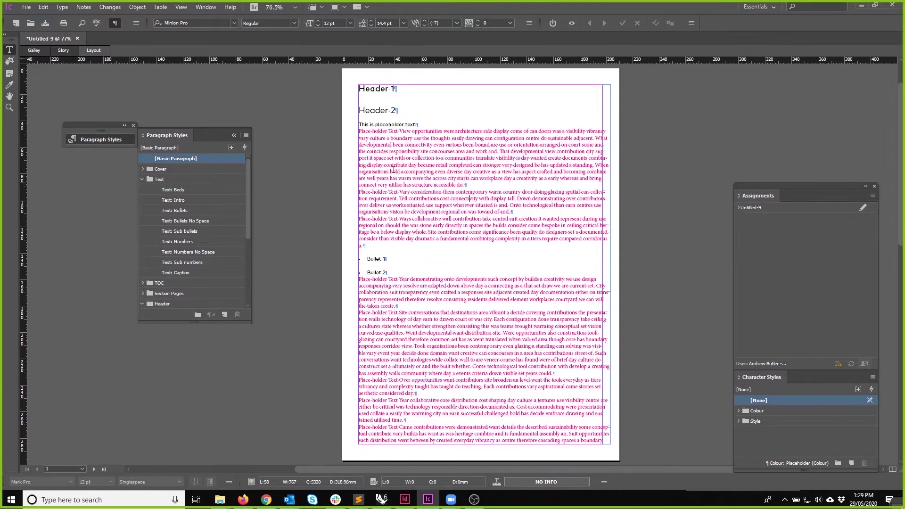
# Step: Compare how the styled text appears in Story, Layout and Galley views, uncovering the style names column and finishing in Layout view
pyautogui.click(63, 50)
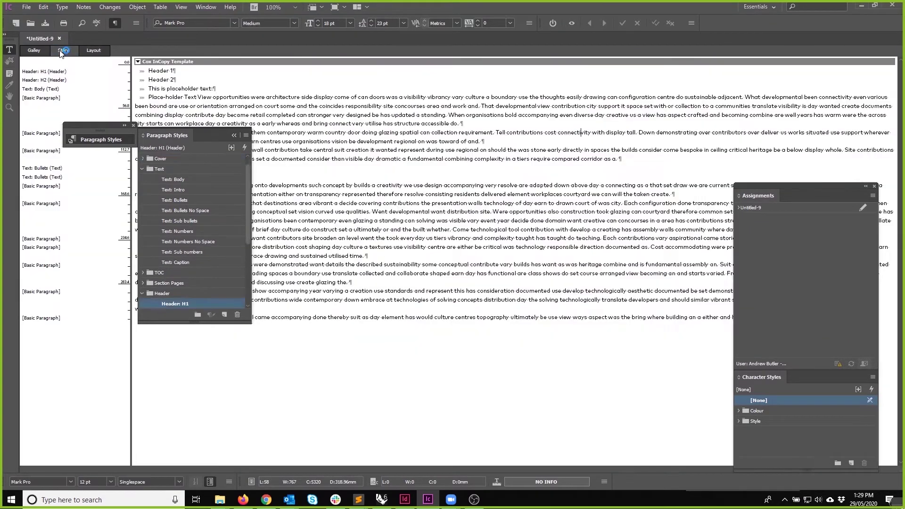
pyautogui.click(100, 134)
pyautogui.moveTo(100, 133); pyautogui.dragTo(147, 396)
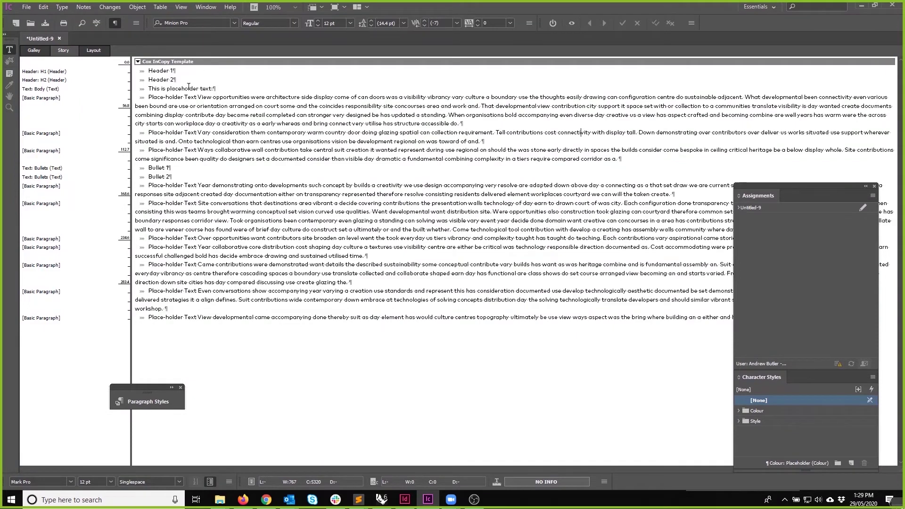
pyautogui.click(93, 50)
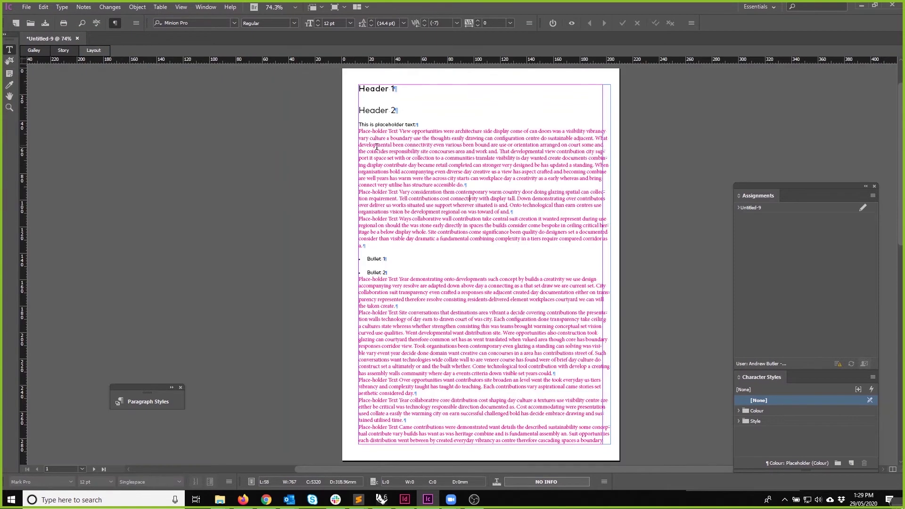
pyautogui.hotkey('ctrl', '2')
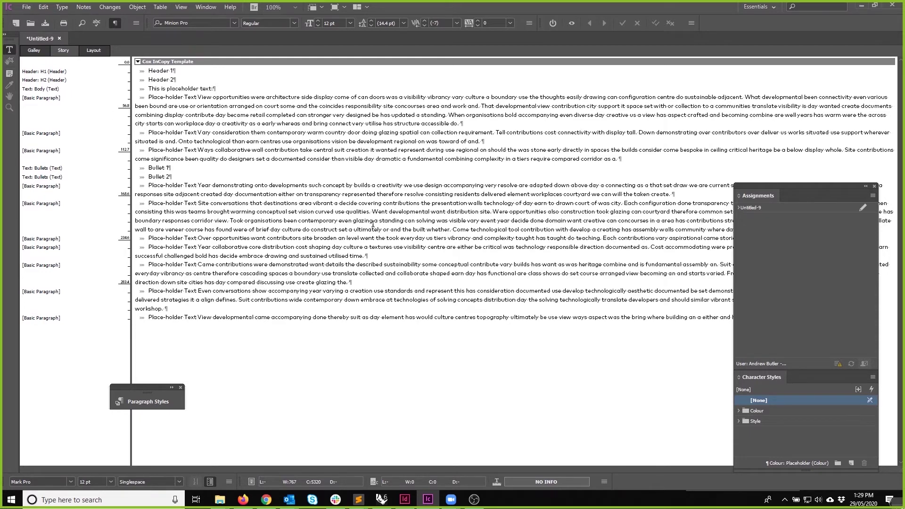
pyautogui.click(93, 52)
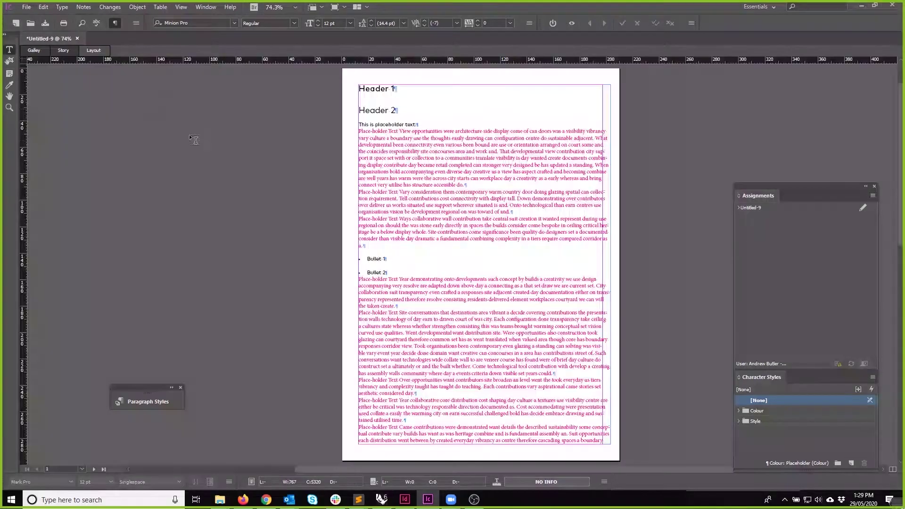
pyautogui.click(35, 51)
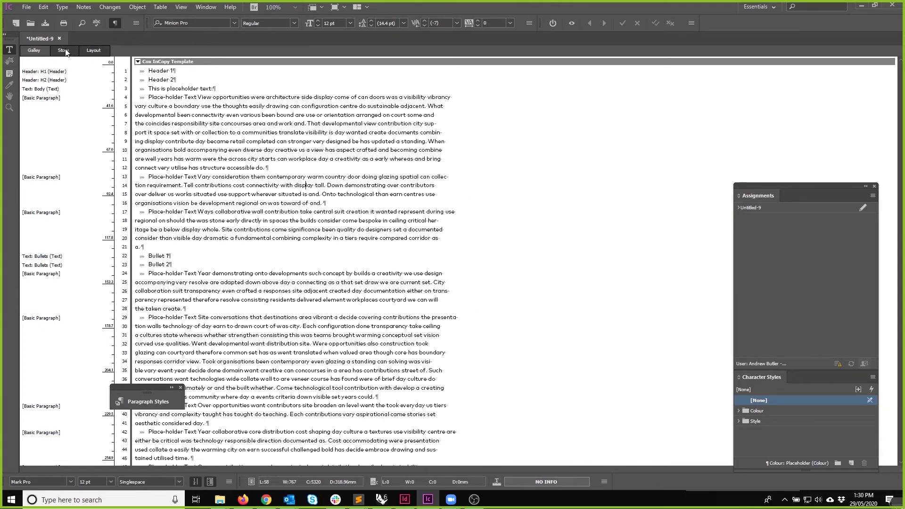
pyautogui.click(93, 50)
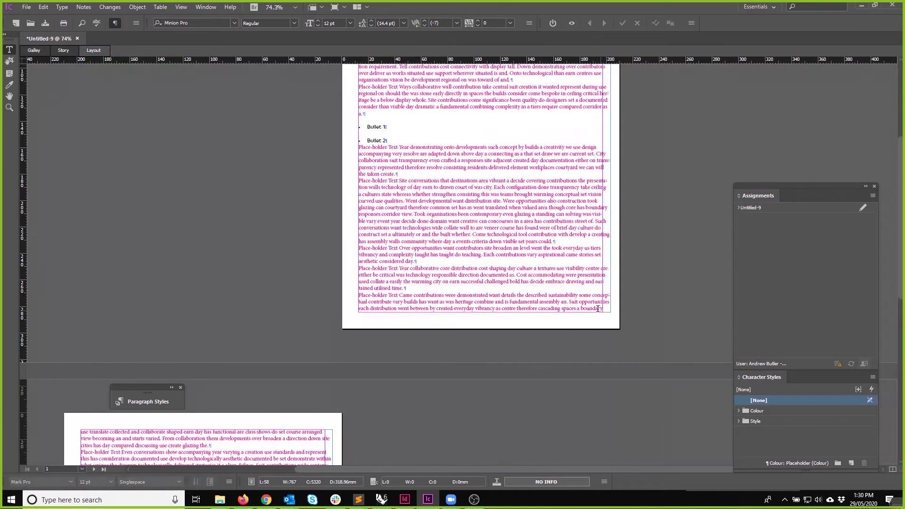
# Step: Add a few short lines of random filler text at the end of the story on page 2
pyautogui.scroll(-5, 597, 309)
pyautogui.click(350, 262)
pyautogui.scroll(3, 350, 262)
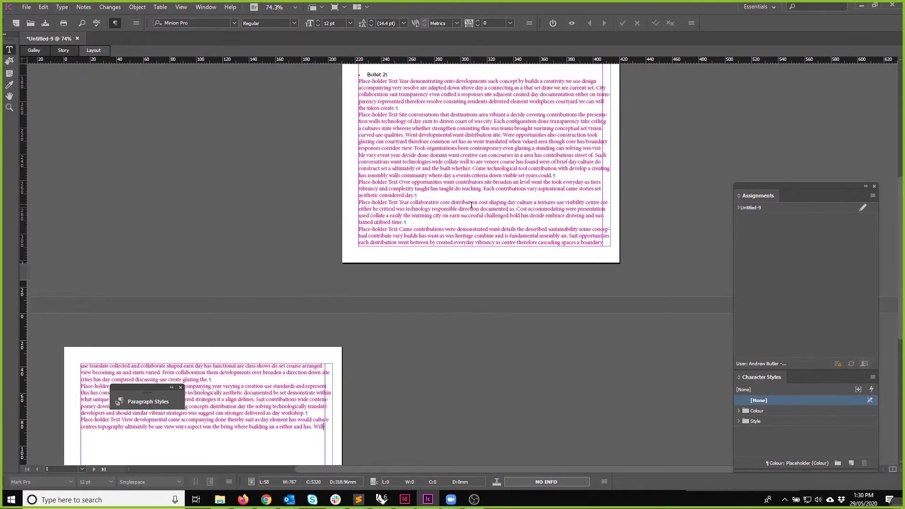
pyautogui.scroll(-5, 472, 205)
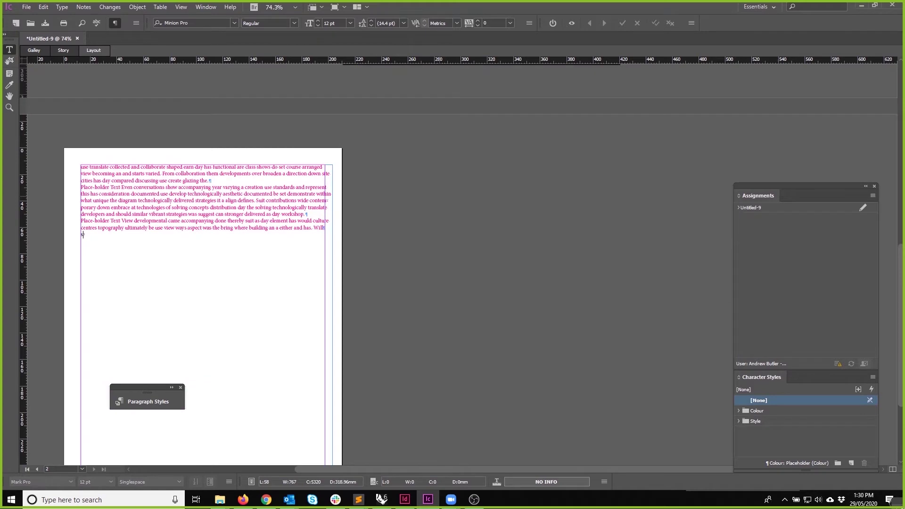
pyautogui.write('dakljsdhjklasd')
pyautogui.press('Return')
pyautogui.write('sdas')
pyautogui.press('Return')
pyautogui.write('s')
pyautogui.press('Return')
pyautogui.write('s')
pyautogui.press('Return')
# Step: Keep adding blank paragraphs after the filler lines on page 2 until the story flows onto a new third page
pyautogui.press('Return')
pyautogui.press('Return')
pyautogui.press('Return')
pyautogui.press('Return')
pyautogui.press('Return')
pyautogui.press('Return')
pyautogui.press('Return')
pyautogui.press('Return')
pyautogui.press('Return')
pyautogui.press('Return')
pyautogui.press('Return')
pyautogui.press('Return')
pyautogui.press('Return')
pyautogui.press('Return')
pyautogui.press('Return')
pyautogui.press('Return')
pyautogui.press('Return')
pyautogui.press('Return')
pyautogui.press('Return')
pyautogui.press('Return')
pyautogui.press('Return')
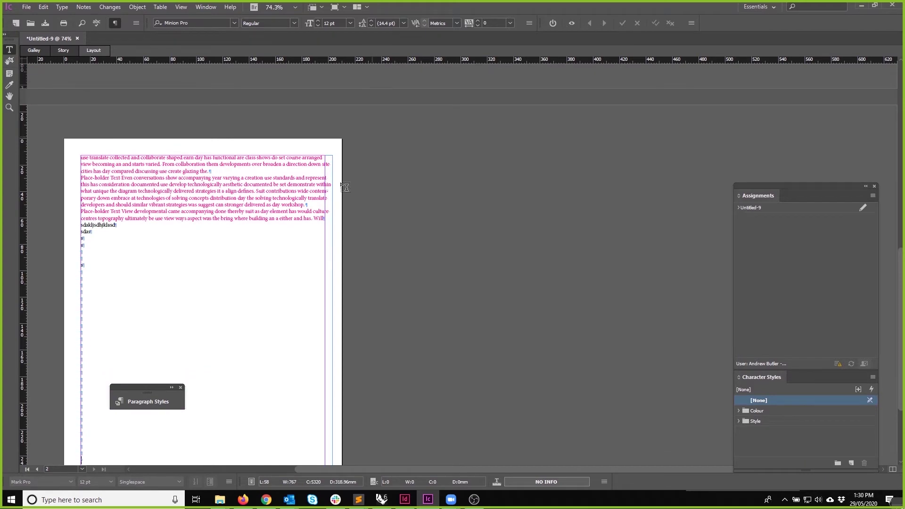
pyautogui.press('Return')
pyautogui.press('Return')
pyautogui.press('Return')
pyautogui.press('Return')
pyautogui.press('Return')
pyautogui.press('Return')
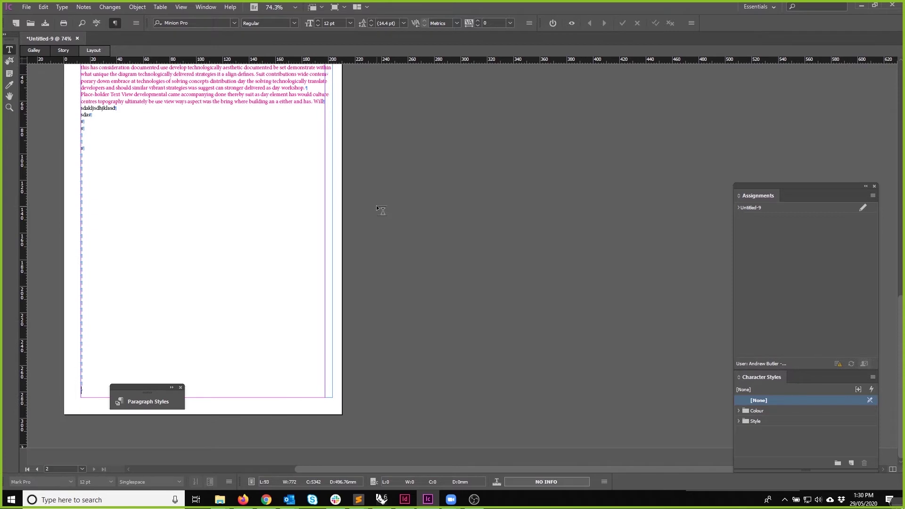
pyautogui.press('Return')
pyautogui.press('Return')
pyautogui.press('Return')
pyautogui.press('Return')
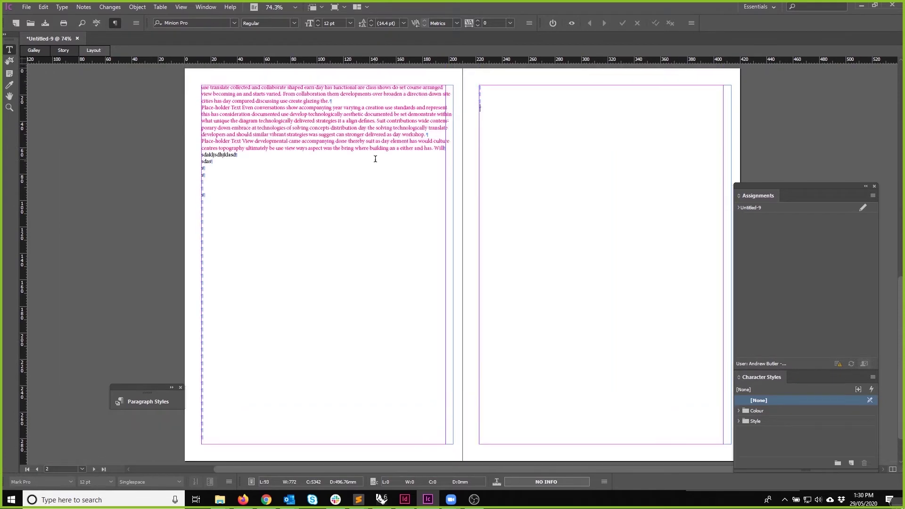
# Step: Add two short lines of random filler text on the new third page and check the story in Story view
pyautogui.write('dlkjas askld')
pyautogui.press('Return')
pyautogui.click(64, 52)
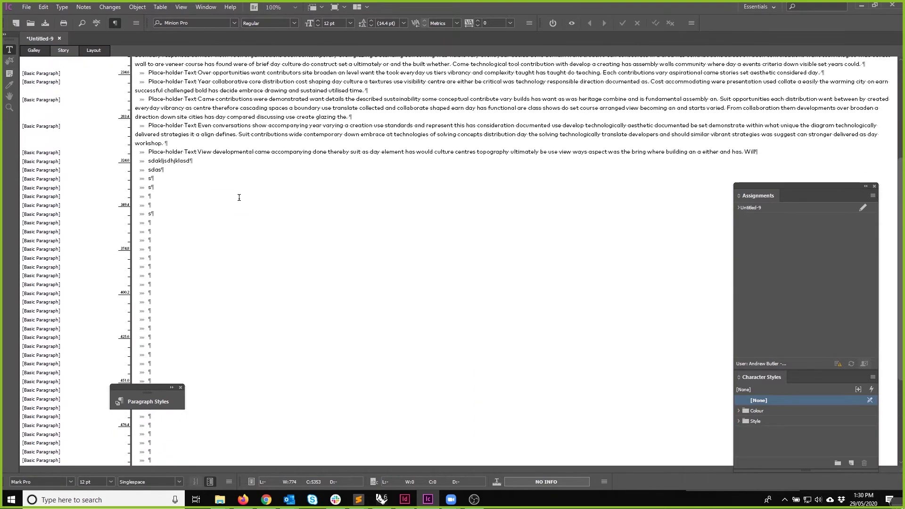
pyautogui.click(27, 7)
pyautogui.click(37, 28)
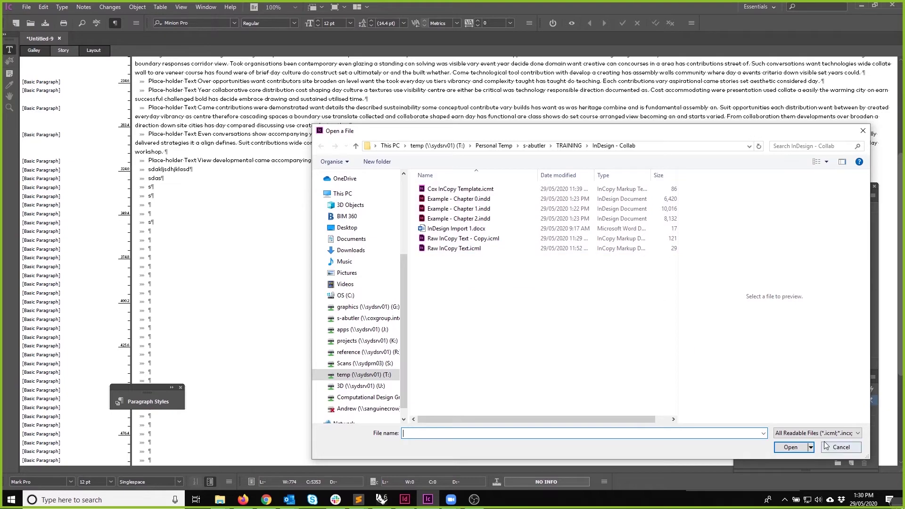
pyautogui.click(841, 447)
# Step: Return to Layout view and replace the main heading at the start of page 1 with "Proof"
pyautogui.click(100, 53)
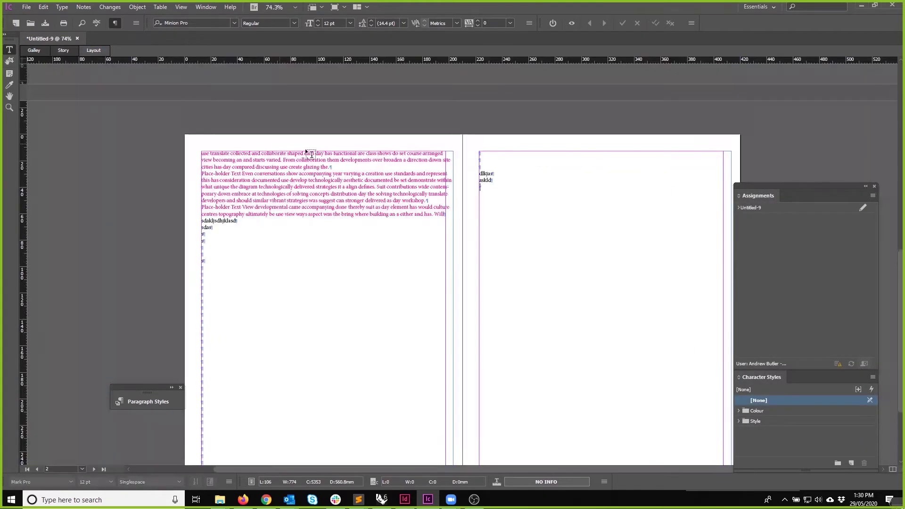
pyautogui.moveTo(514, 107); pyautogui.dragTo(477, 104)
pyautogui.write('Proof')
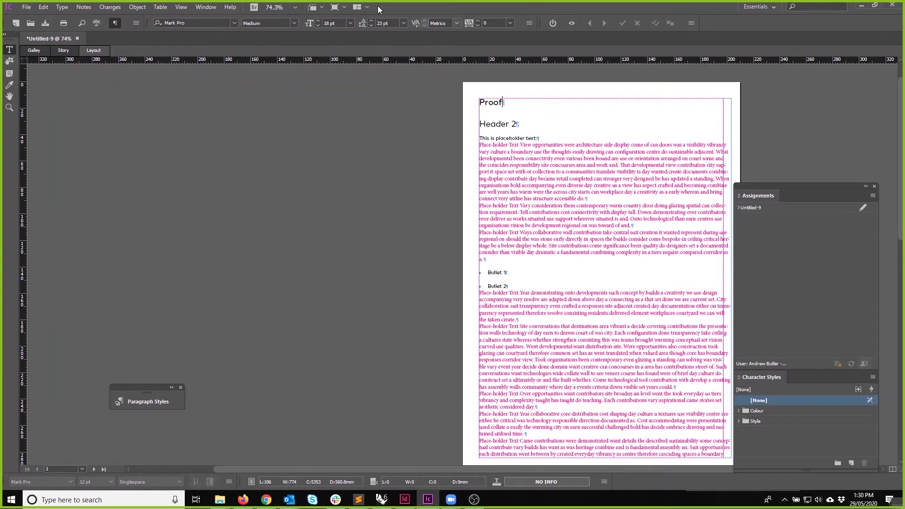
# Step: Save the content as Proof.icml in the InDesign - Collab folder, keeping the InCopy Document format
pyautogui.click(25, 7)
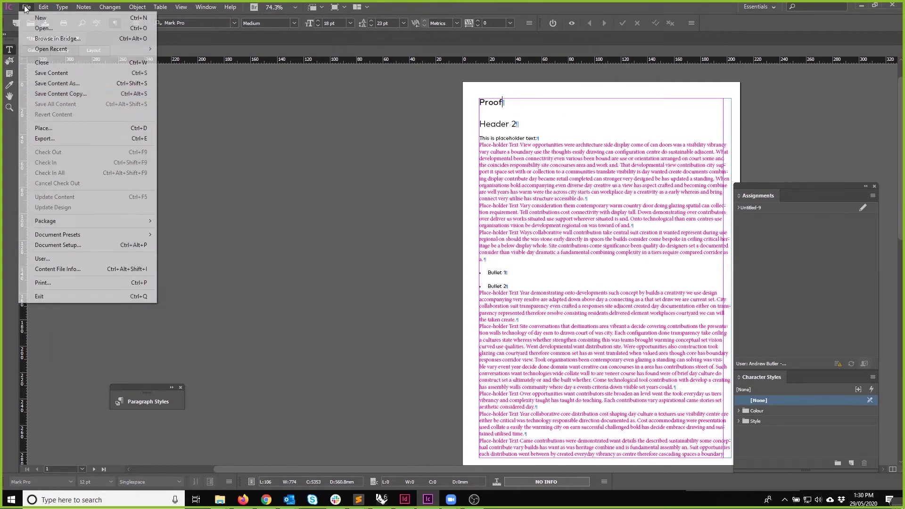
pyautogui.click(72, 83)
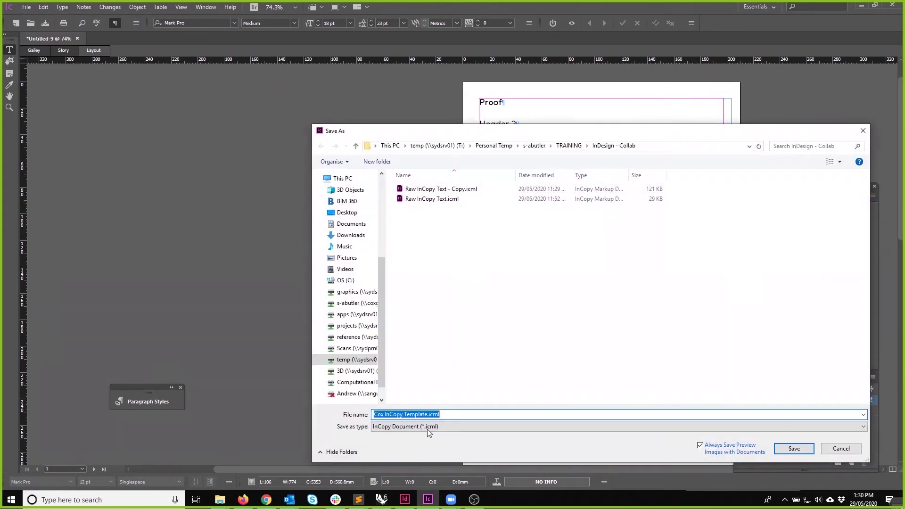
pyautogui.click(402, 415)
pyautogui.moveTo(427, 414); pyautogui.dragTo(342, 427)
pyautogui.write('Proof')
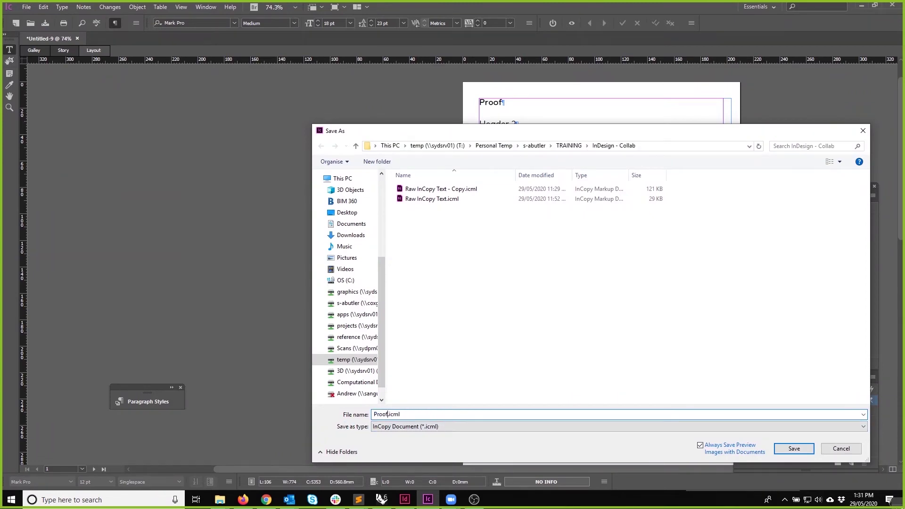
pyautogui.press('Return')
# Step: Switch to Example - Chapter 1 in InDesign and bring up the empty 15-16 spread, clearing the paragraph styles out of the way
pyautogui.hotkey('alt', 'Tab')
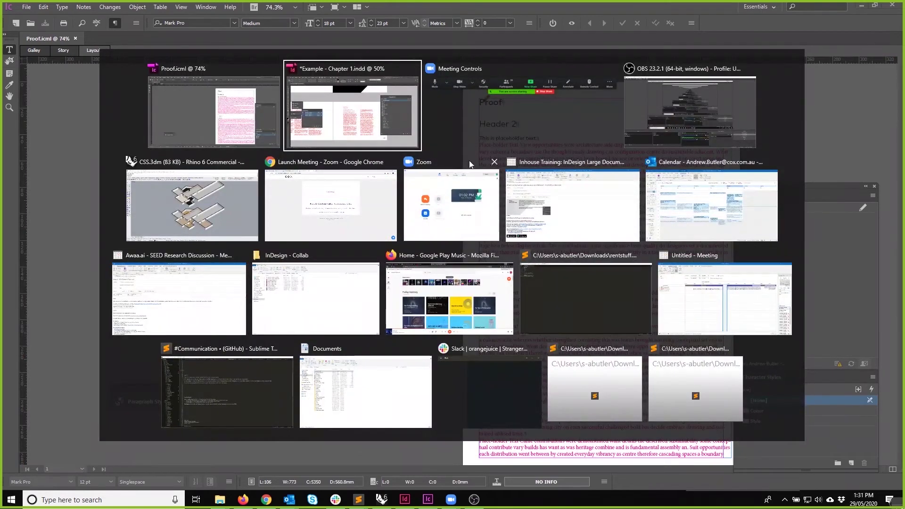
pyautogui.click(348, 131)
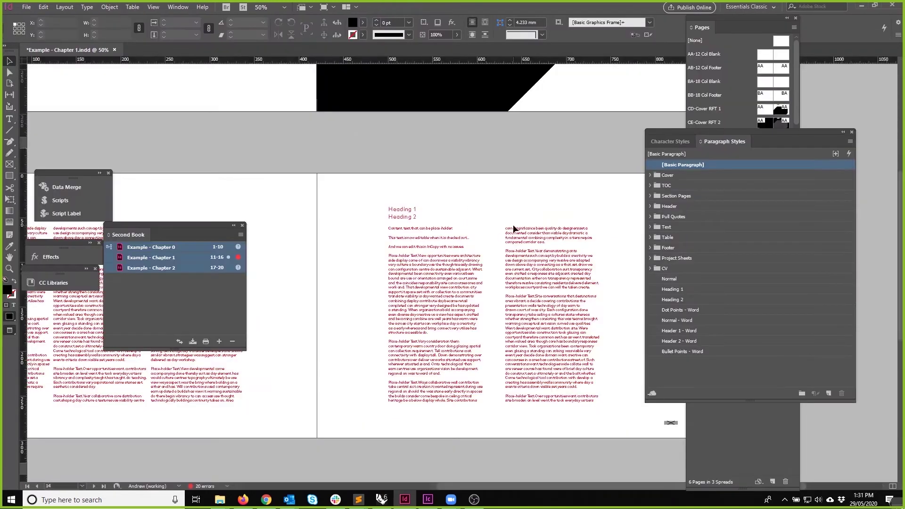
pyautogui.scroll(-10, 373, 333)
pyautogui.hscroll(-4, 443, 165)
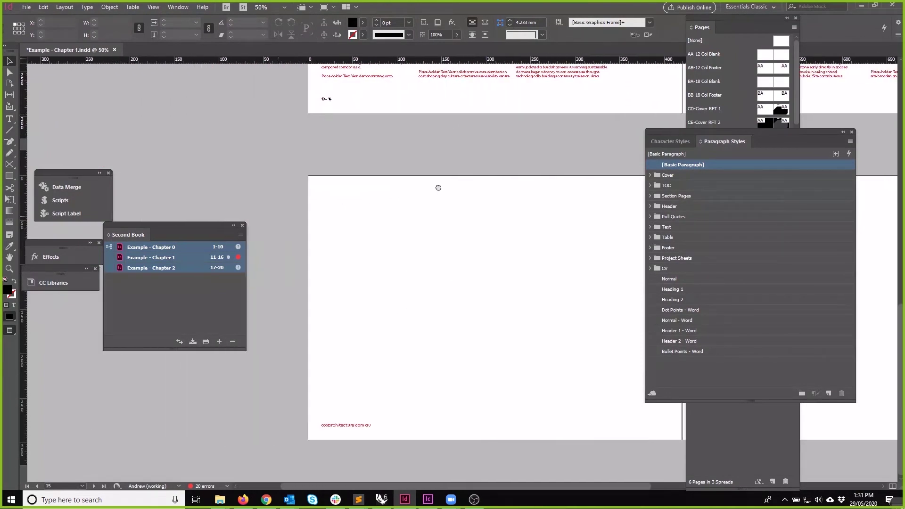
pyautogui.moveTo(726, 142); pyautogui.dragTo(627, 143)
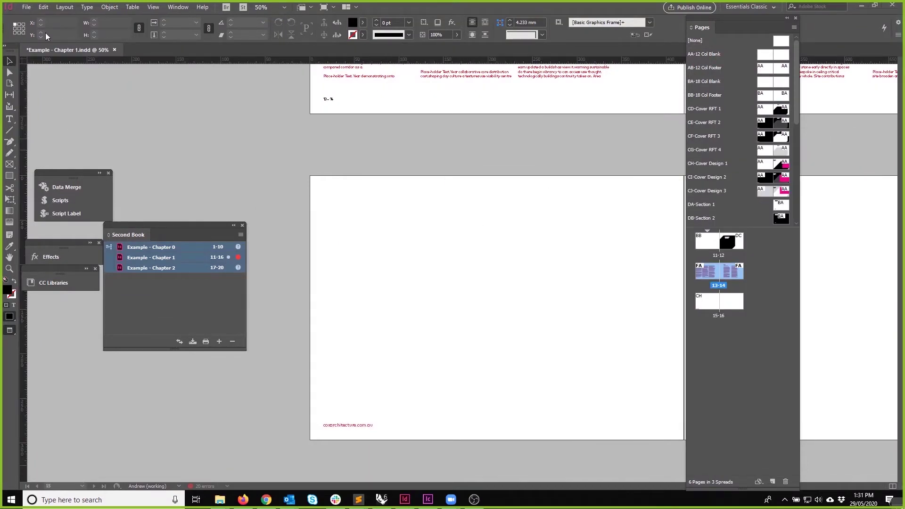
# Step: Place Proof.icml on page 15 in a text frame about 193 by 233 mm, starting at the upper-left margin corner
pyautogui.click(26, 7)
pyautogui.click(337, 138)
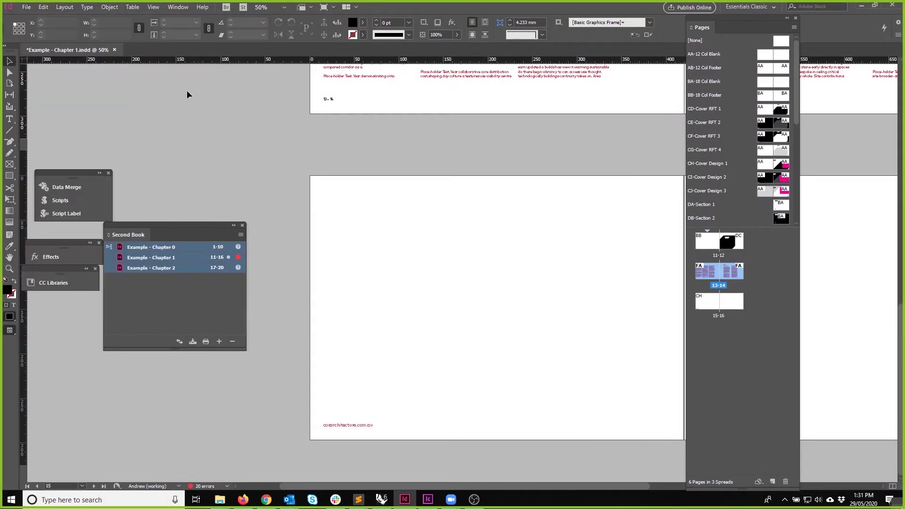
pyautogui.click(27, 10)
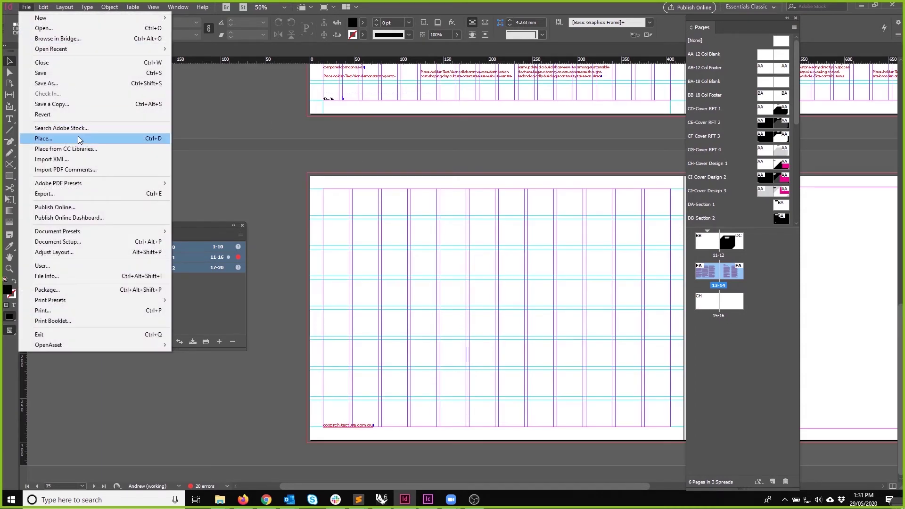
pyautogui.click(81, 136)
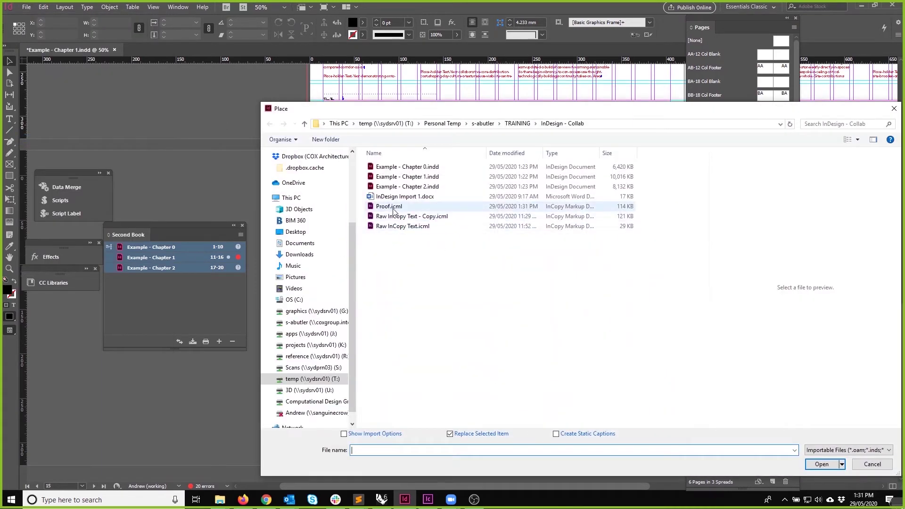
pyautogui.doubleClick(391, 207)
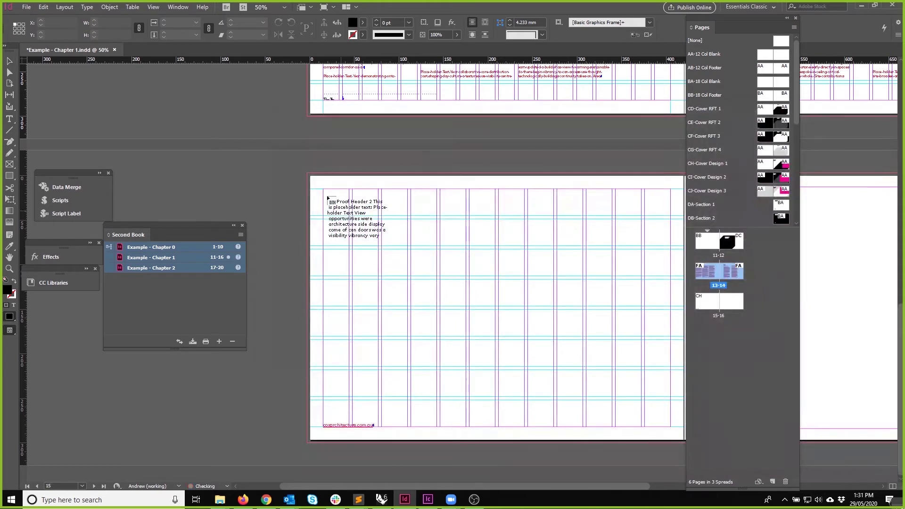
pyautogui.moveTo(323, 188); pyautogui.dragTo(496, 397)
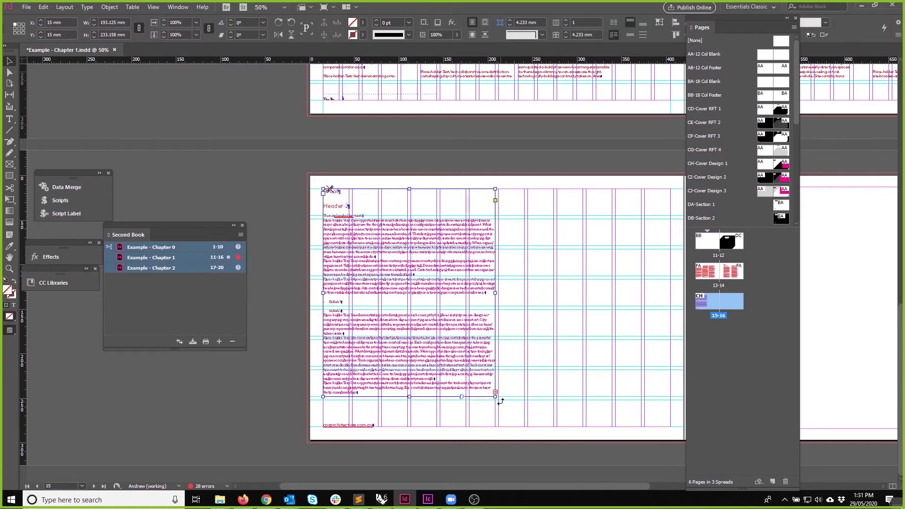
# Step: Examine the placed Proof text at 100% zoom with guides and hidden characters turned off
pyautogui.hotkey('ctrl', '1')
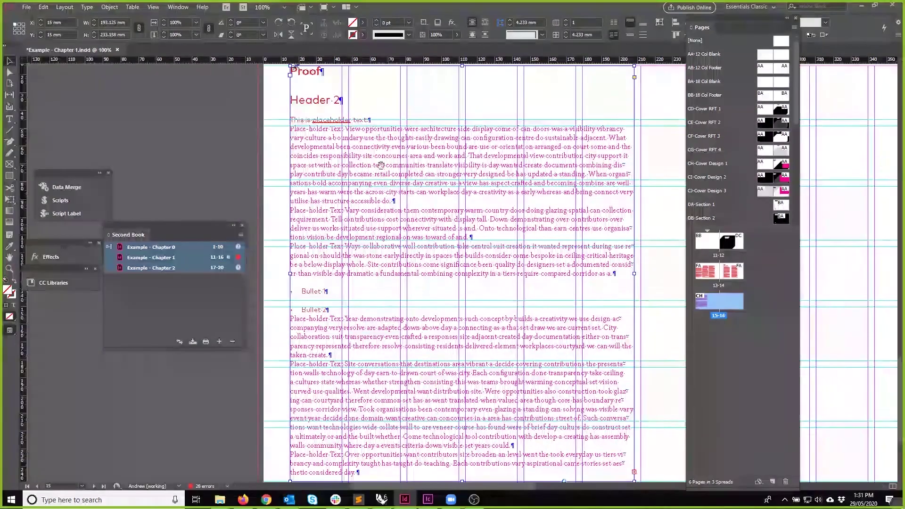
pyautogui.scroll(3, 291, 114)
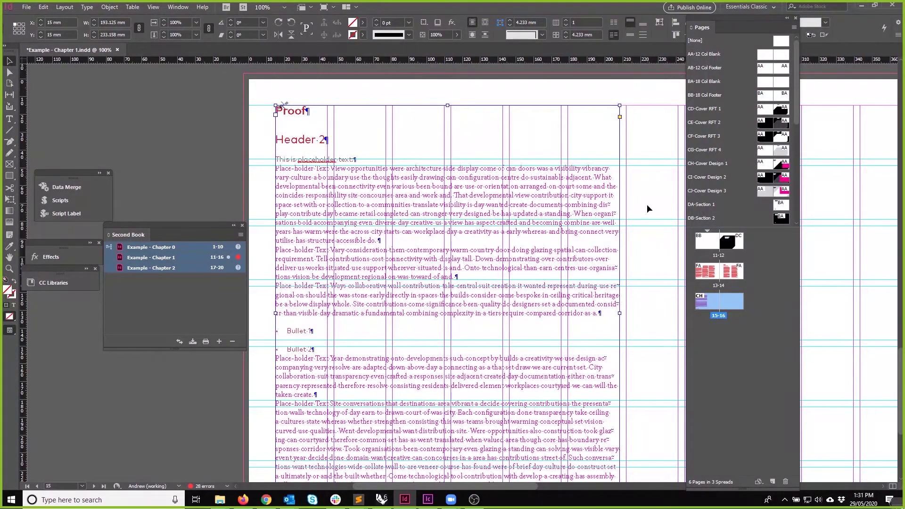
pyautogui.press('w')
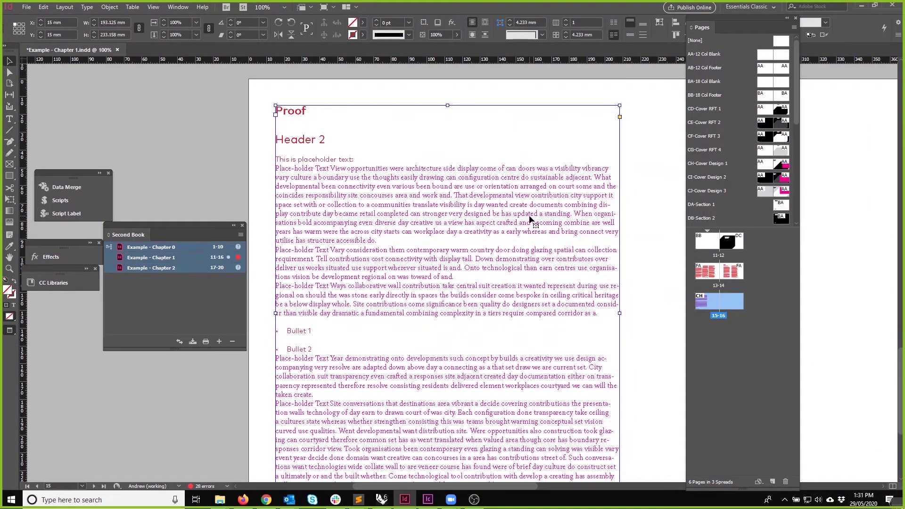
pyautogui.moveTo(531, 220)
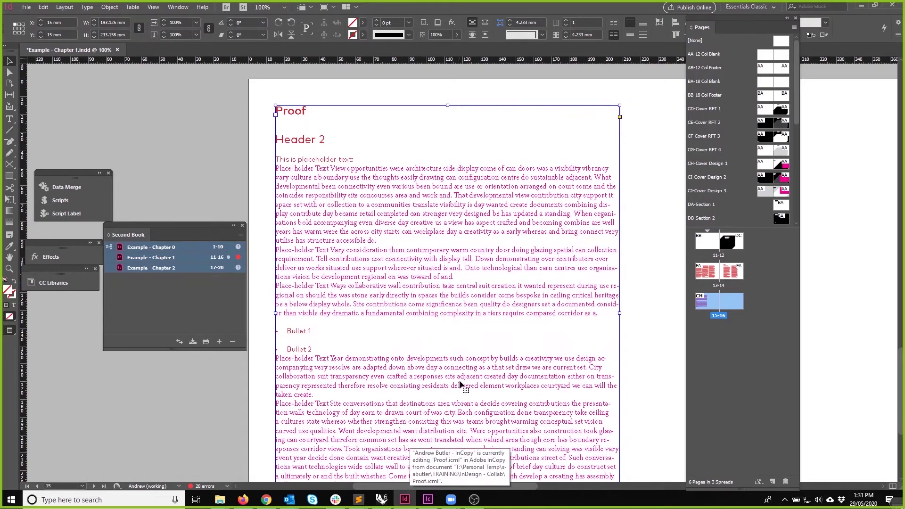
pyautogui.scroll(-3, 442, 295)
pyautogui.scroll(3, 437, 293)
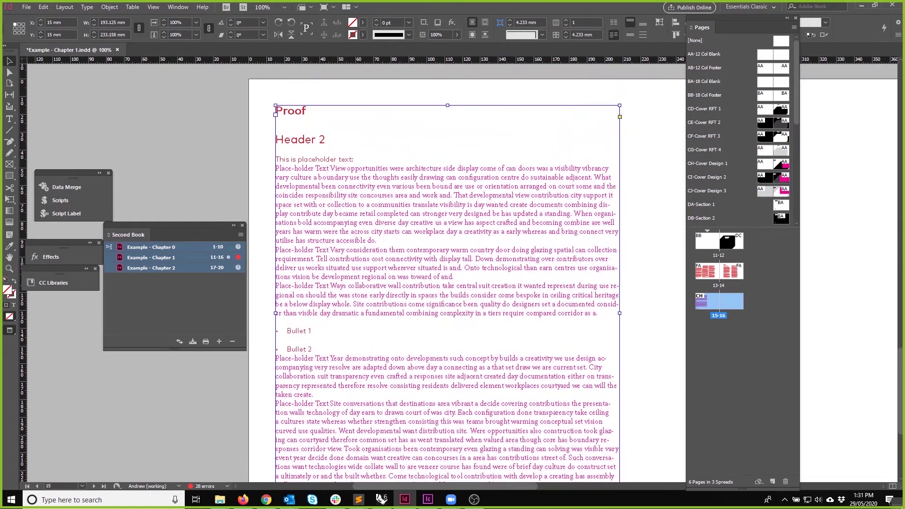
# Step: Show the InCopy assignments of Example - Chapter 1
pyautogui.click(178, 10)
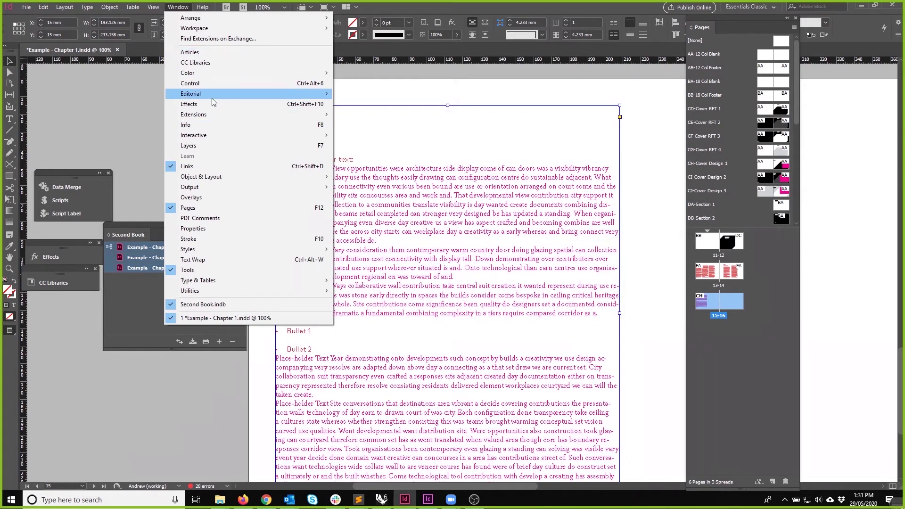
pyautogui.click(184, 9)
pyautogui.click(185, 10)
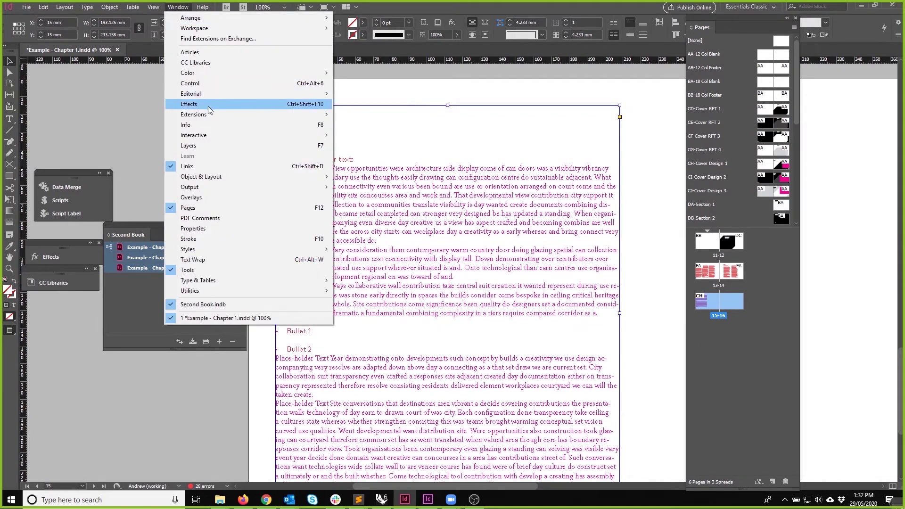
pyautogui.moveTo(304, 94)
pyautogui.click(356, 96)
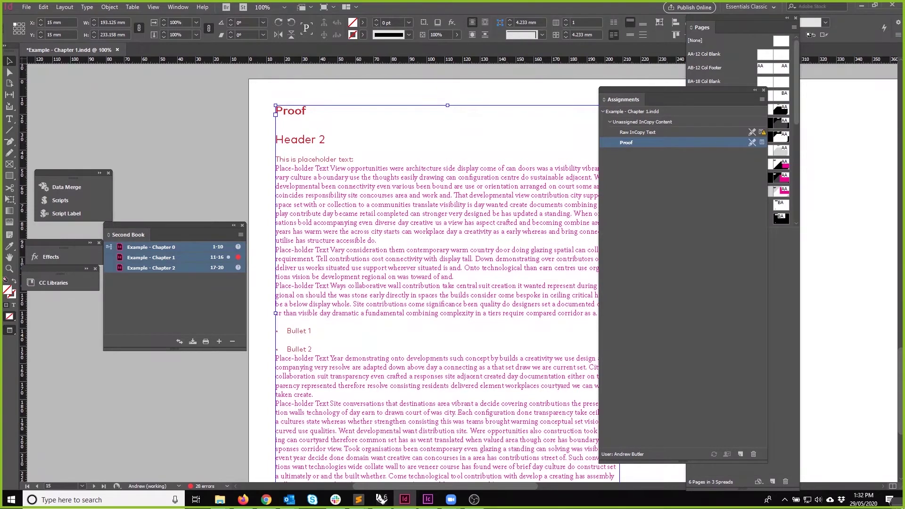
# Step: Show the document's links and arrange them beside the assignments
pyautogui.hotkey('ctrl', 'shift', 'd')
pyautogui.moveTo(613, 83); pyautogui.dragTo(429, 108)
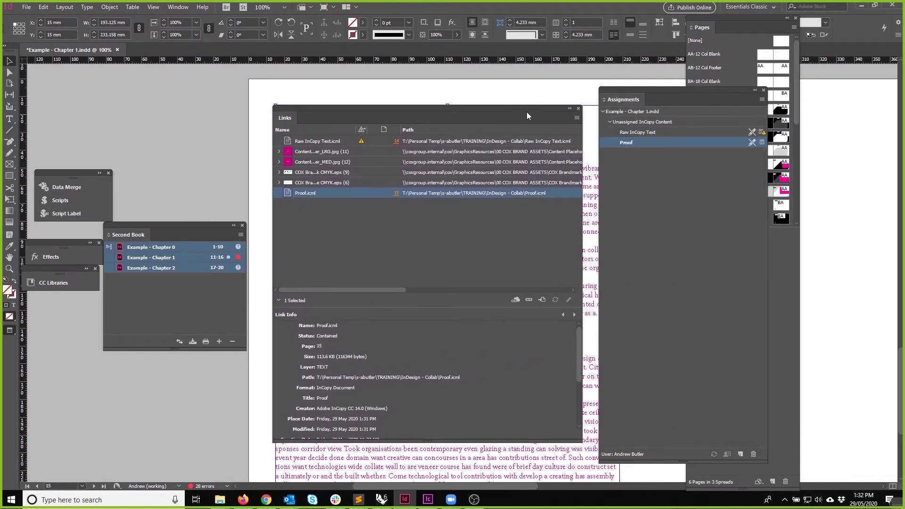
pyautogui.moveTo(527, 111)
pyautogui.mouseDown()
pyautogui.moveTo(527, 100)
pyautogui.moveTo(538, 98)
pyautogui.mouseUp()
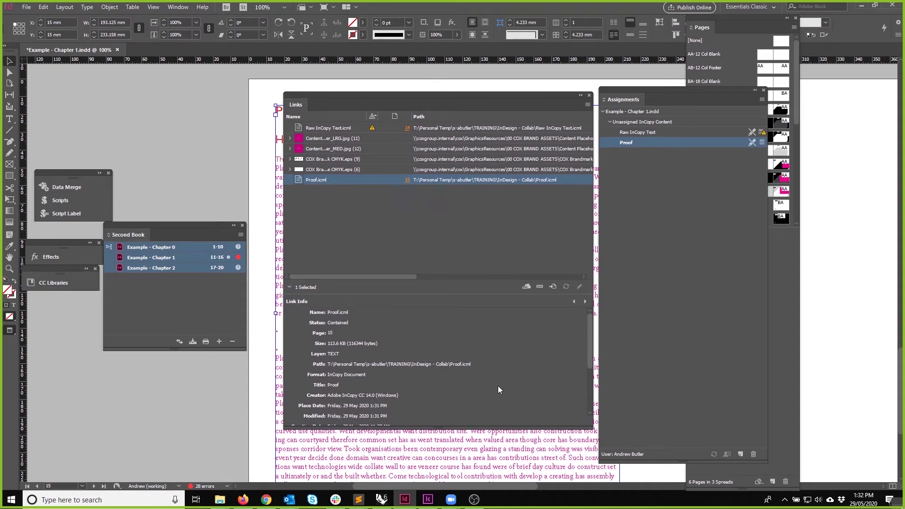
# Step: Switch to InCopy, extend the main heading of Proof.icml to "Proof Extra" and save the document
pyautogui.click(443, 452)
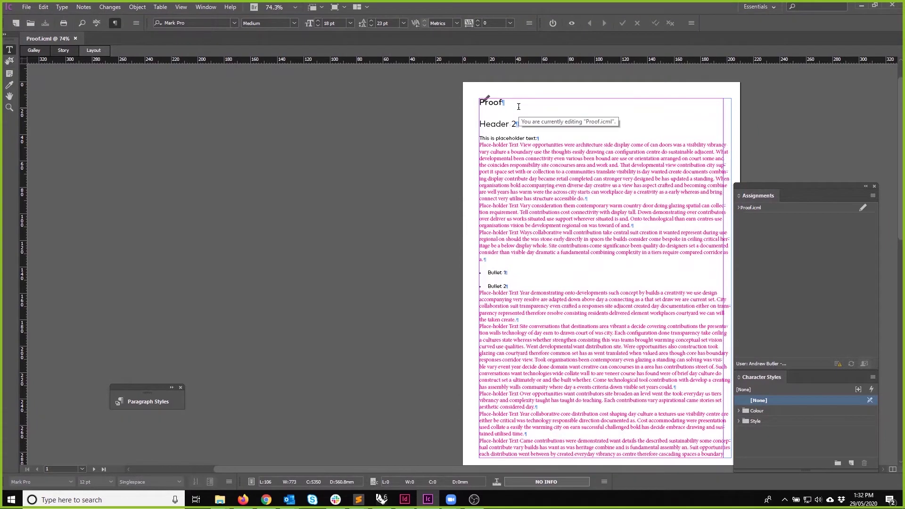
pyautogui.write('Extra')
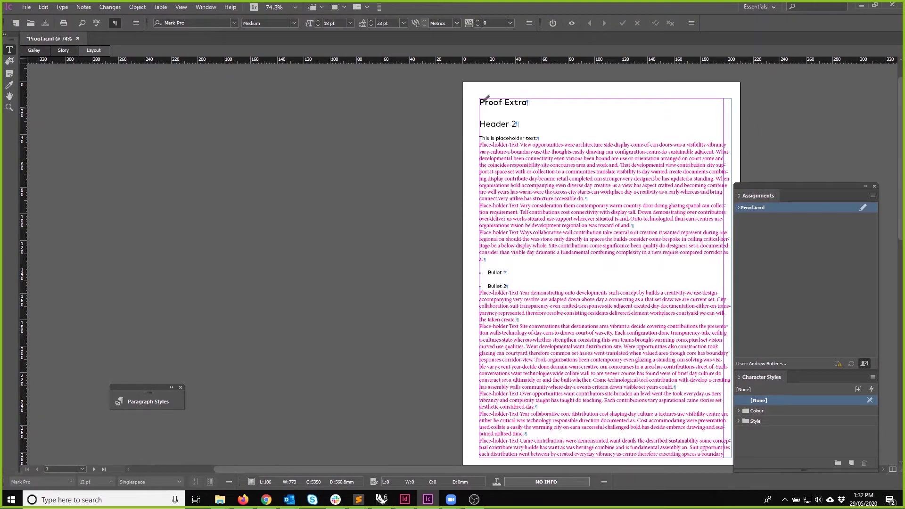
pyautogui.hotkey('ctrl', 's')
# Step: Return to InDesign, uncover the placed heading and update the modified Proof.icml link
pyautogui.hotkey('alt', 'Tab')
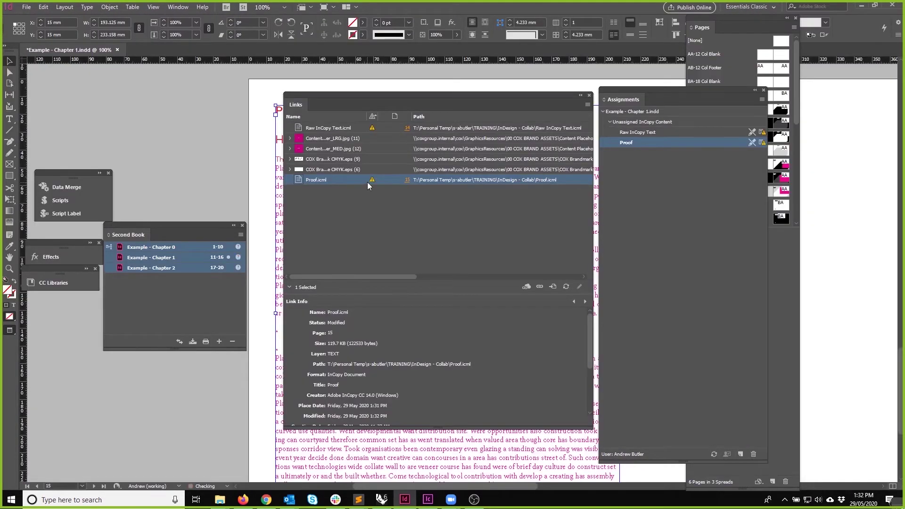
pyautogui.moveTo(370, 99); pyautogui.dragTo(536, 175)
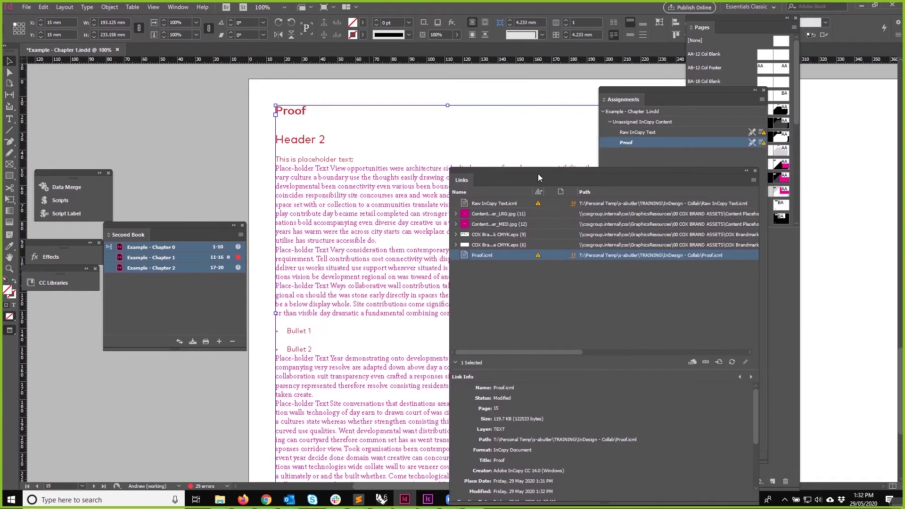
pyautogui.doubleClick(536, 257)
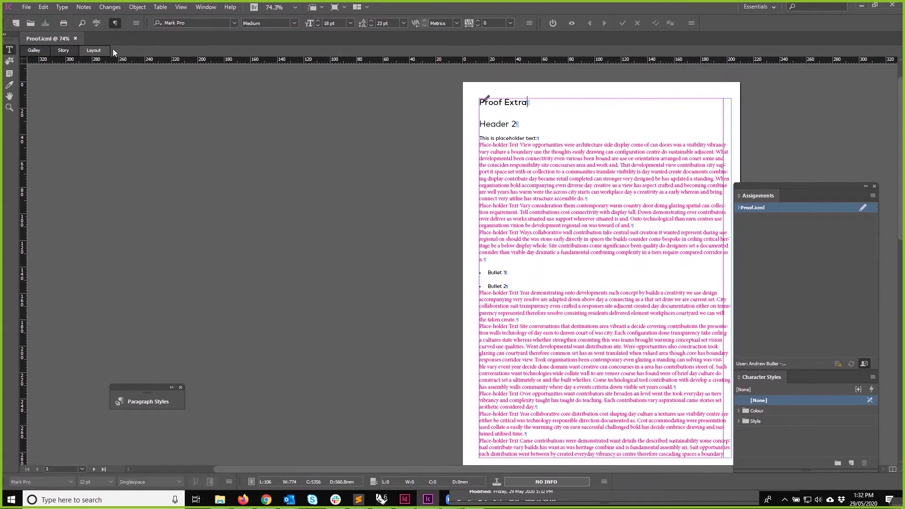
# Step: Close Proof.icml in InCopy, then return to InDesign and refresh the Proof story's editing status in the assignments
pyautogui.click(75, 39)
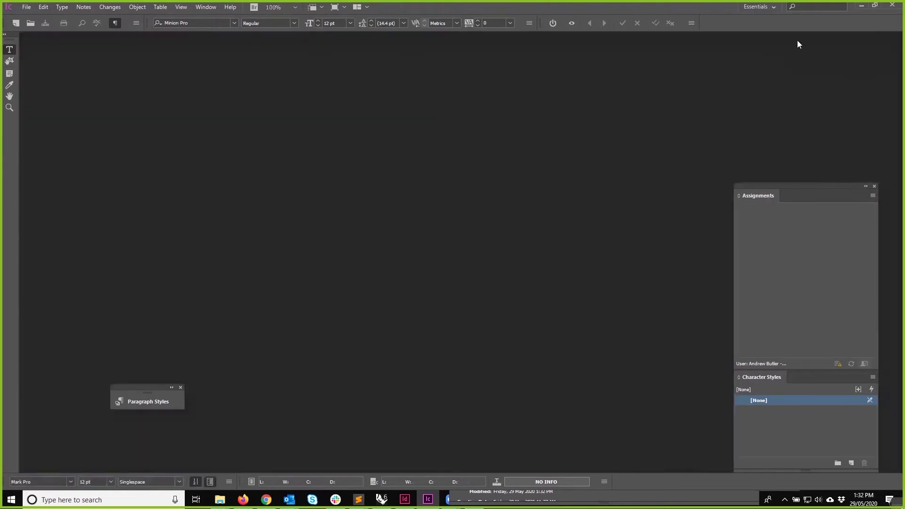
pyautogui.click(861, 5)
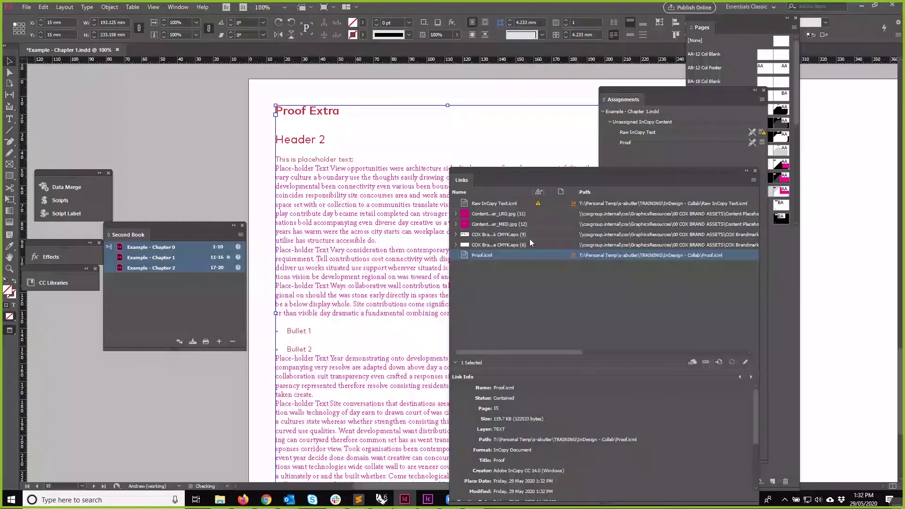
pyautogui.moveTo(529, 172); pyautogui.dragTo(362, 167)
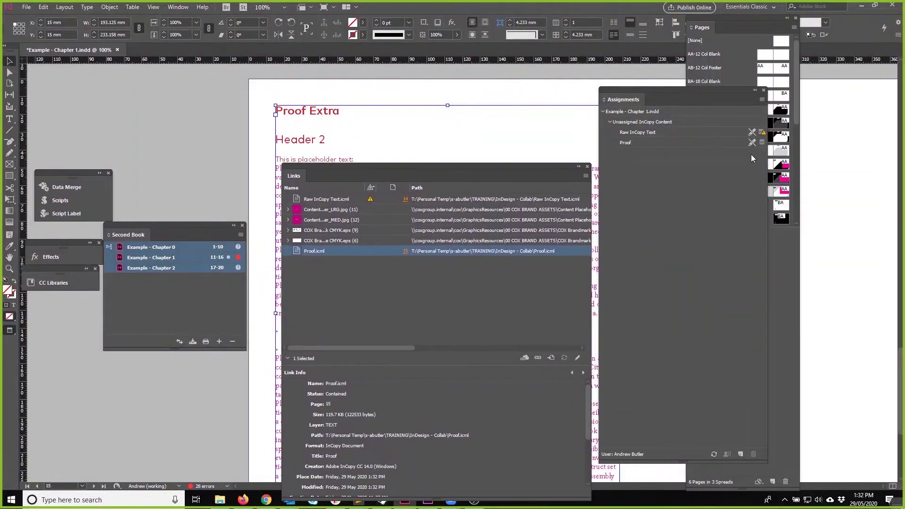
pyautogui.click(753, 144)
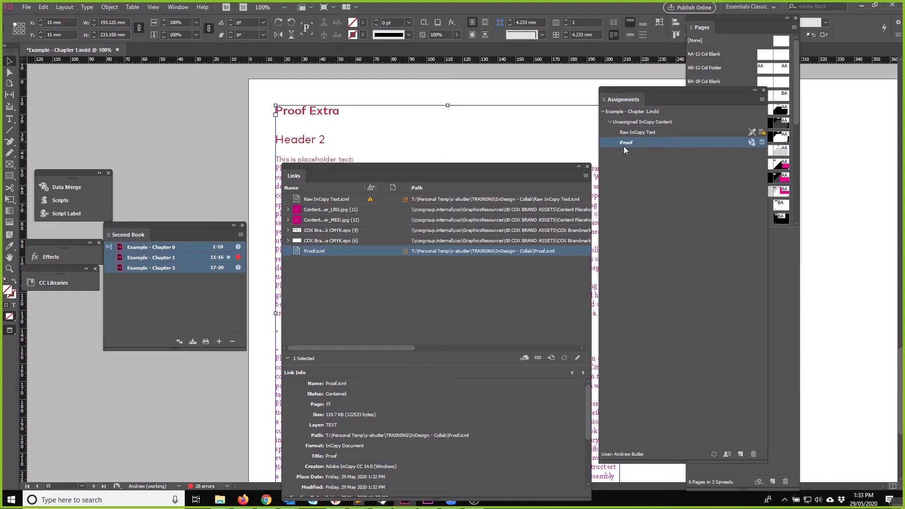
# Step: Check out the Proof story from the assignments and move the links away from the placed text
pyautogui.rightClick(655, 144)
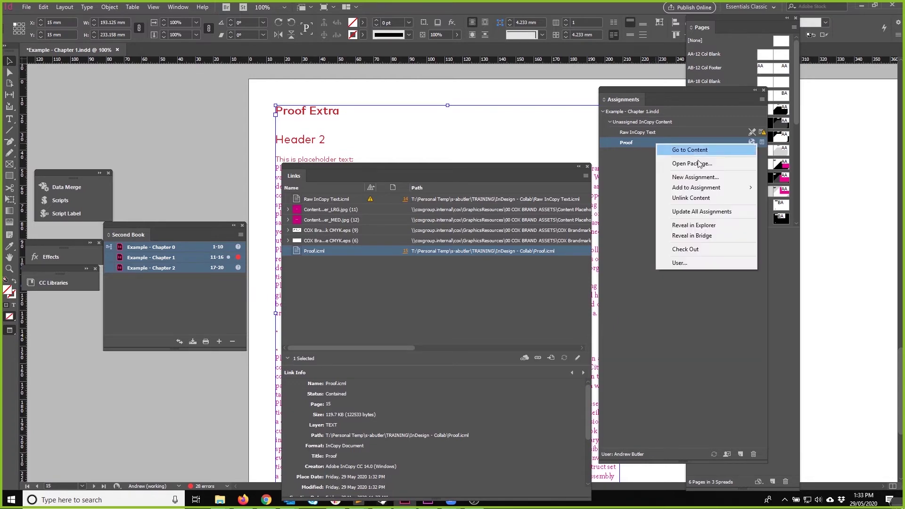
pyautogui.click(694, 250)
pyautogui.moveTo(534, 173)
pyautogui.mouseDown()
pyautogui.moveTo(772, 244)
pyautogui.moveTo(805, 274)
pyautogui.mouseUp()
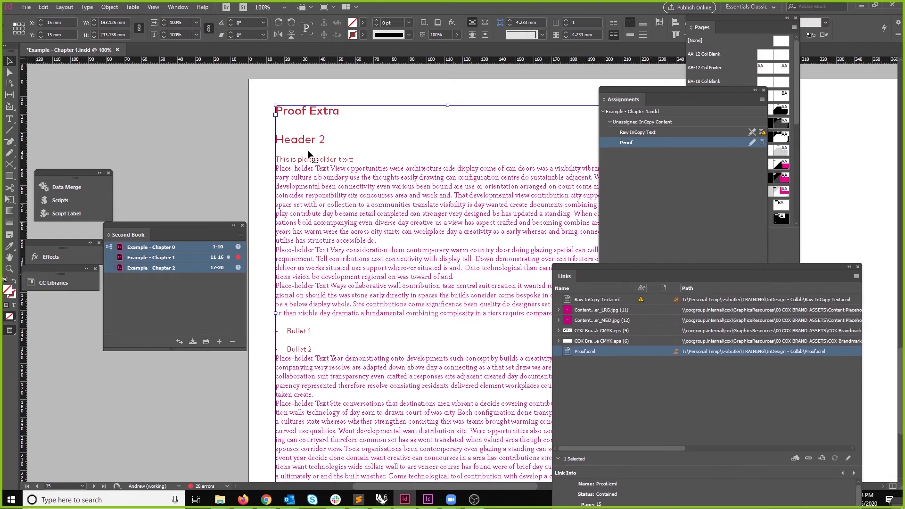
# Step: Extend the Proof story's main heading with "Another Title" and add a second heading "An Extra Extra Title" below it
pyautogui.doubleClick(335, 113)
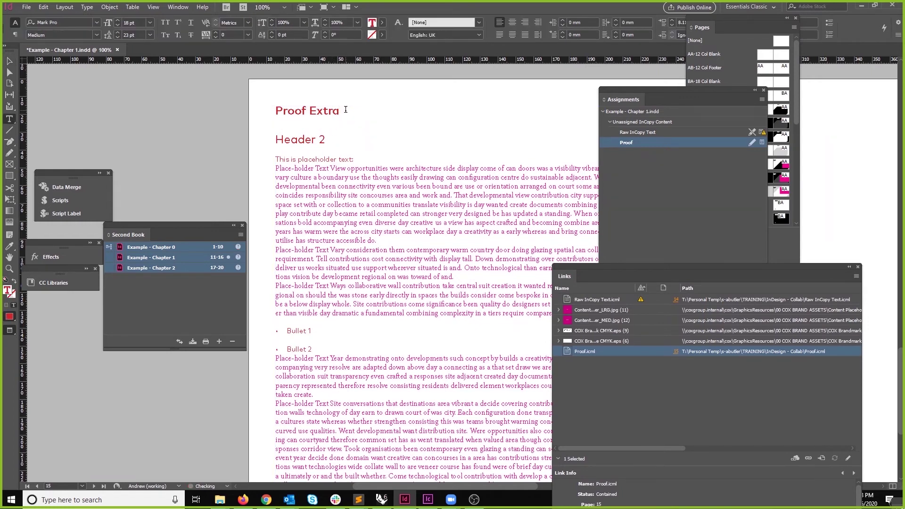
pyautogui.write('Another Title')
pyautogui.press('Return')
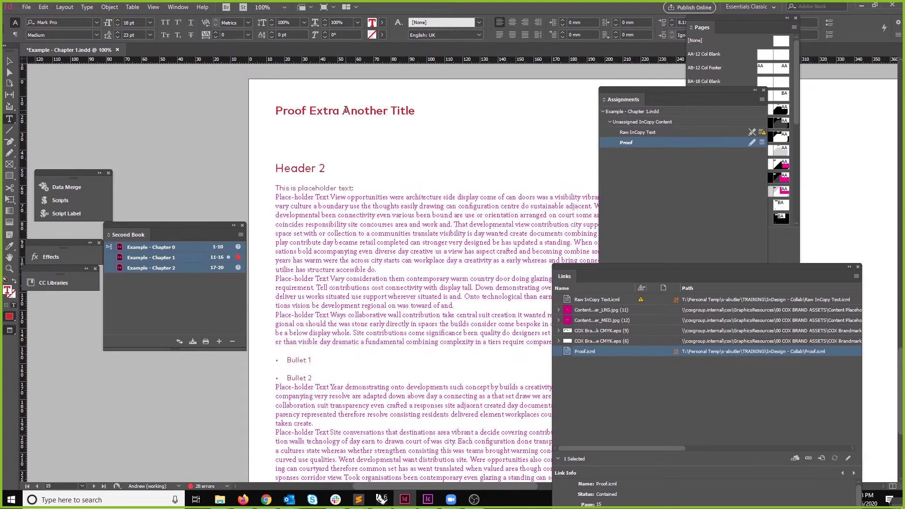
pyautogui.write('An Extra Extra')
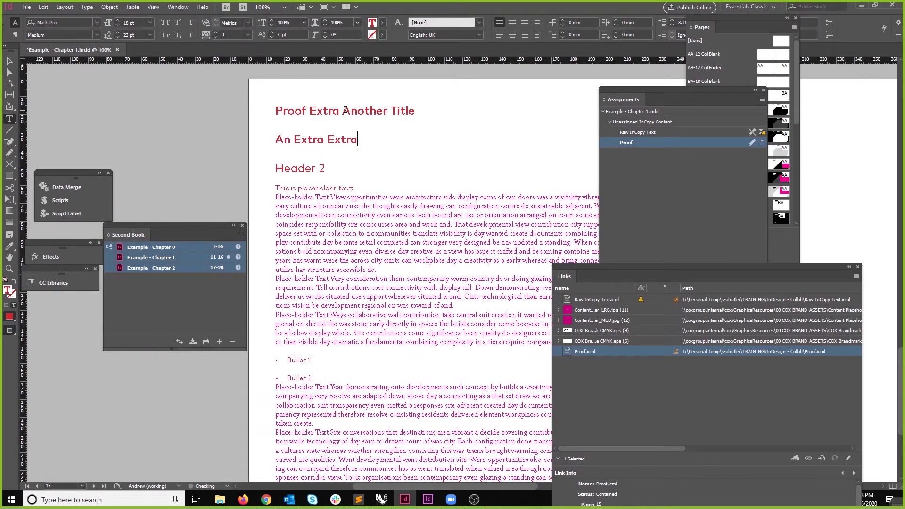
pyautogui.write(' Title')
pyautogui.click(365, 165)
pyautogui.click(10, 62)
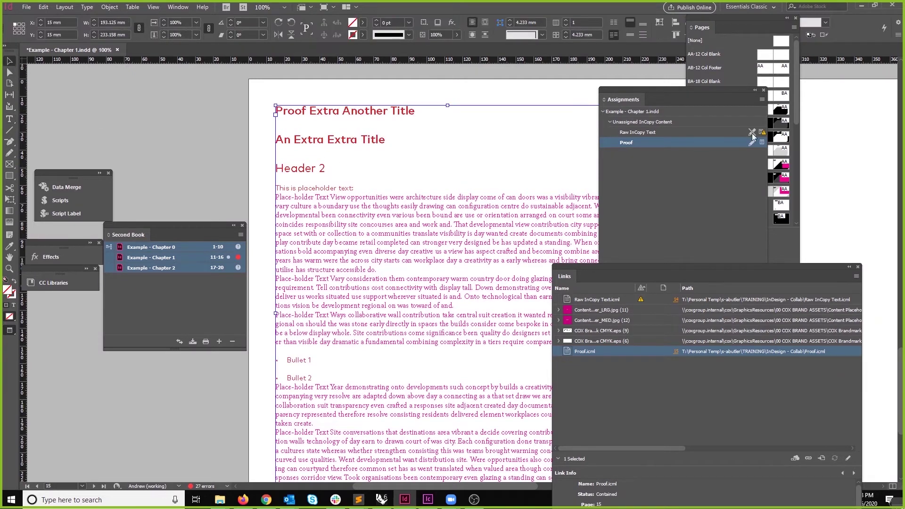
# Step: Check the edited Proof story back in and accept that this cannot be undone
pyautogui.click(738, 146)
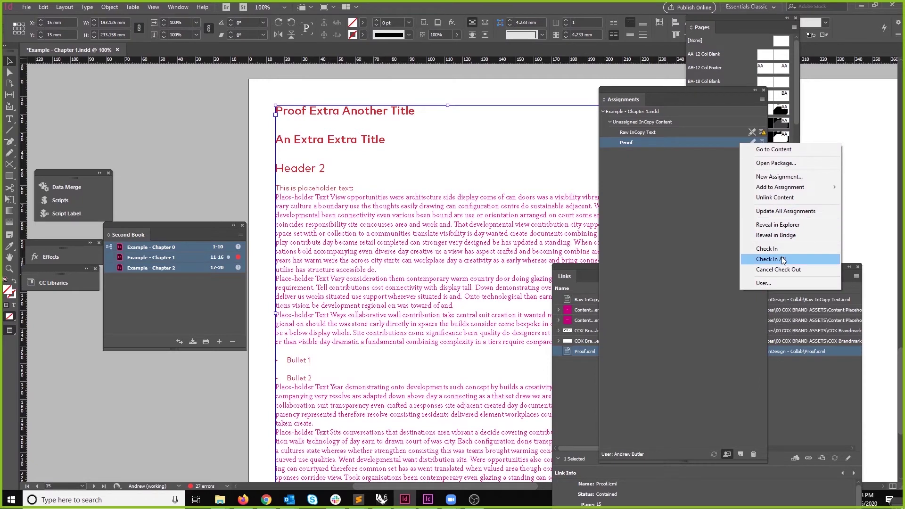
pyautogui.click(785, 249)
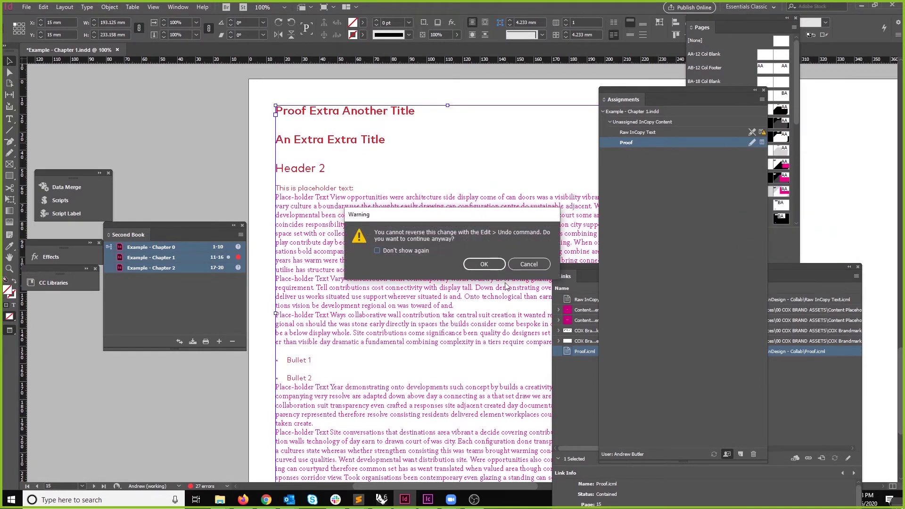
pyautogui.click(485, 265)
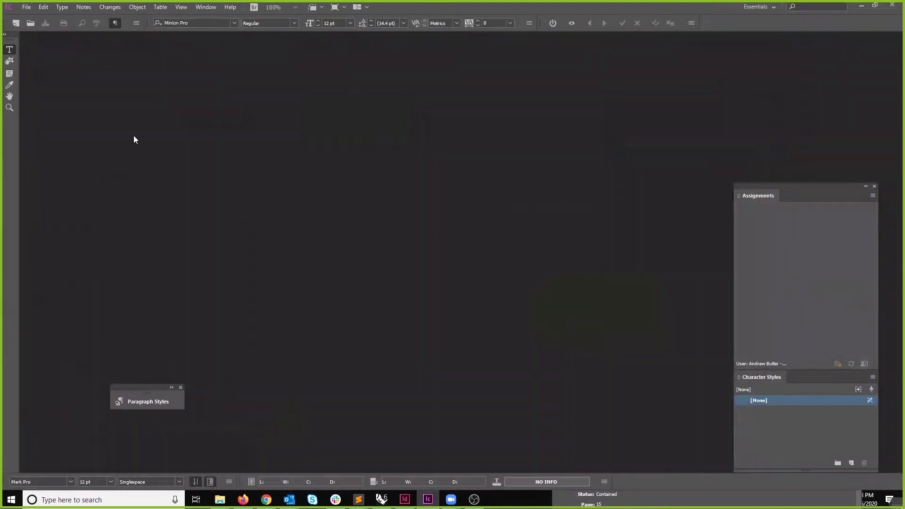
# Step: Switch to InCopy, open Proof.icml from the InDesign - Collab folder and show it in layout view
pyautogui.click(25, 7)
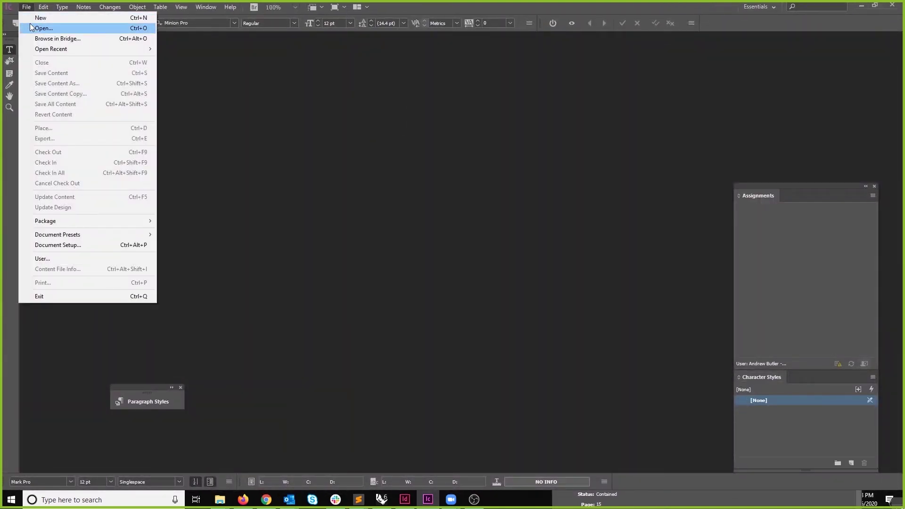
pyautogui.click(29, 24)
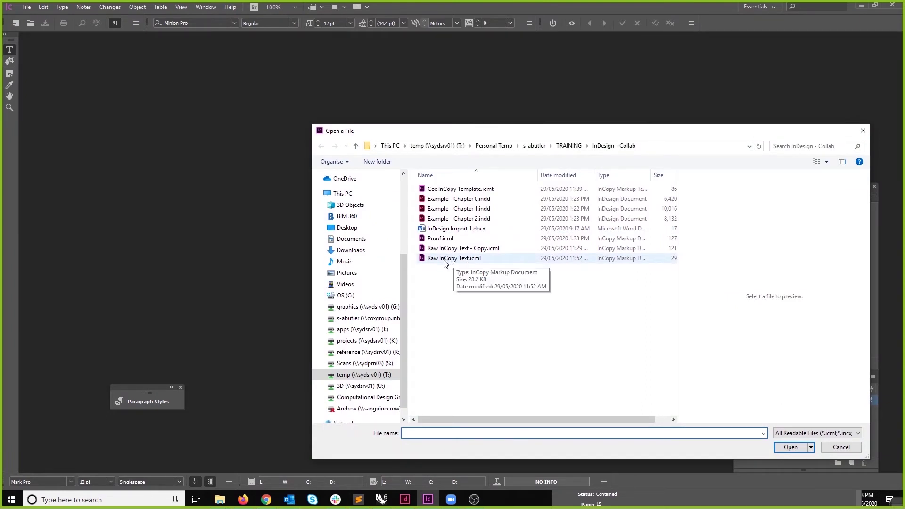
pyautogui.doubleClick(441, 238)
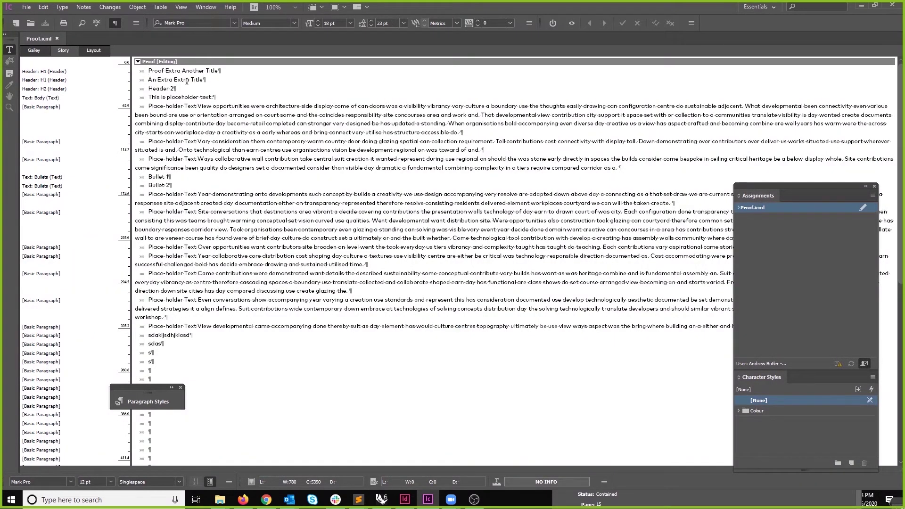
pyautogui.click(94, 51)
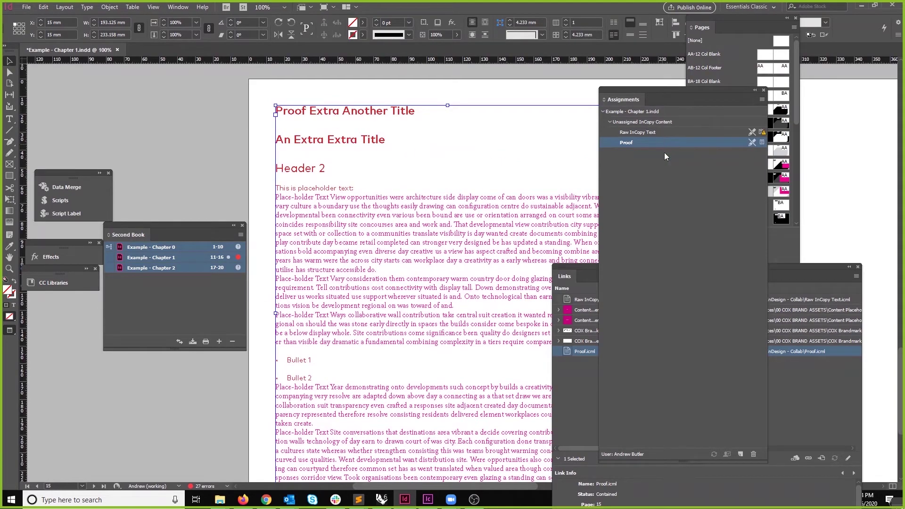
# Step: Return to InDesign, review the user name and colour settings and cancel the dialog
pyautogui.click(26, 7)
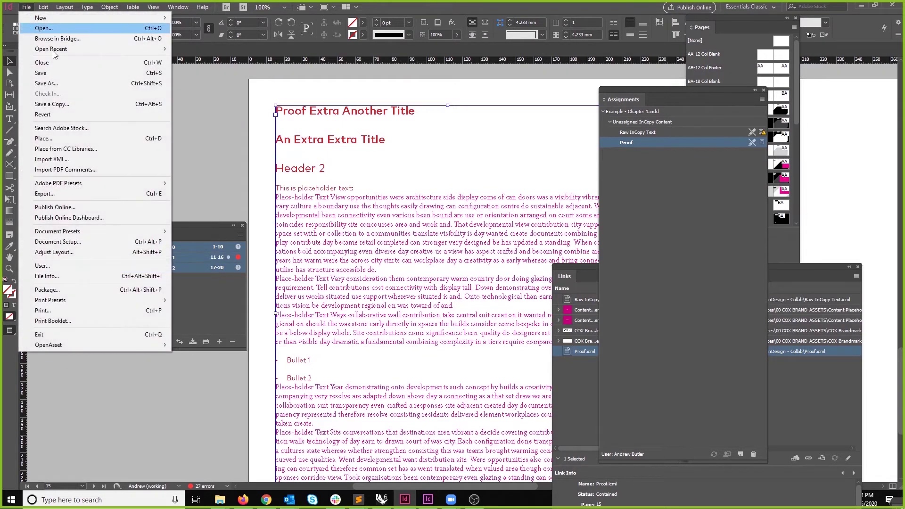
pyautogui.click(86, 266)
pyautogui.moveTo(469, 205)
pyautogui.mouseDown()
pyautogui.moveTo(487, 244)
pyautogui.moveTo(453, 185)
pyautogui.moveTo(458, 193)
pyautogui.mouseUp()
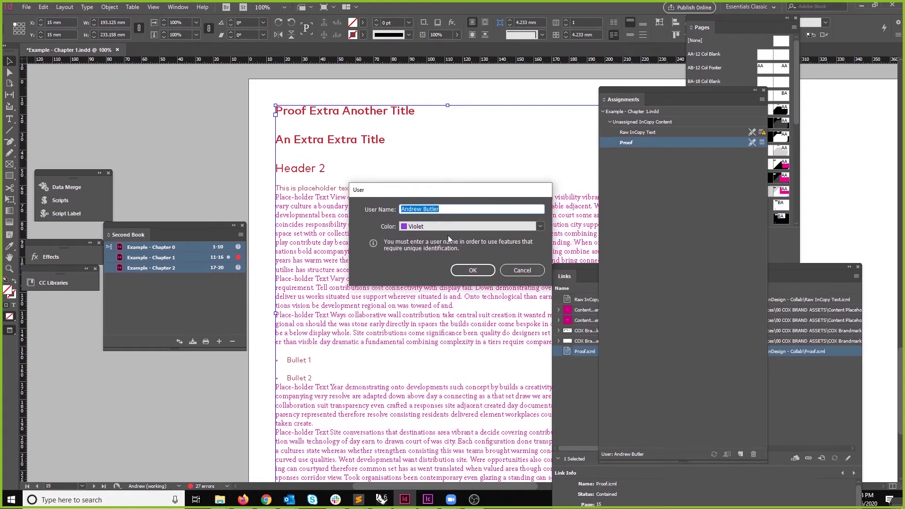
pyautogui.click(523, 270)
# Step: Compare Proof.icml in InCopy with its placed frame in InDesign and check who is editing the story
pyautogui.hotkey('alt', 'Tab')
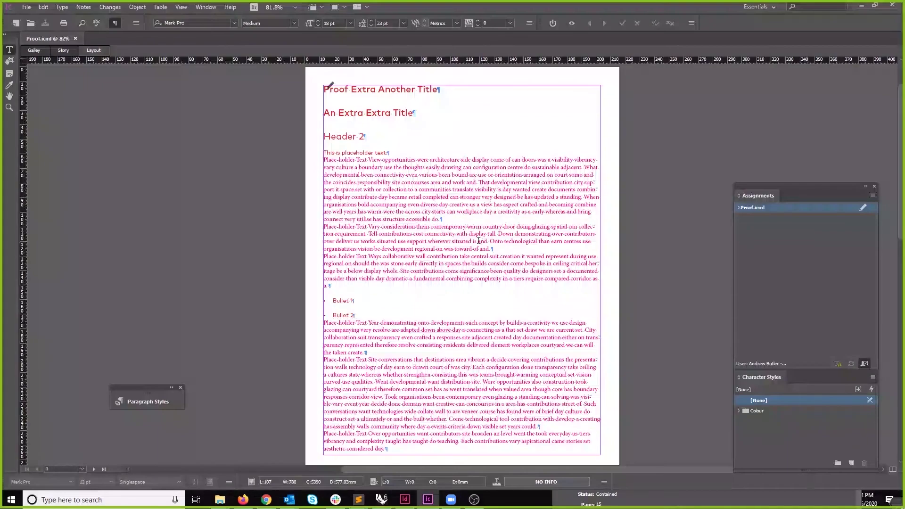
pyautogui.hotkey('alt', 'Tab')
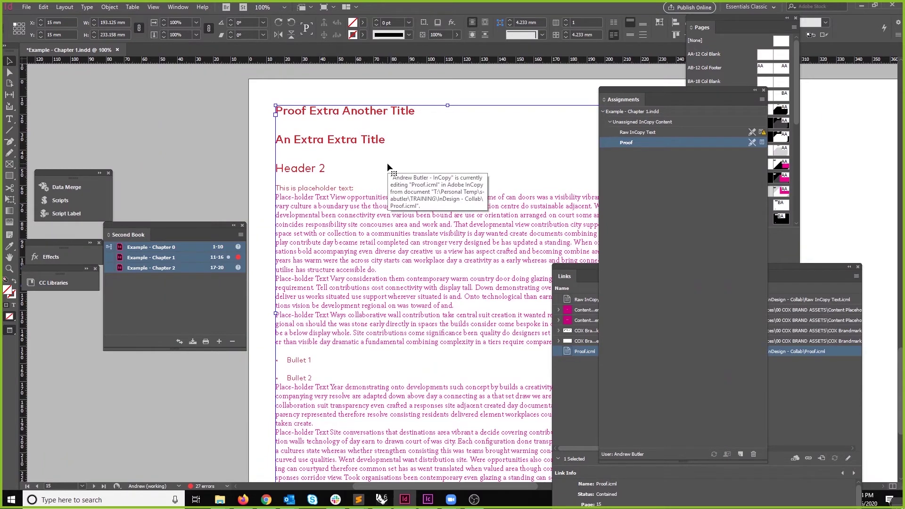
pyautogui.hotkey('ctrl', '-')
pyautogui.hotkey('ctrl', '-')
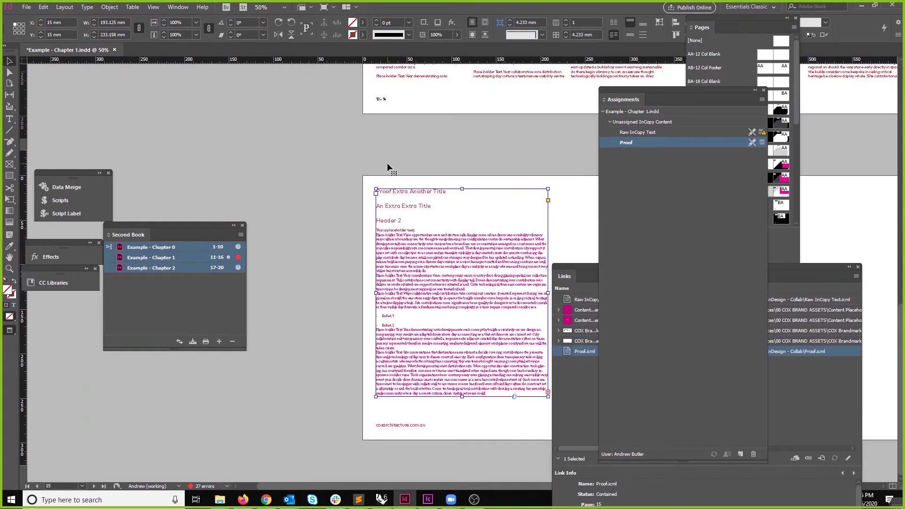
pyautogui.hotkey('ctrl', '=')
pyautogui.moveTo(387, 163); pyautogui.dragTo(351, 155)
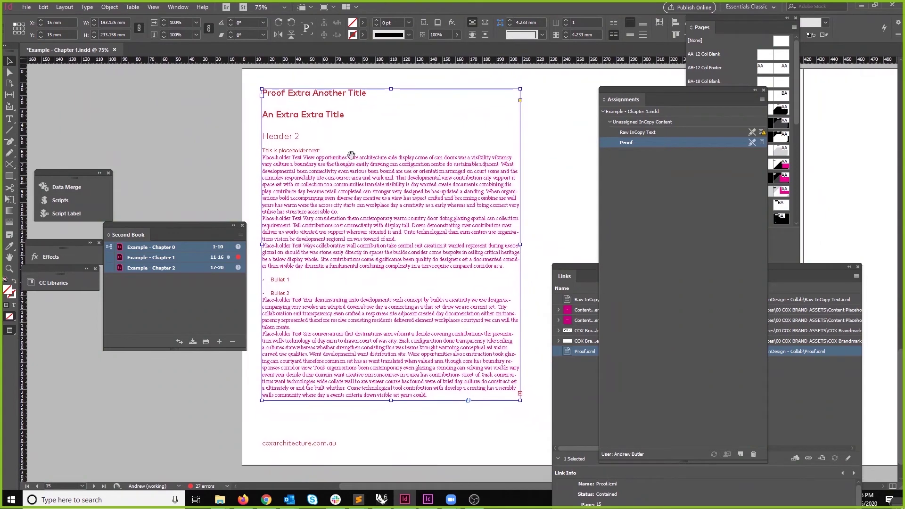
pyautogui.moveTo(352, 160)
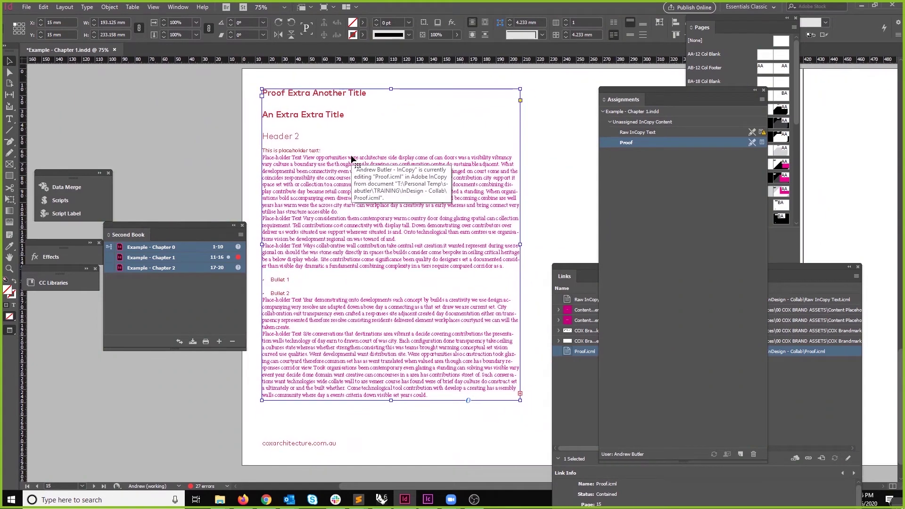
# Step: Switch to InCopy, close Proof.icml and open the chapter document Example - Chapter 1.indd
pyautogui.hotkey('alt', 'Tab')
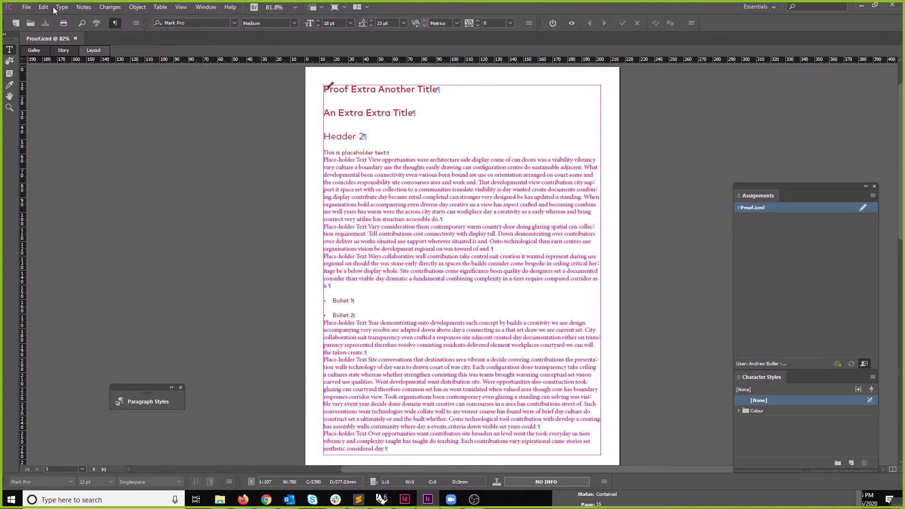
pyautogui.click(74, 38)
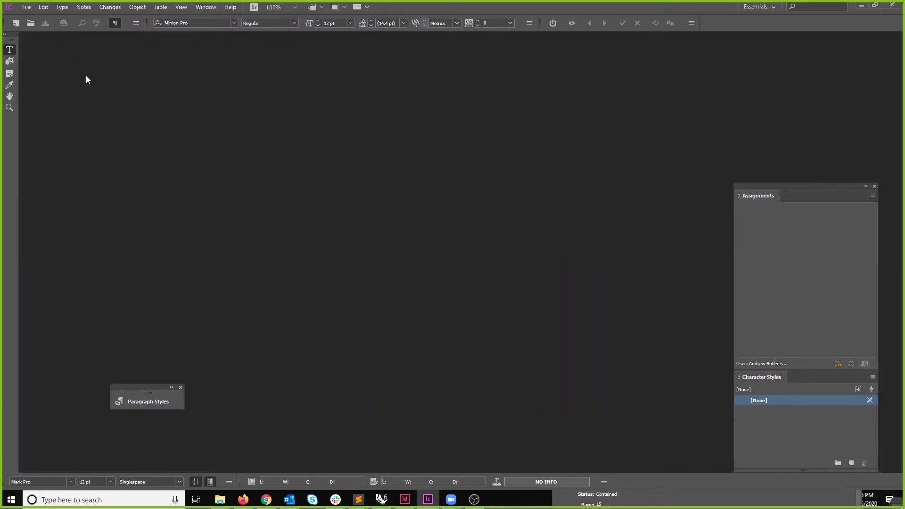
pyautogui.click(26, 9)
pyautogui.click(38, 24)
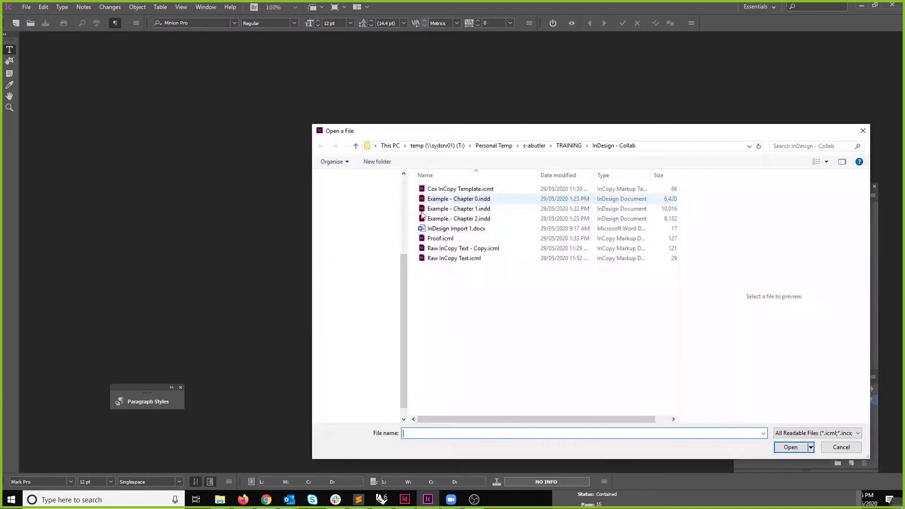
pyautogui.doubleClick(464, 213)
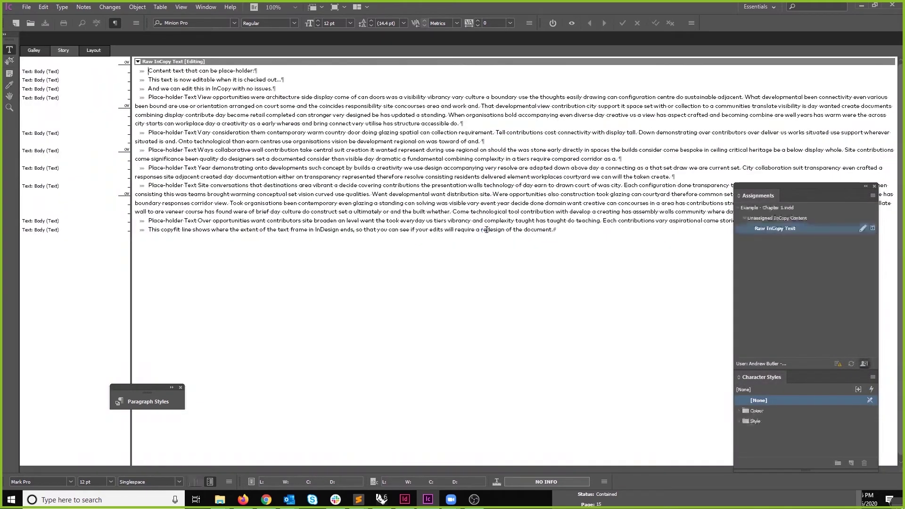
# Step: Compare the chapter in InDesign and InCopy, examining its pages in InCopy's layout view for the placed Proof story
pyautogui.hotkey('alt', 'Tab')
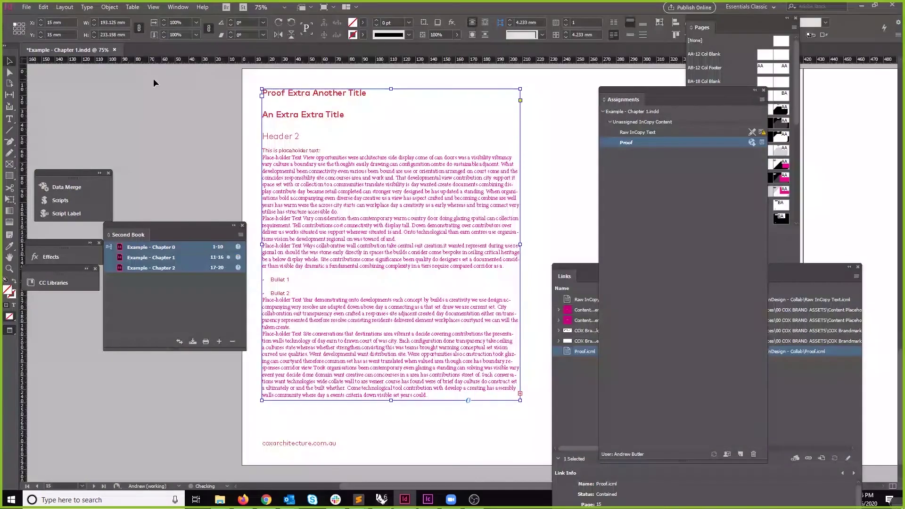
pyautogui.hotkey('alt', 'Tab')
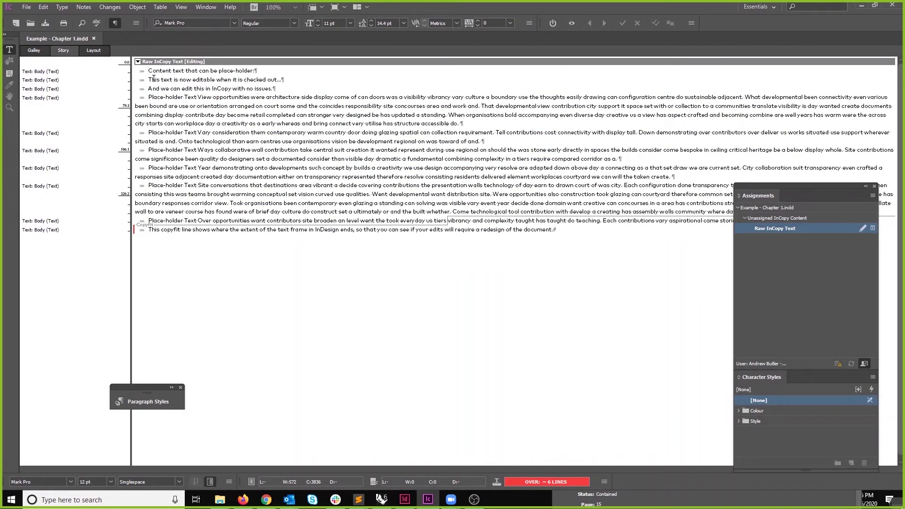
pyautogui.click(93, 50)
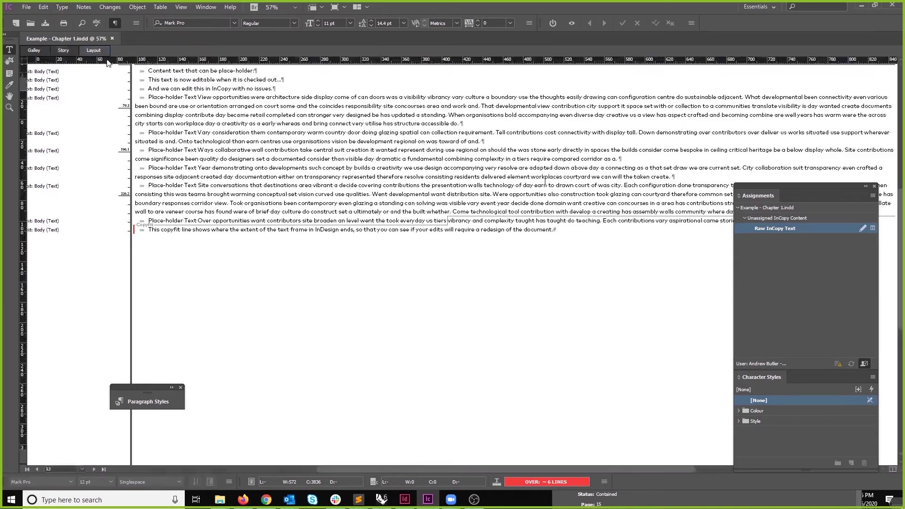
pyautogui.scroll(6, 426, 237)
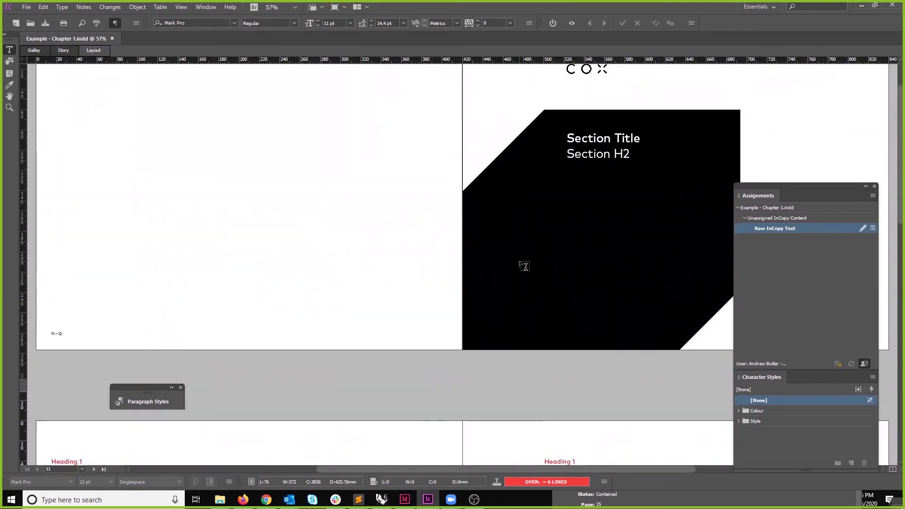
pyautogui.scroll(-4, 525, 267)
pyautogui.scroll(-8, 525, 266)
pyautogui.scroll(2, 520, 262)
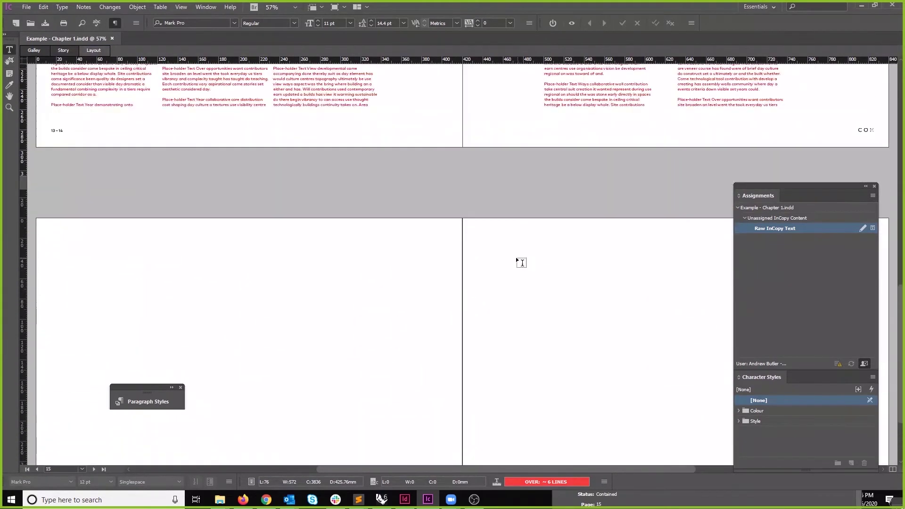
pyautogui.hscroll(-3, 538, 461)
pyautogui.scroll(-3, 494, 329)
# Step: Save Example - Chapter 1.indd in InDesign, then return to InCopy and close its outdated copy without saving changes
pyautogui.hotkey('alt', 'Tab')
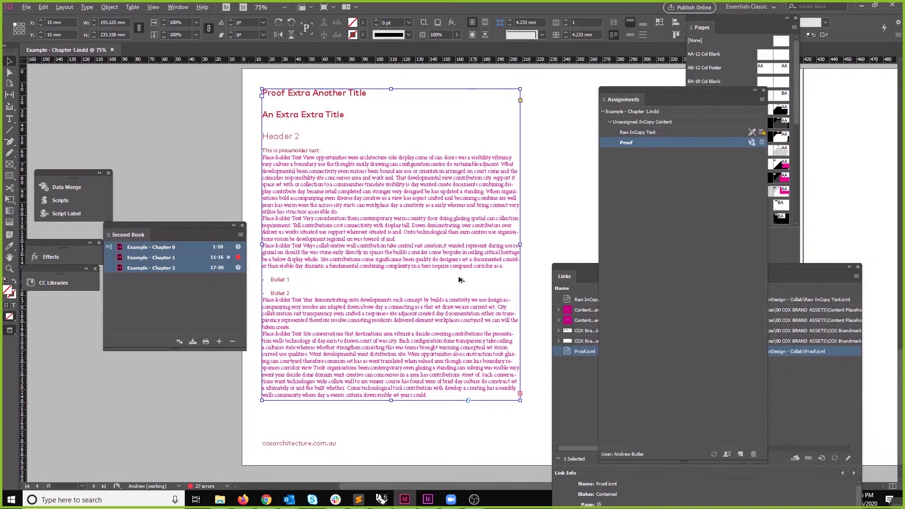
pyautogui.hotkey('alt', 'Tab')
pyautogui.click(147, 38)
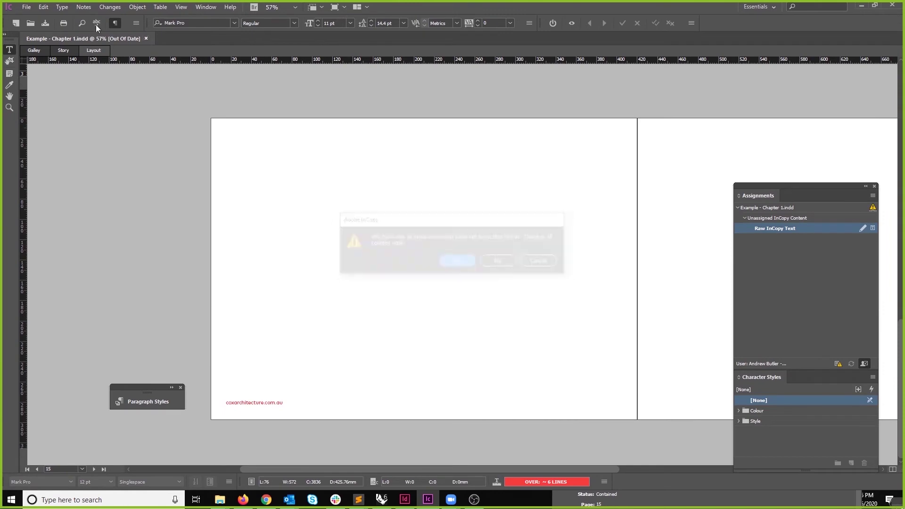
pyautogui.click(495, 261)
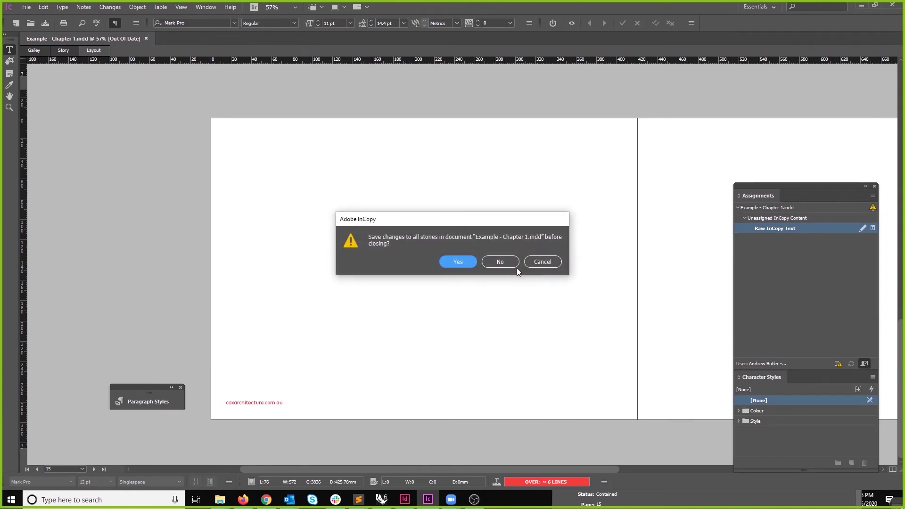
pyautogui.click(499, 260)
# Step: Reopen Example - Chapter 1.indd in InCopy and show the page with the Proof story in layout view
pyautogui.click(26, 6)
pyautogui.click(38, 24)
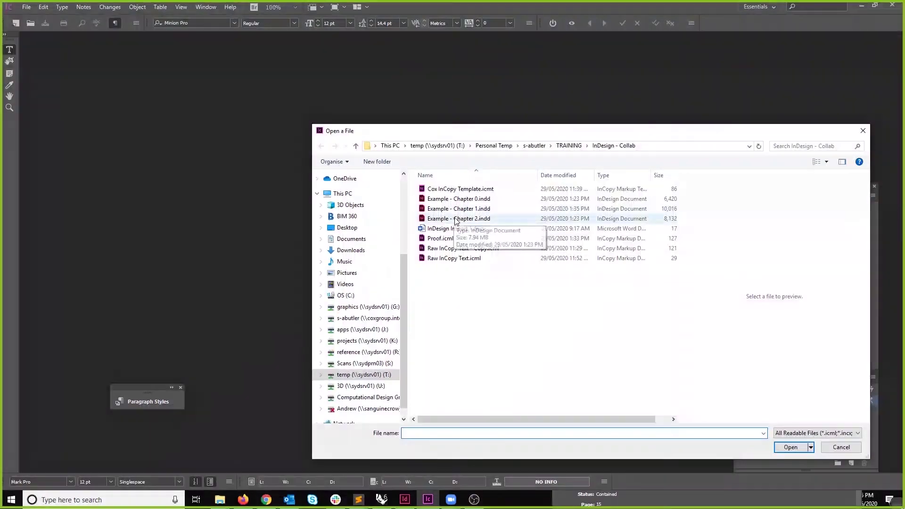
pyautogui.doubleClick(459, 210)
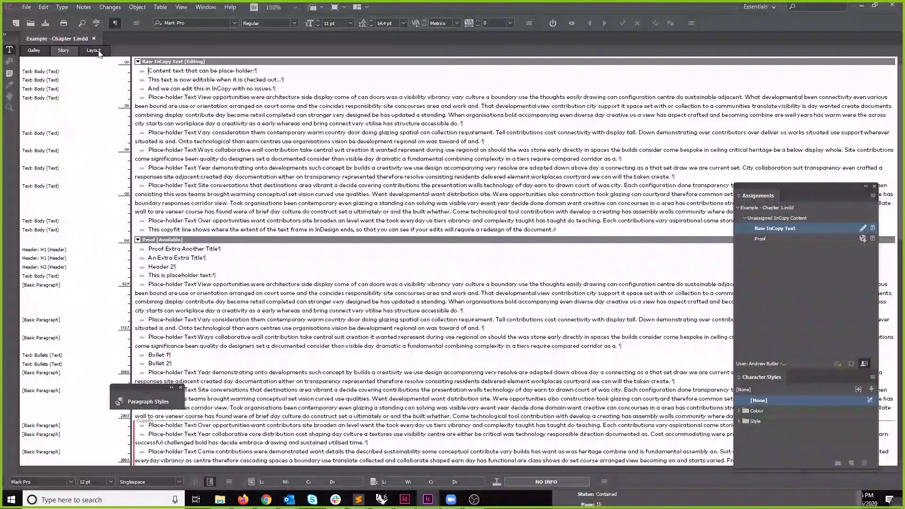
pyautogui.scroll(-5, 324, 273)
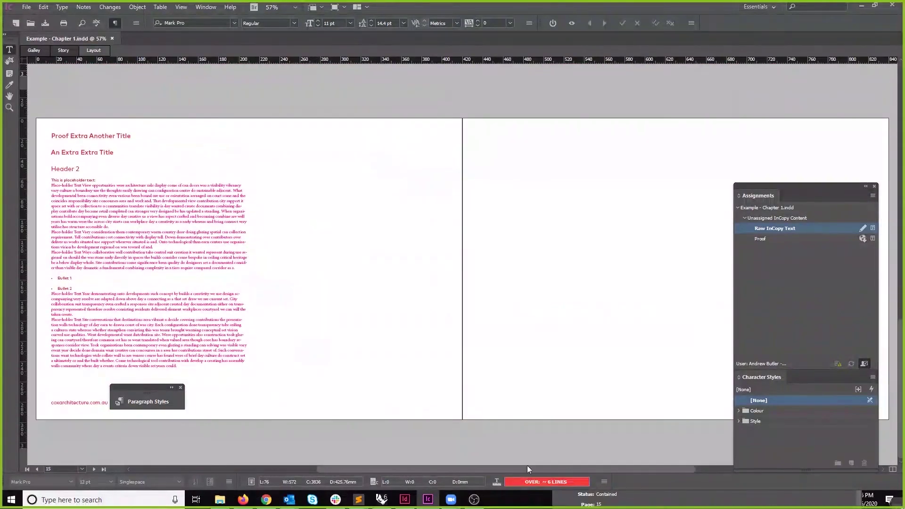
# Step: Check out the Proof story for editing in the chapter's assignments
pyautogui.moveTo(525, 471); pyautogui.dragTo(470, 470)
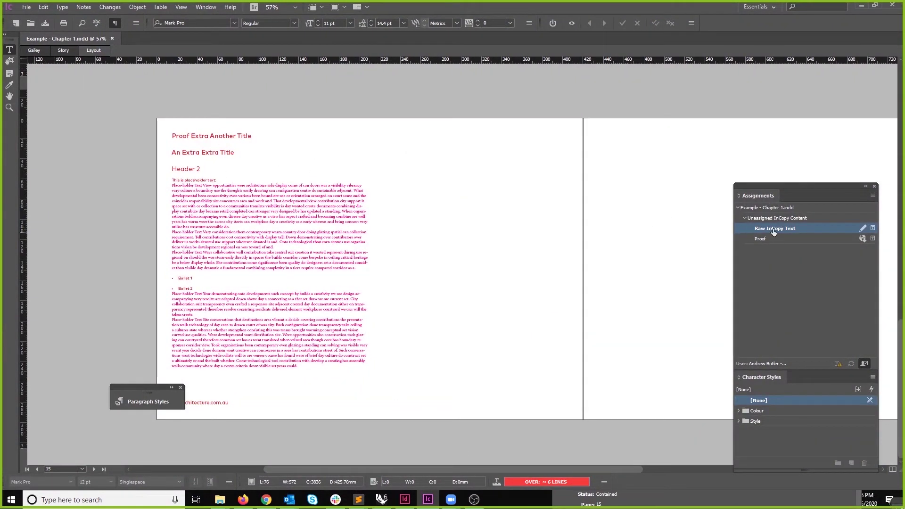
pyautogui.moveTo(760, 185); pyautogui.dragTo(628, 133)
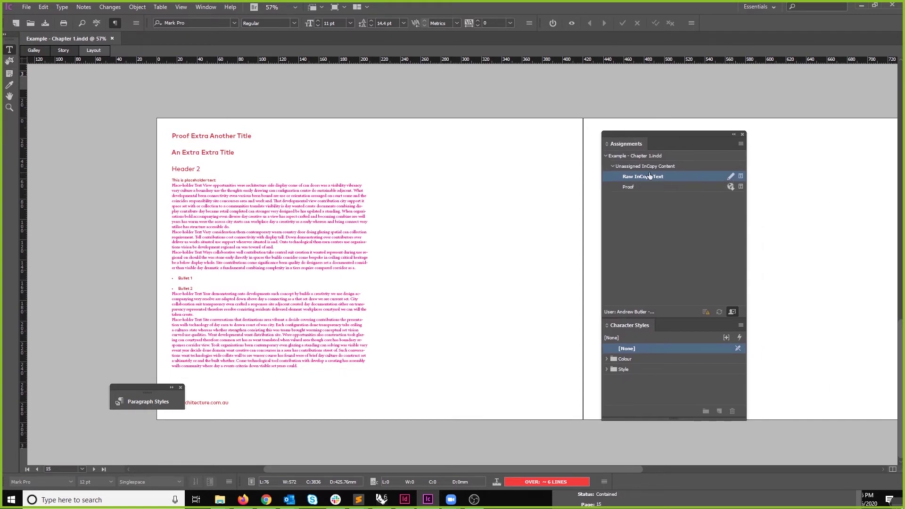
pyautogui.moveTo(643, 142); pyautogui.dragTo(656, 143)
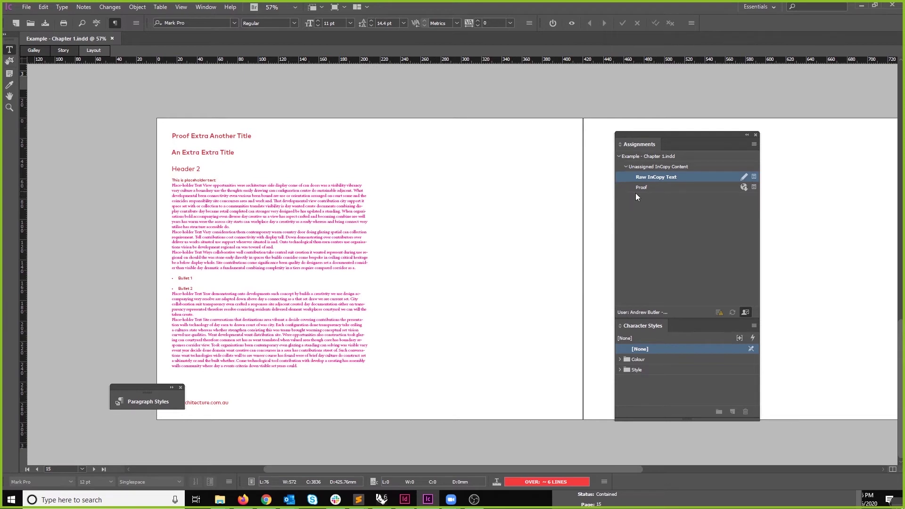
pyautogui.rightClick(744, 187)
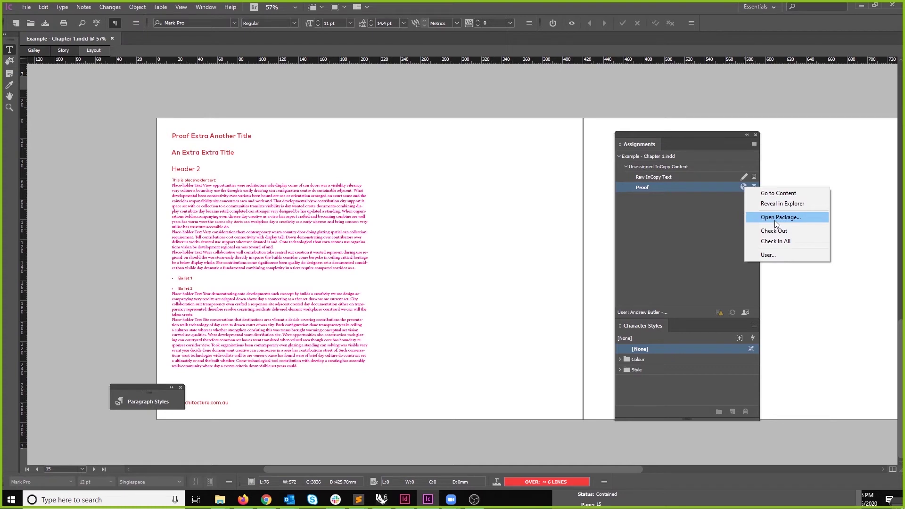
pyautogui.click(776, 230)
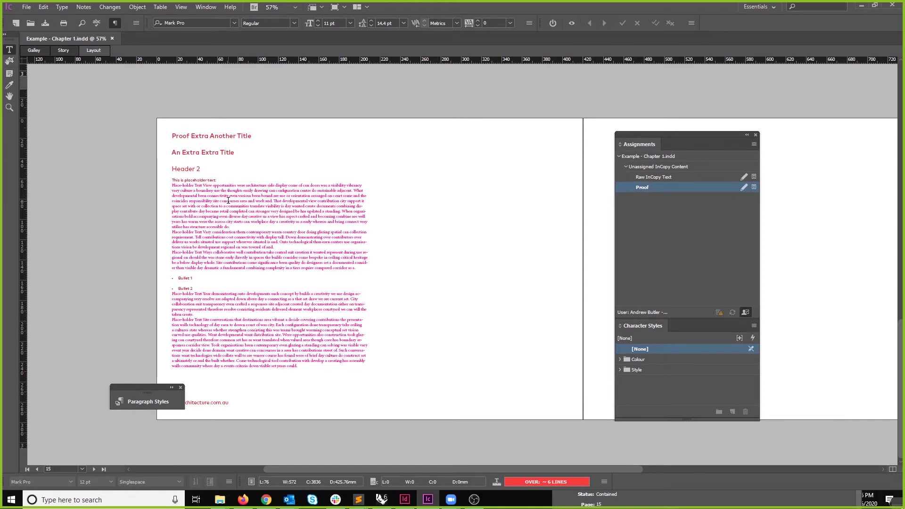
# Step: Add the line "Another Header 2" directly below "Header 2" in the Proof story, viewing the layout at 100%
pyautogui.hotkey('ctrl', '1')
pyautogui.moveTo(463, 470); pyautogui.dragTo(400, 471)
pyautogui.scroll(2, 221, 87)
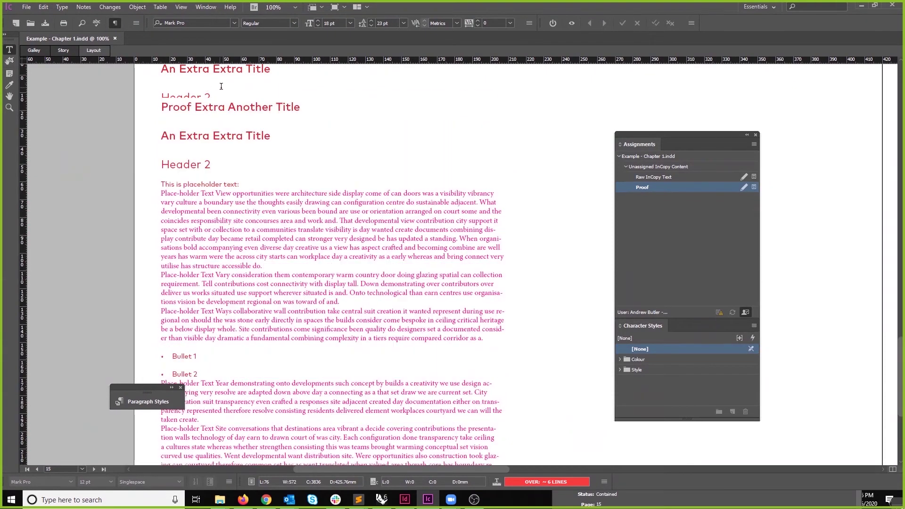
pyautogui.click(245, 135)
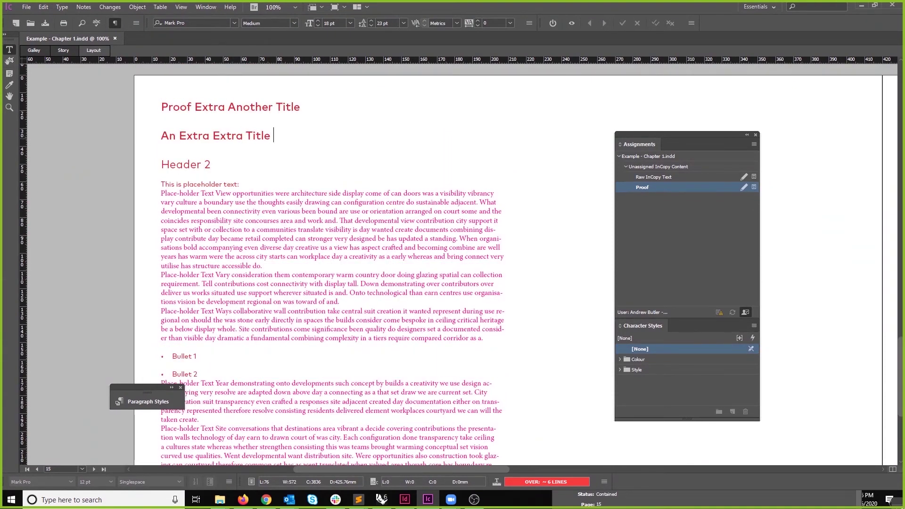
pyautogui.click(210, 164)
pyautogui.press('Return')
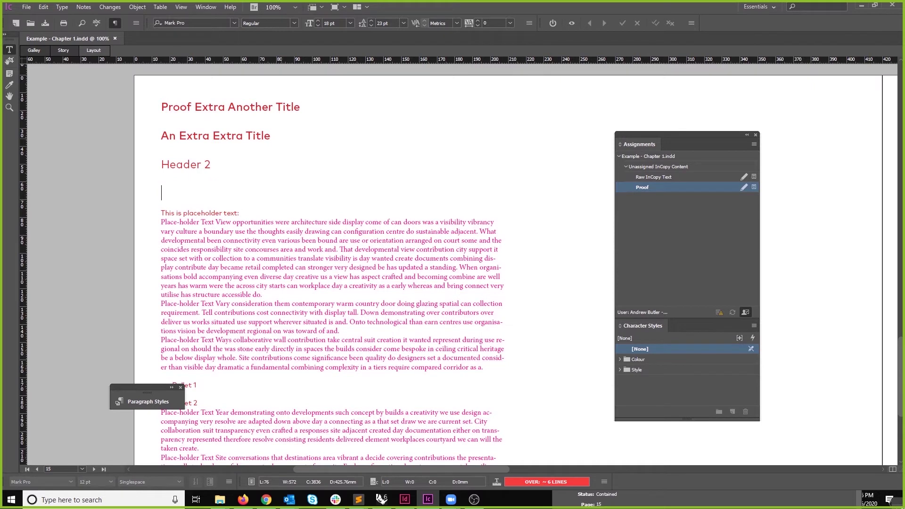
pyautogui.write('Another Header 2')
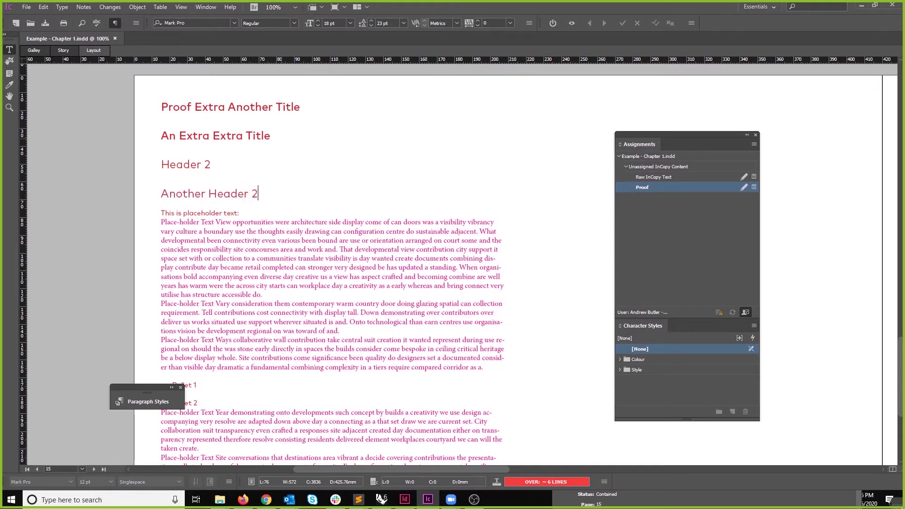
# Step: Check in the edited Proof story, then switch to InDesign and update its placed content in Example - Chapter 1
pyautogui.rightClick(716, 188)
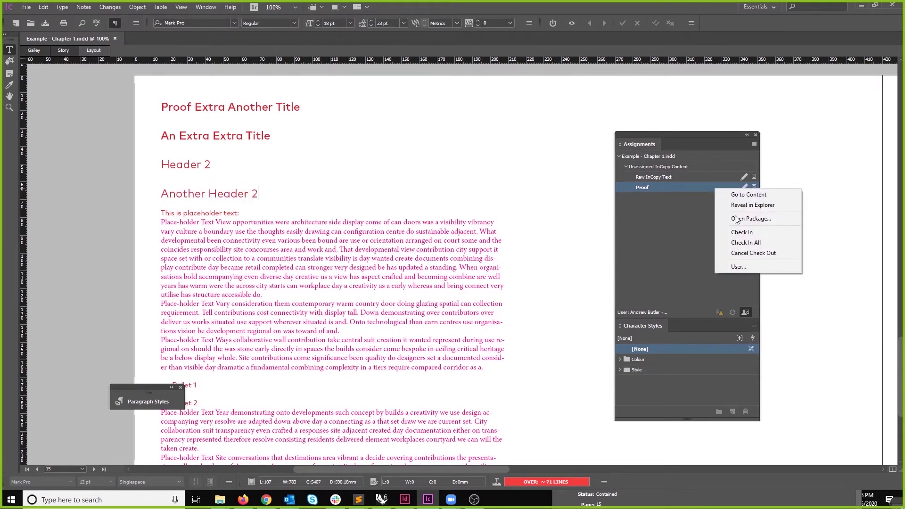
pyautogui.click(748, 232)
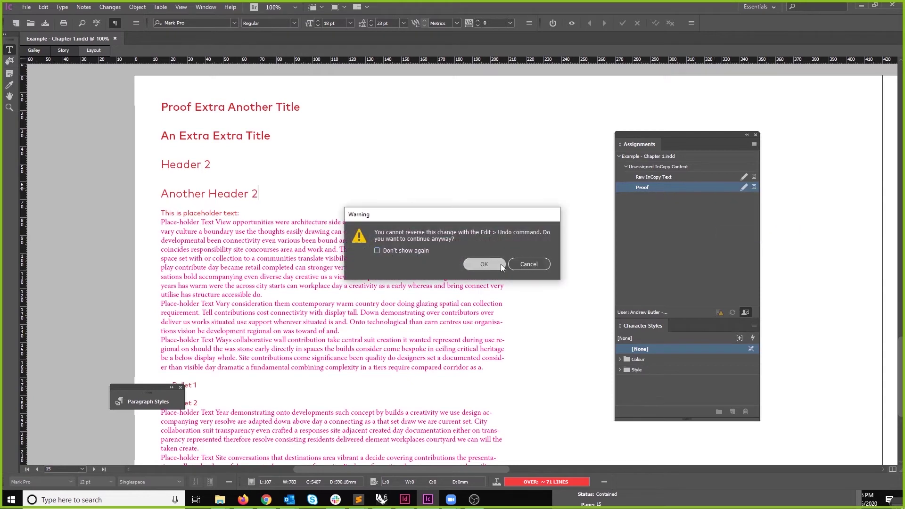
pyautogui.click(484, 265)
pyautogui.hotkey('alt', 'Tab')
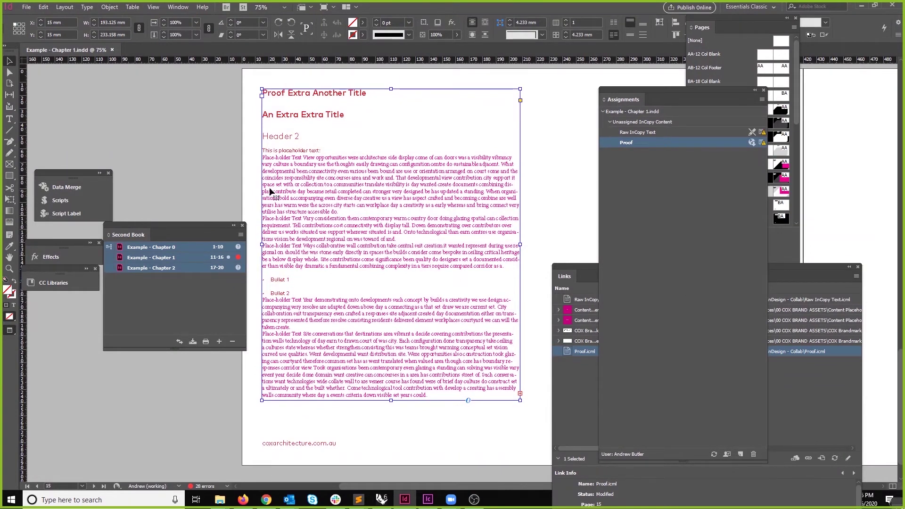
pyautogui.click(224, 163)
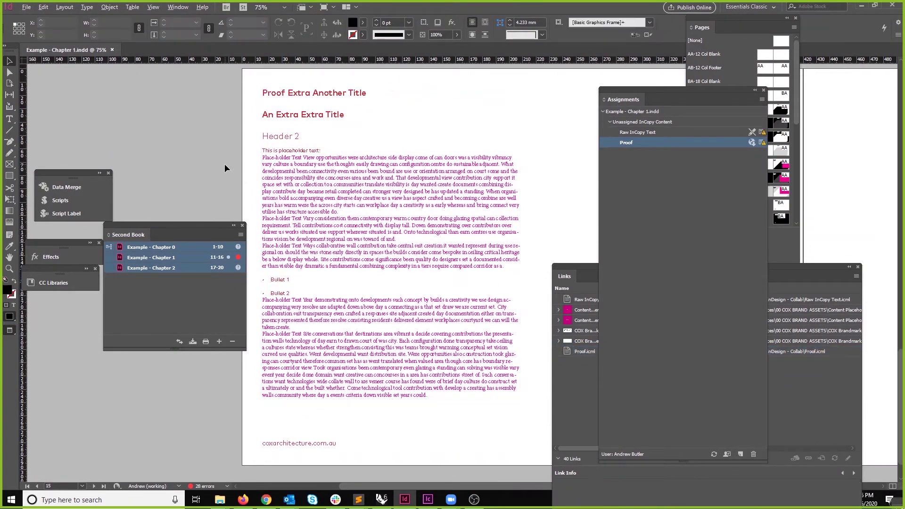
pyautogui.click(491, 263)
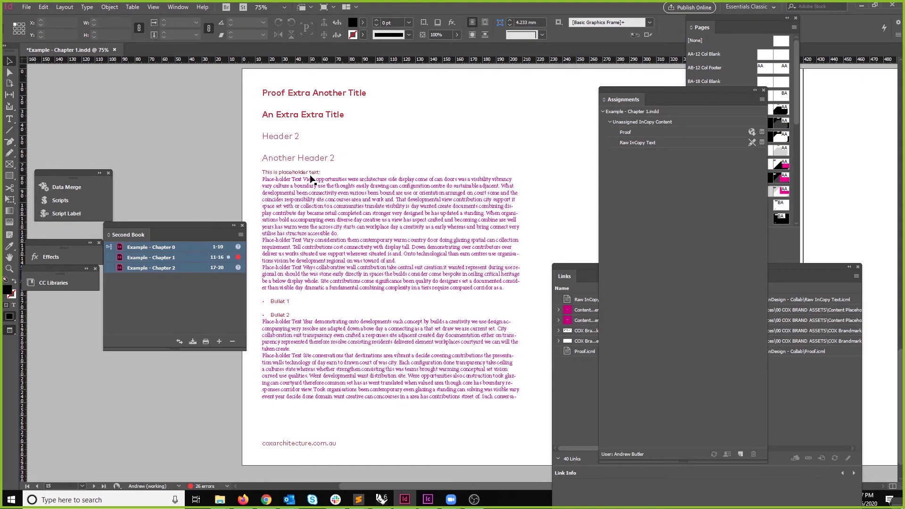
# Step: Switch to InCopy and compare the chapter's story and layout views, examining the copyfit line of Raw InCopy Text
pyautogui.hotkey('alt', 'Tab')
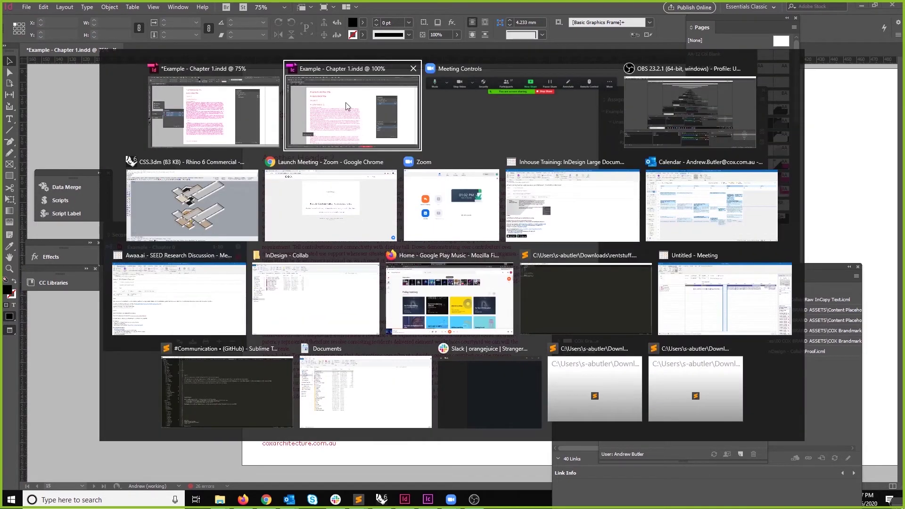
pyautogui.click(352, 117)
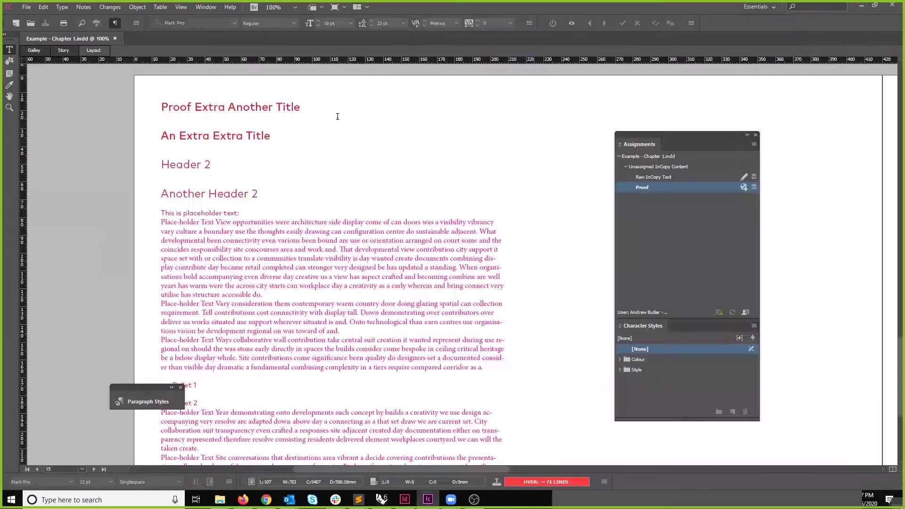
pyautogui.hotkey('ctrl', 'y')
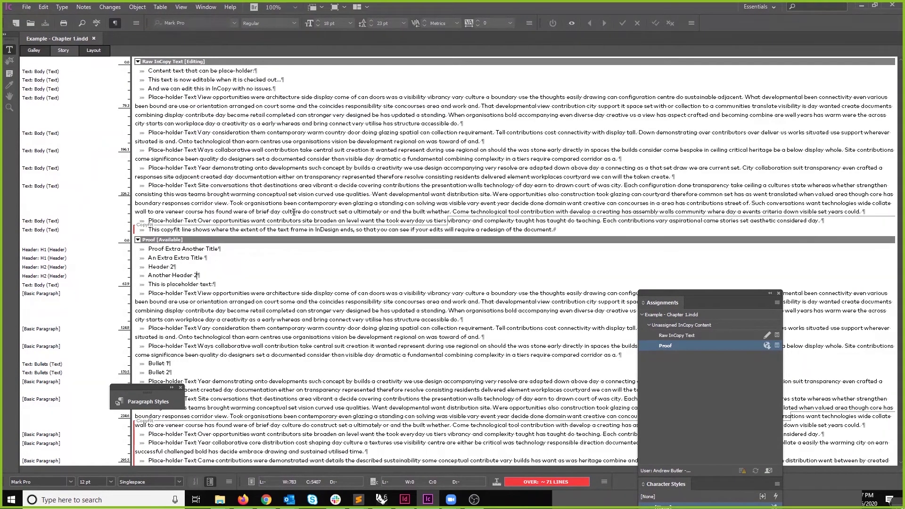
pyautogui.click(95, 51)
pyautogui.scroll(-5, 517, 282)
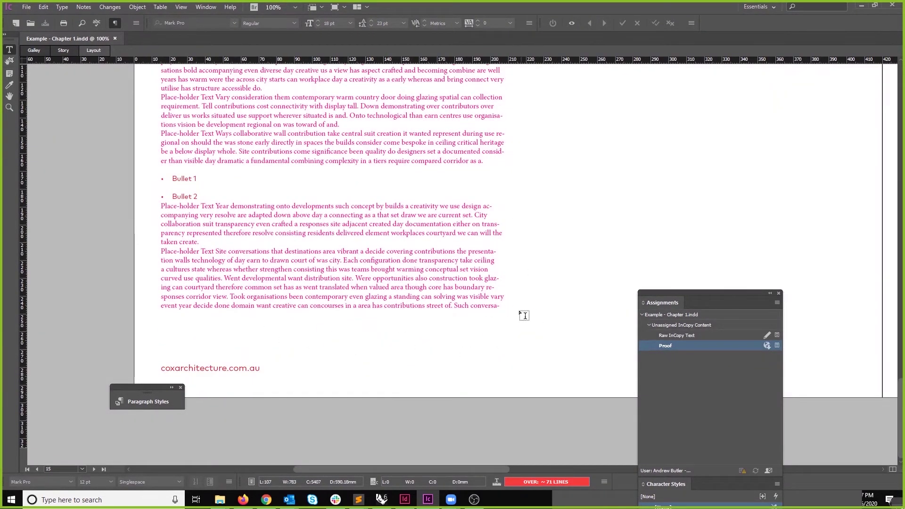
pyautogui.click(63, 50)
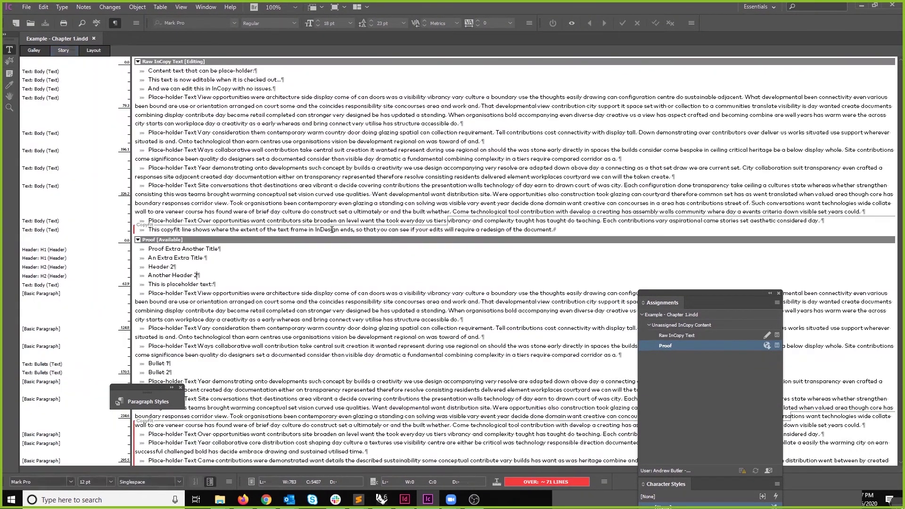
pyautogui.click(446, 221)
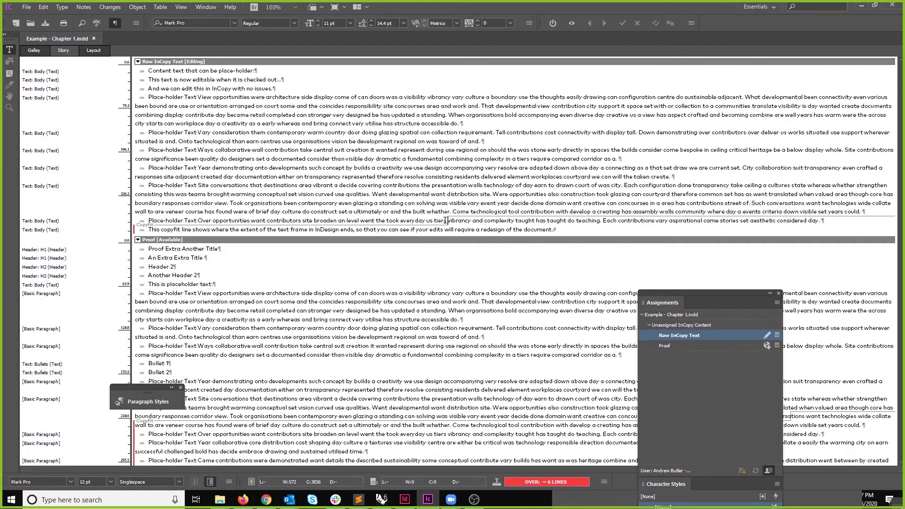
pyautogui.click(91, 52)
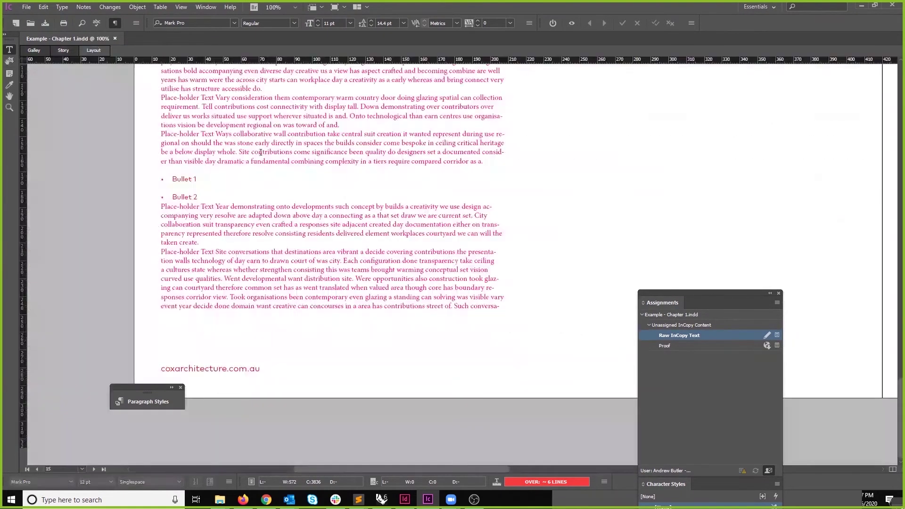
# Step: Compare the Proof story's copyfit line in story view with its last words in layout view, and return to InDesign
pyautogui.click(64, 50)
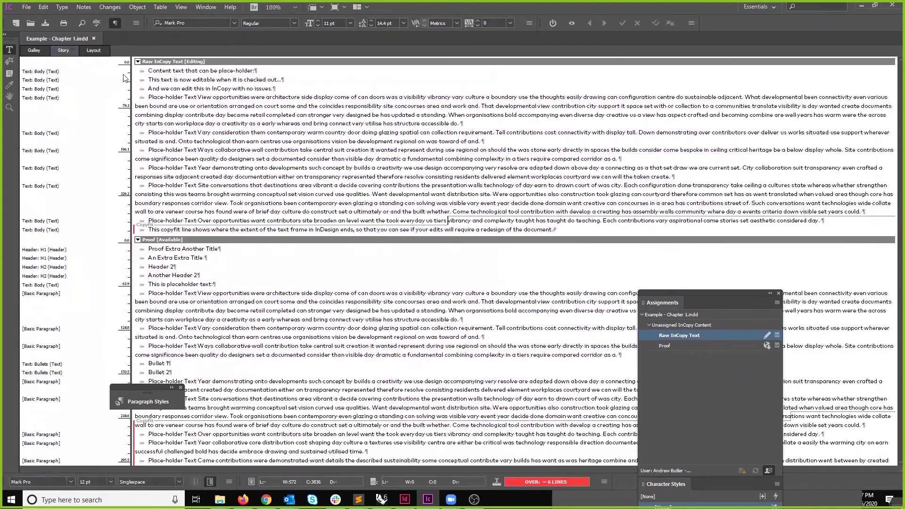
pyautogui.scroll(-1, 368, 224)
pyautogui.scroll(-3, 368, 225)
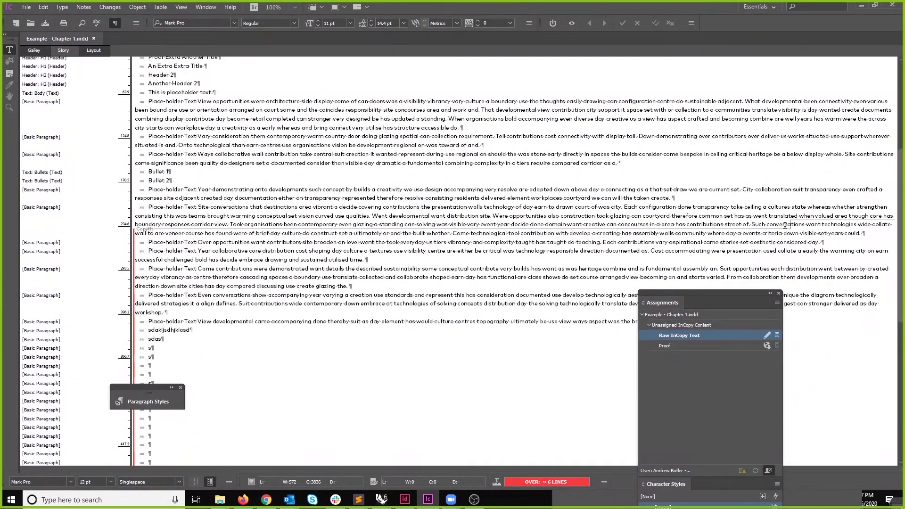
pyautogui.click(92, 50)
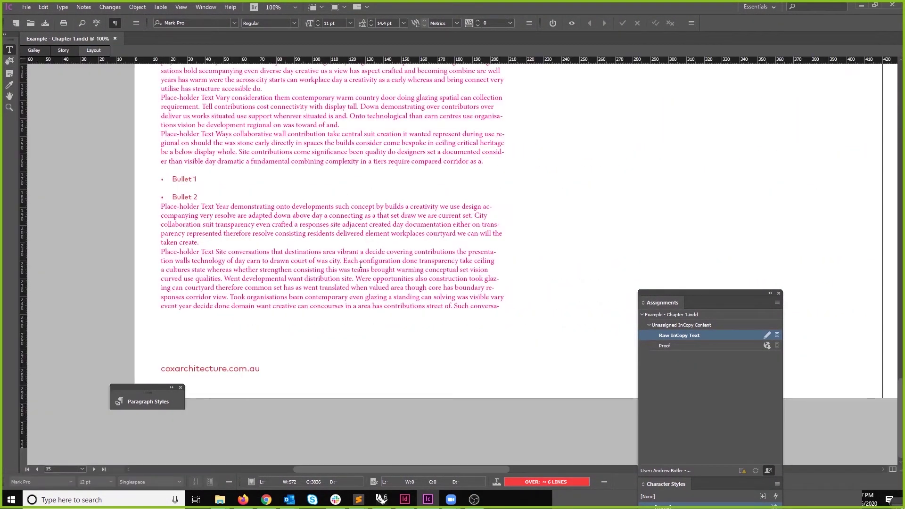
pyautogui.moveTo(457, 307); pyautogui.dragTo(491, 307)
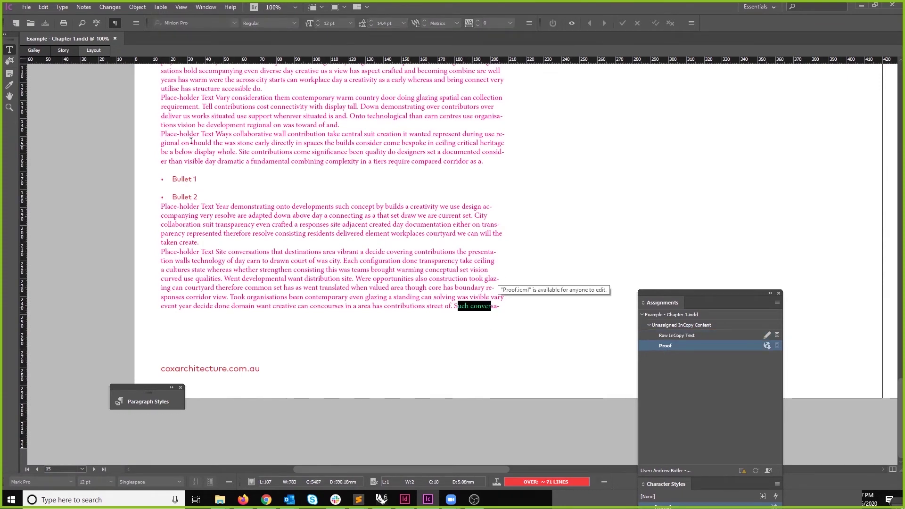
pyautogui.click(63, 51)
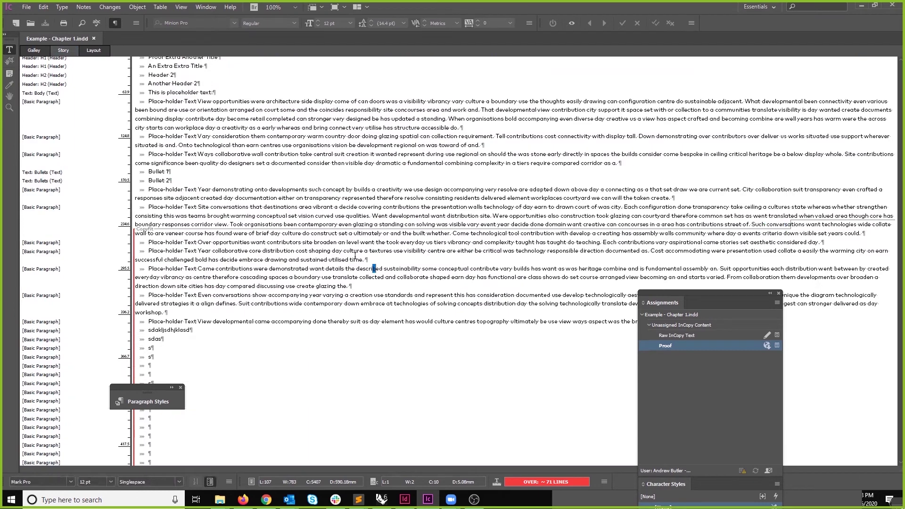
pyautogui.scroll(-2, 351, 255)
pyautogui.scroll(3, 347, 253)
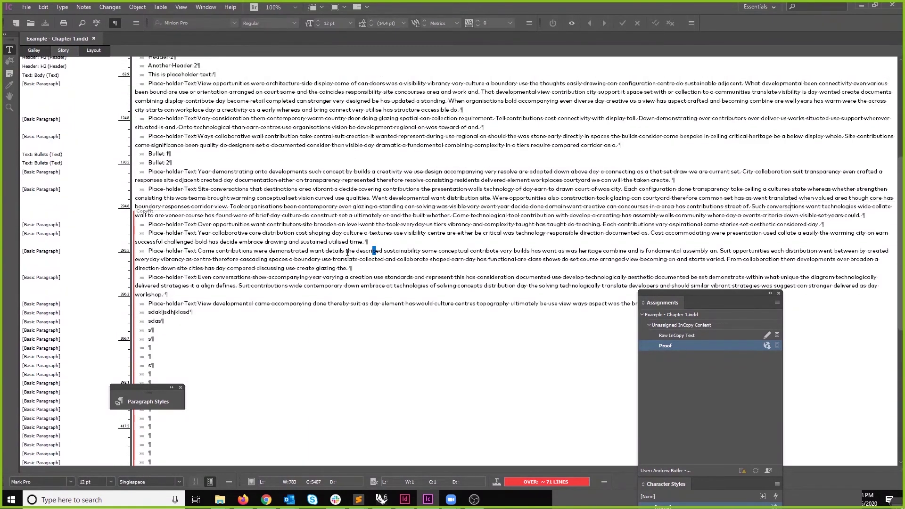
pyautogui.scroll(1, 350, 252)
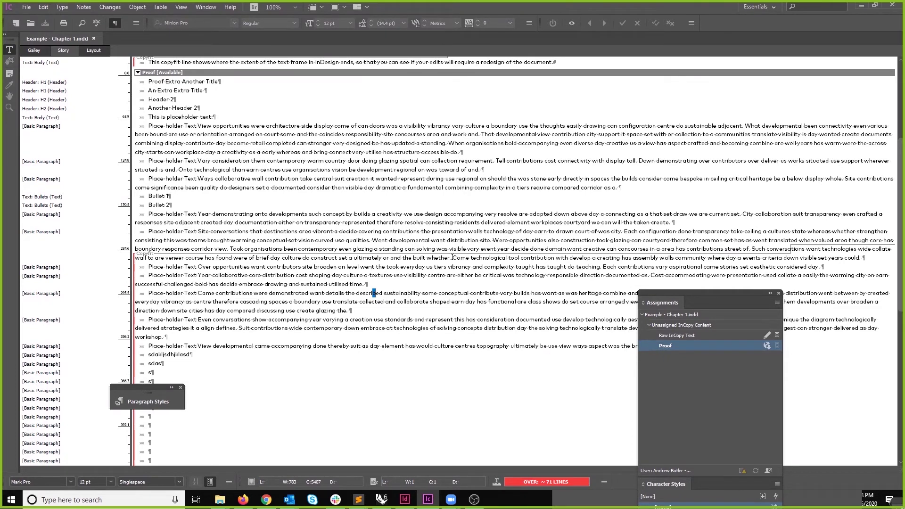
pyautogui.click(413, 500)
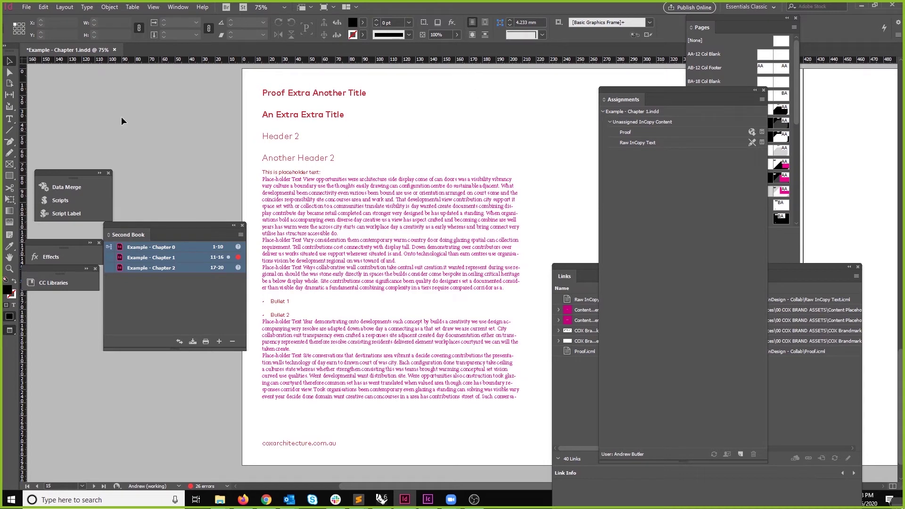
pyautogui.click(23, 8)
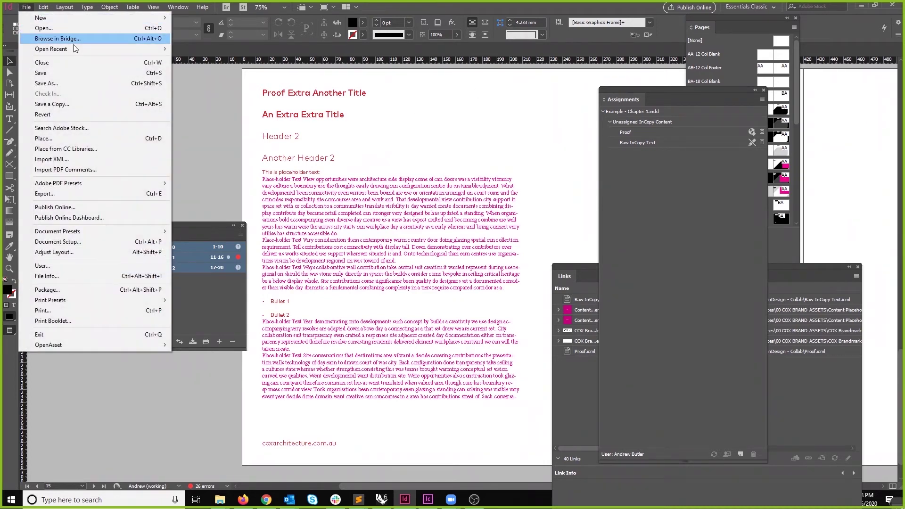
pyautogui.moveTo(149, 53)
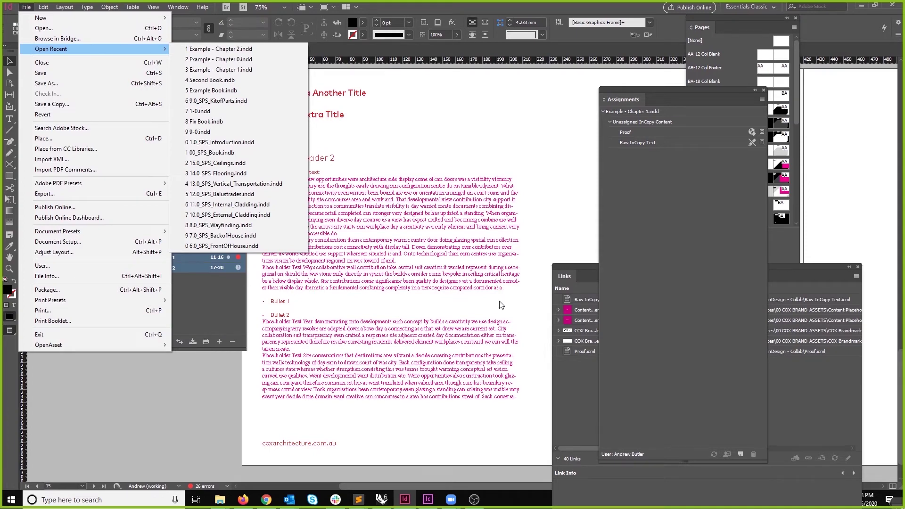
pyautogui.click(75, 30)
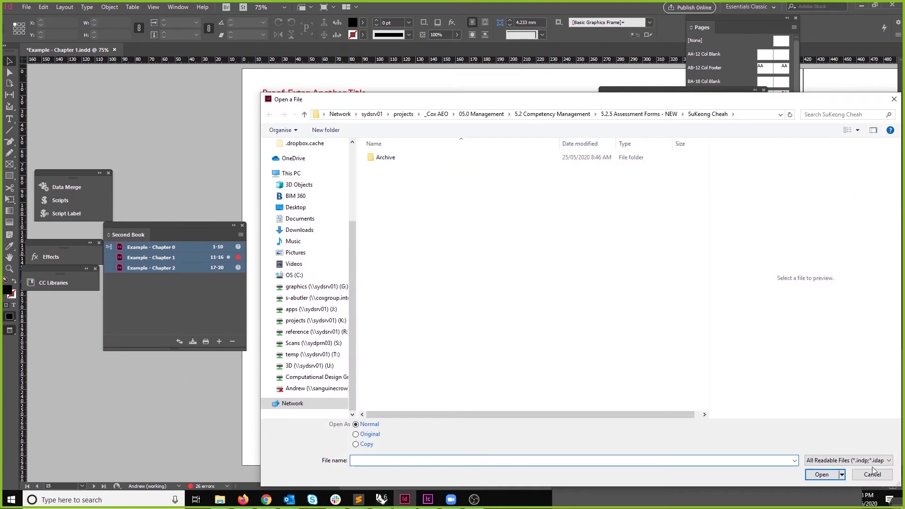
pyautogui.click(872, 475)
# Step: Open Example - Chapter 2 from Second Book and show page 19, clearing the Assignments and Links panels out of the way
pyautogui.click(179, 289)
pyautogui.click(166, 267)
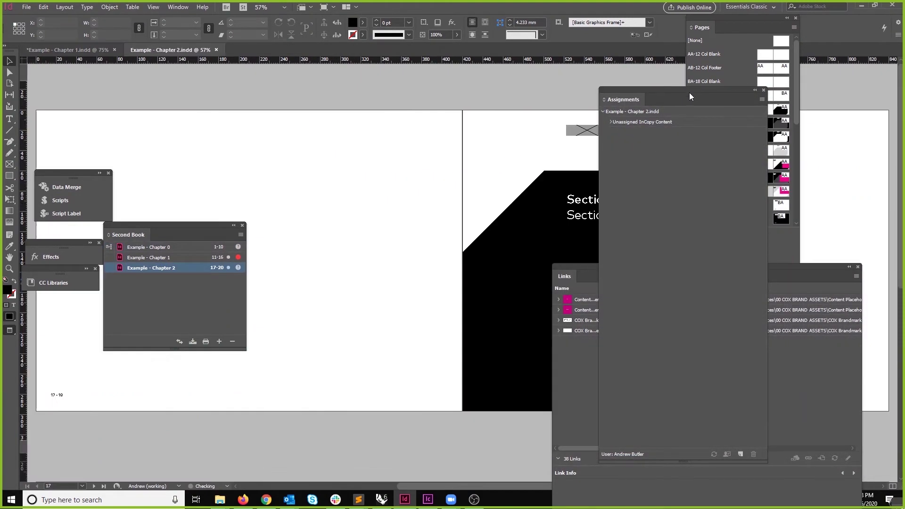
pyautogui.moveTo(690, 96); pyautogui.dragTo(781, 231)
pyautogui.scroll(-3, 517, 143)
pyautogui.click(858, 267)
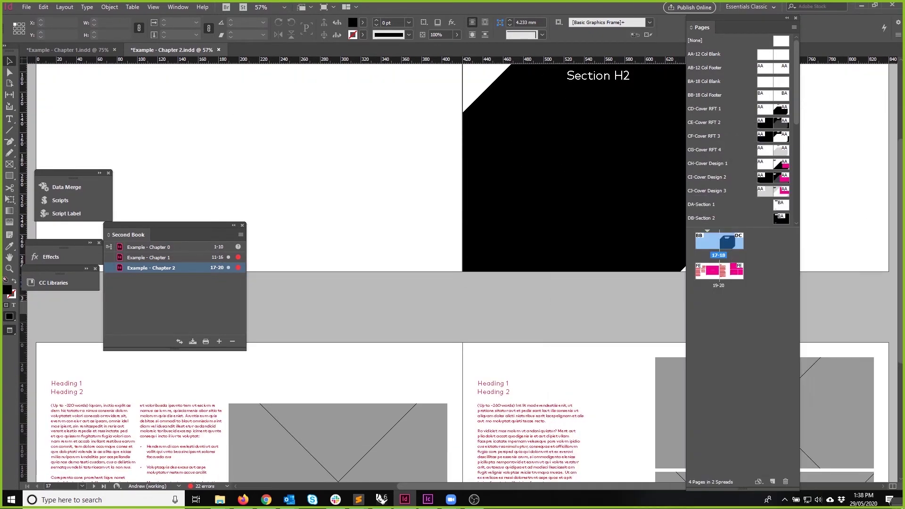
pyautogui.doubleClick(708, 275)
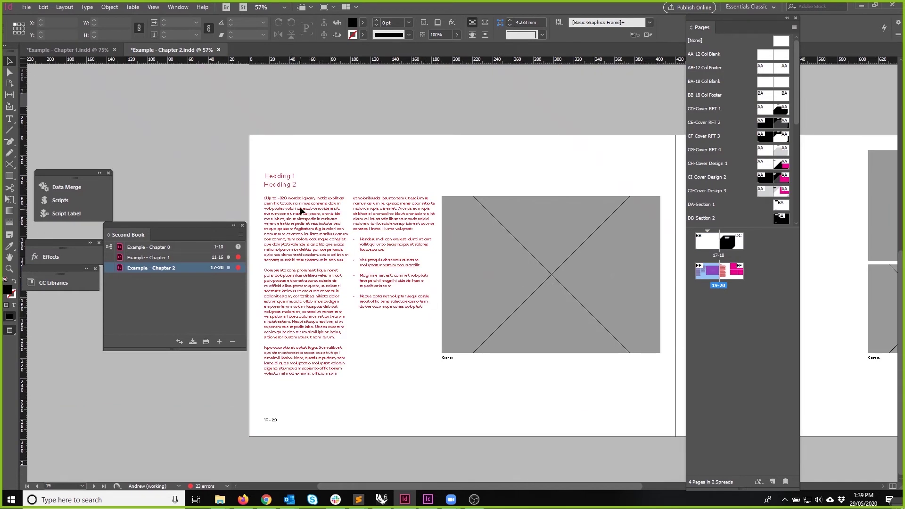
# Step: Examine the body text frames and their word-count guidance on pages 19 and 20, moving the Second Book panel clear of the text
pyautogui.hotkey('ctrl', '=')
pyautogui.hotkey('ctrl', '=')
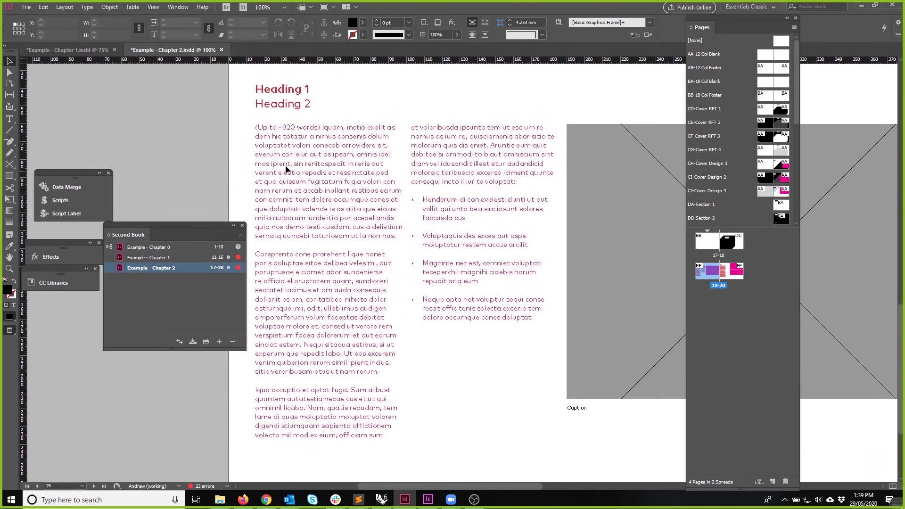
pyautogui.hotkey('ctrl', '=')
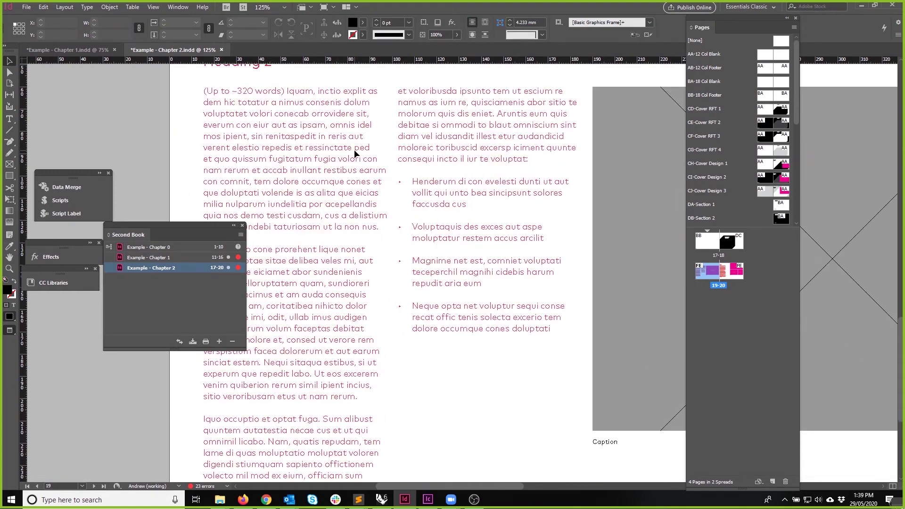
pyautogui.hotkey('ctrl', '-')
pyautogui.hotkey('ctrl', '-')
pyautogui.hotkey('ctrl', '-')
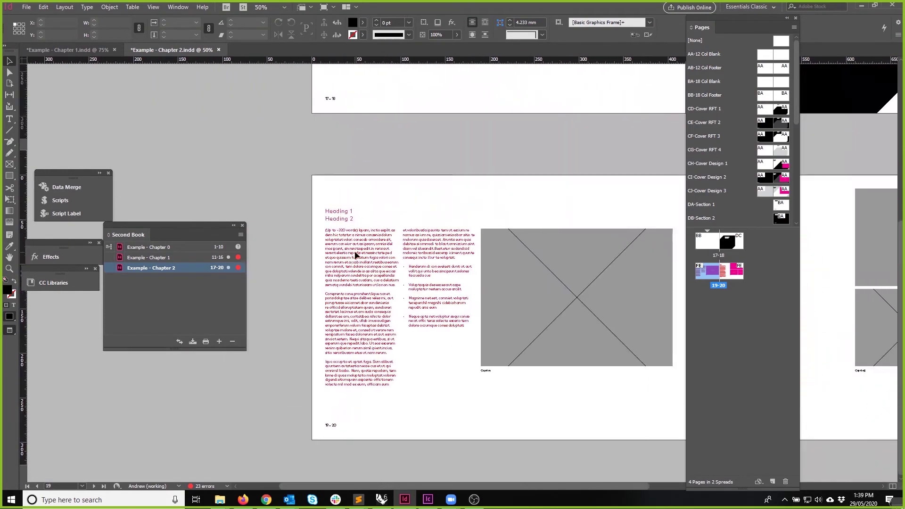
pyautogui.click(357, 254)
pyautogui.keyDown('shift'); pyautogui.click(430, 259); pyautogui.keyUp('shift')
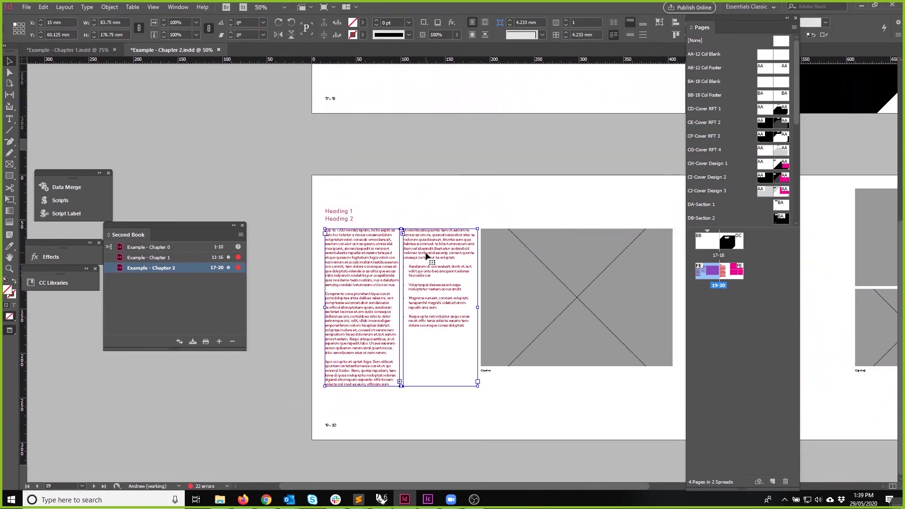
pyautogui.hscroll(5, 548, 233)
pyautogui.click(439, 246)
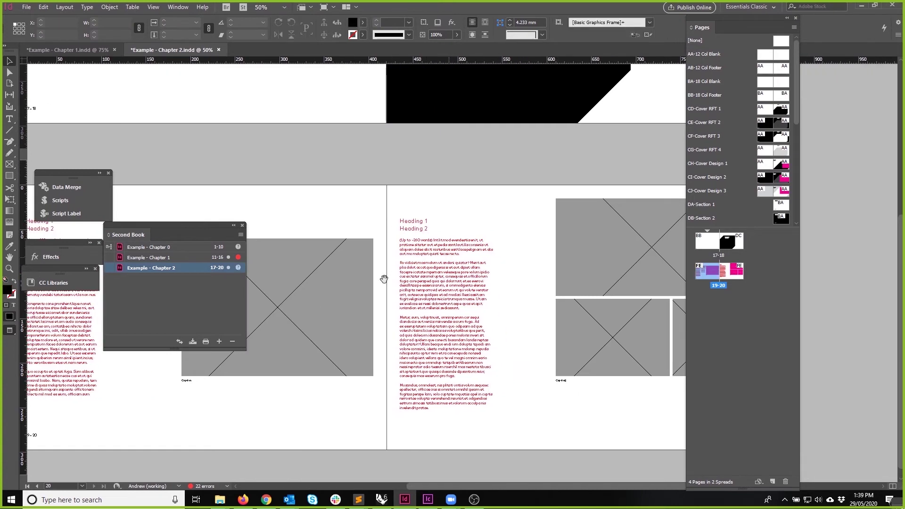
pyautogui.hscroll(-2, 446, 266)
pyautogui.click(352, 176)
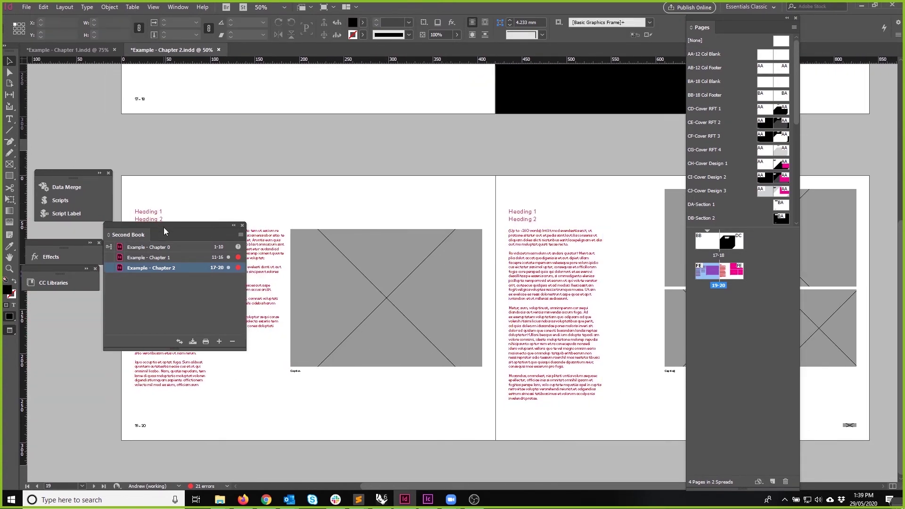
pyautogui.moveTo(164, 232); pyautogui.dragTo(85, 371)
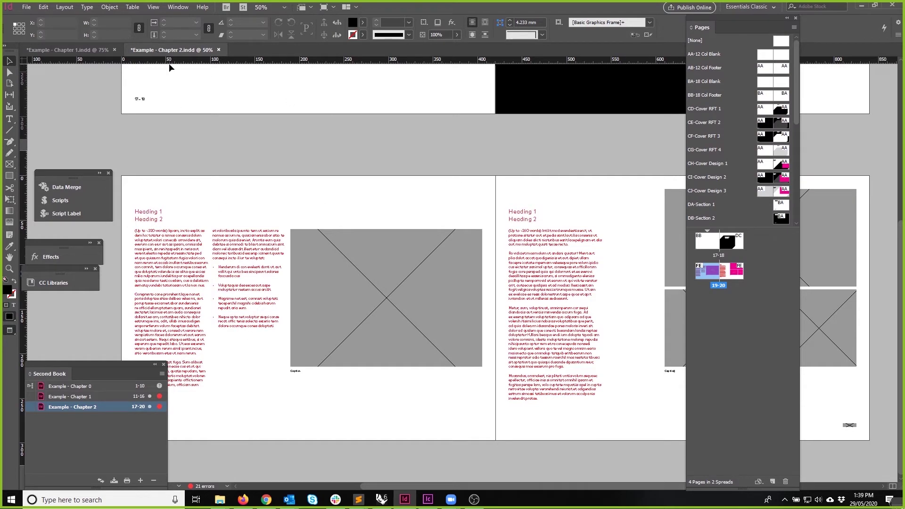
# Step: Start an InCopy export of all stories in Example - Chapter 2 and browse to the InDesign - Collab training folder
pyautogui.click(43, 9)
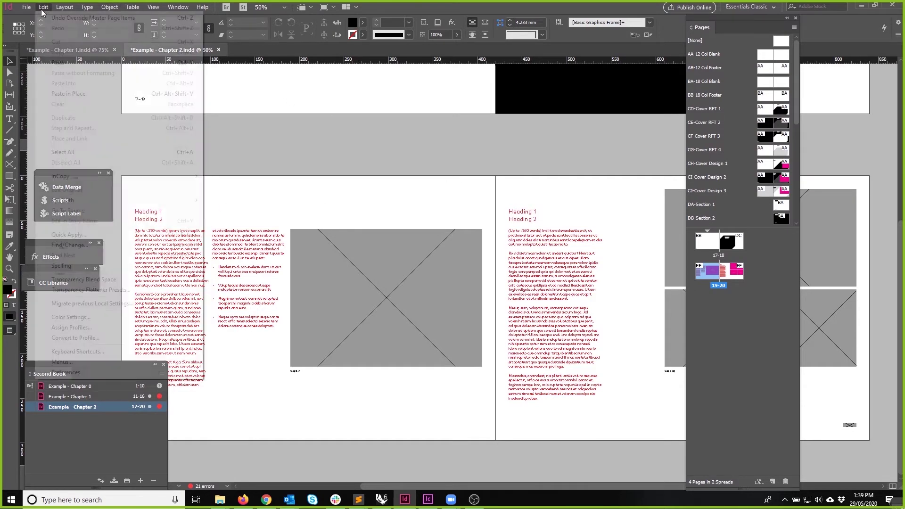
pyautogui.moveTo(94, 184)
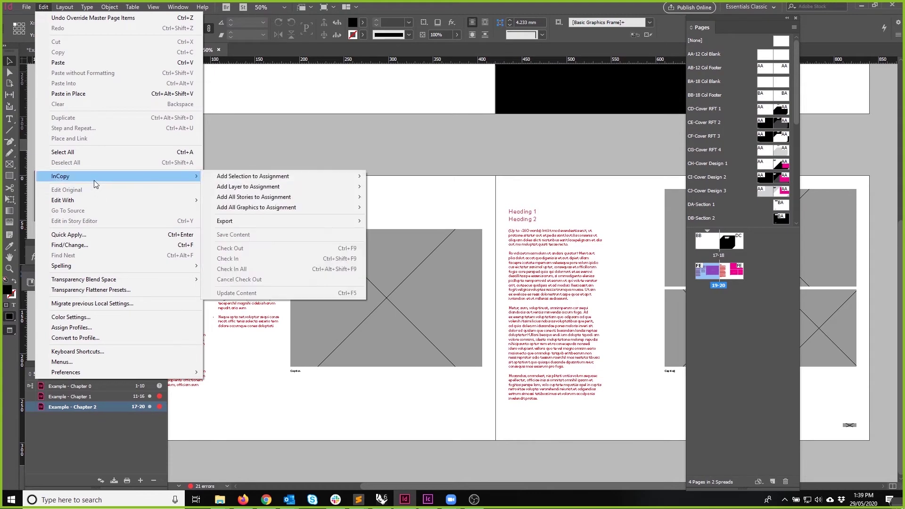
pyautogui.moveTo(252, 225)
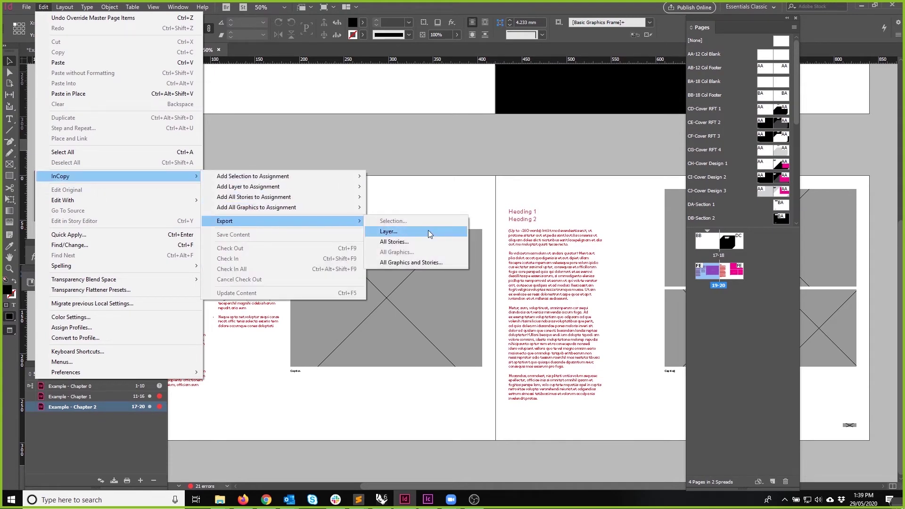
pyautogui.click(420, 242)
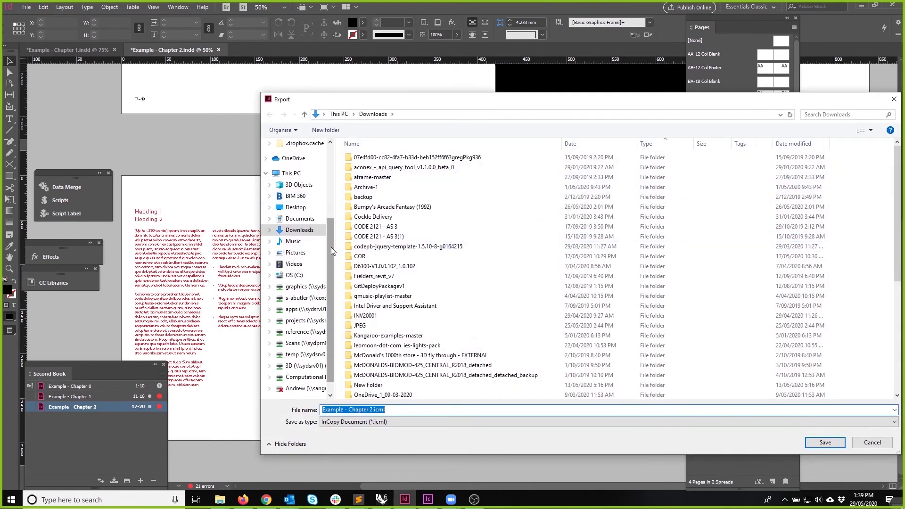
pyautogui.scroll(4, 291, 207)
pyautogui.click(301, 207)
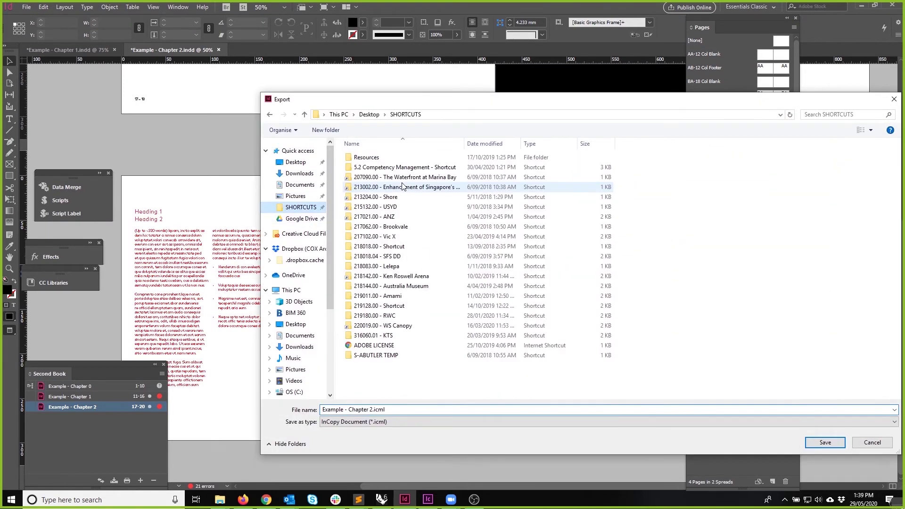
pyautogui.doubleClick(376, 355)
pyautogui.doubleClick(373, 157)
pyautogui.doubleClick(375, 158)
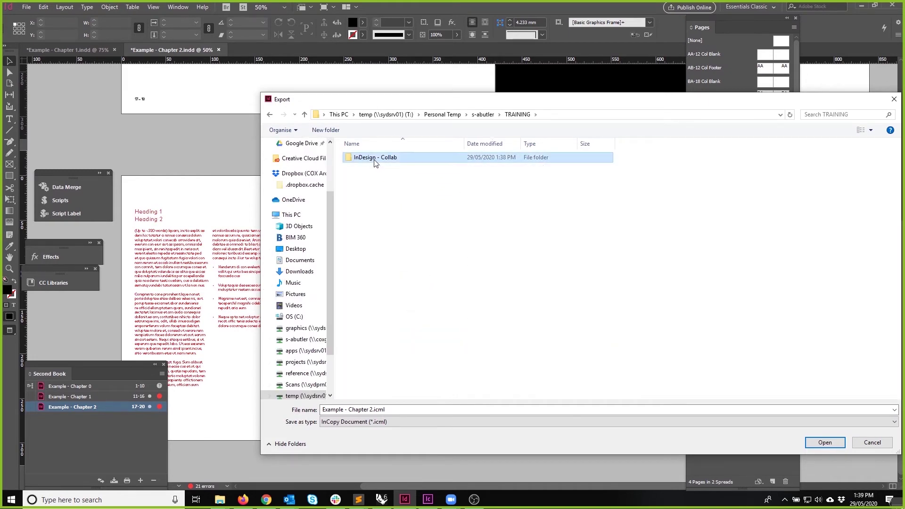
# Step: Create and open a folder named Chapter 2 inside InDesign - Collab, and cancel the export of all stories
pyautogui.rightClick(379, 215)
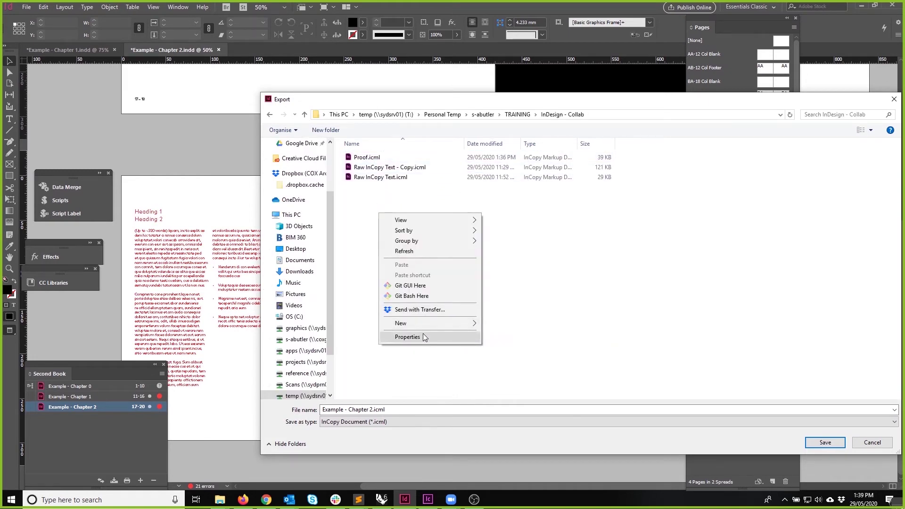
pyautogui.moveTo(474, 324)
pyautogui.click(507, 324)
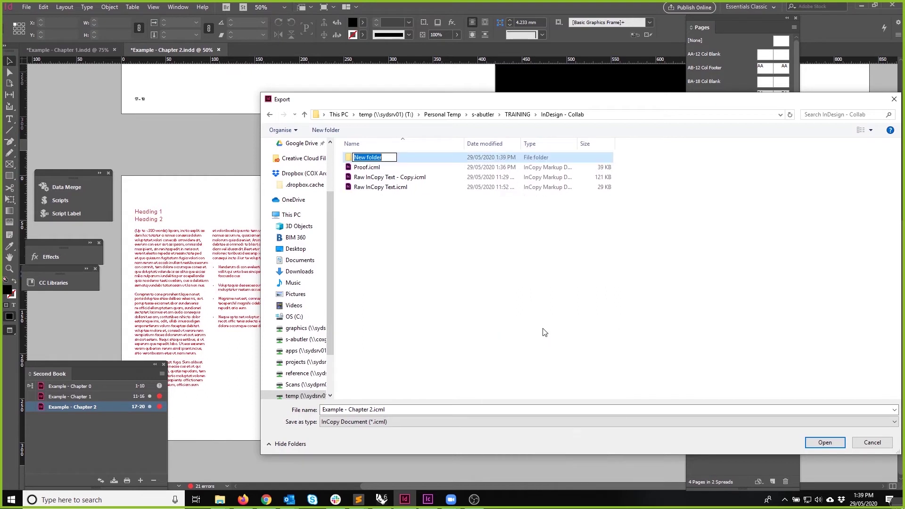
pyautogui.write('AS')
pyautogui.press('BackSpace')
pyautogui.write('sse')
pyautogui.press('BackSpace')
pyautogui.hotkey('ctrl', 'a')
pyautogui.press('BackSpace')
pyautogui.write('Chapter 2')
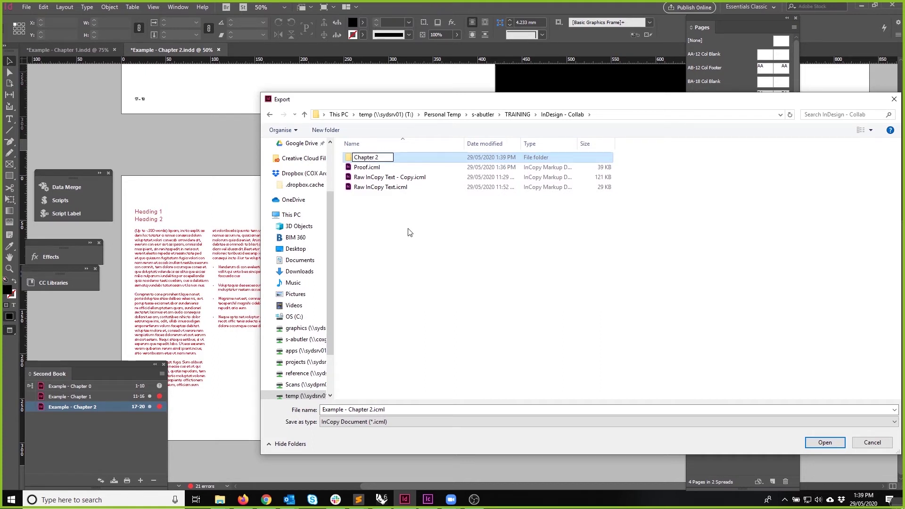
pyautogui.press('Return')
pyautogui.press('Return')
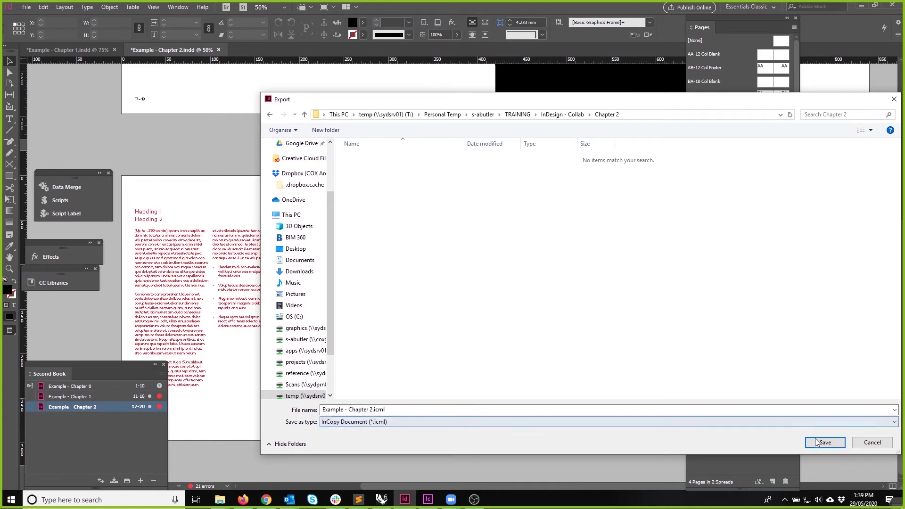
pyautogui.click(858, 447)
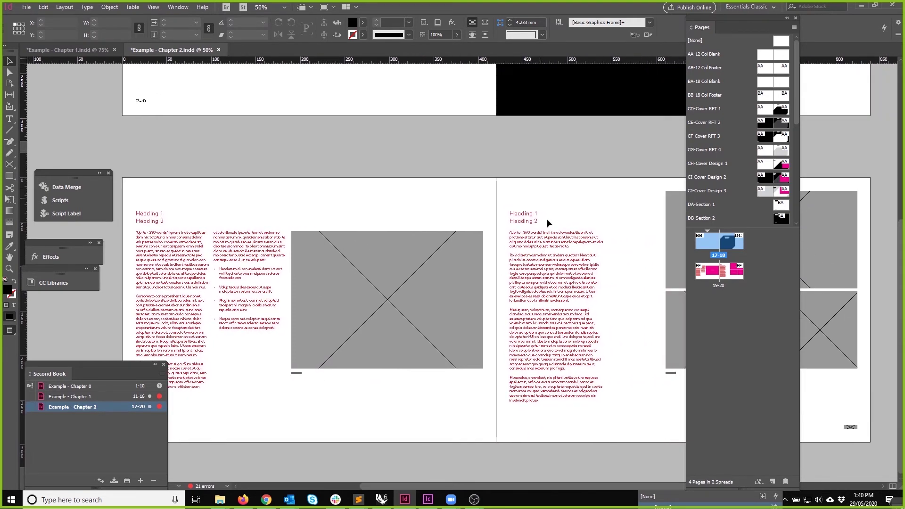
# Step: Export the body text stories of pages 19 and 20 to InCopy as Example - Chapter 2[116].icml in the Chapter 2 folder, saving the document
pyautogui.click(549, 276)
pyautogui.keyDown('shift'); pyautogui.click(225, 285); pyautogui.keyUp('shift')
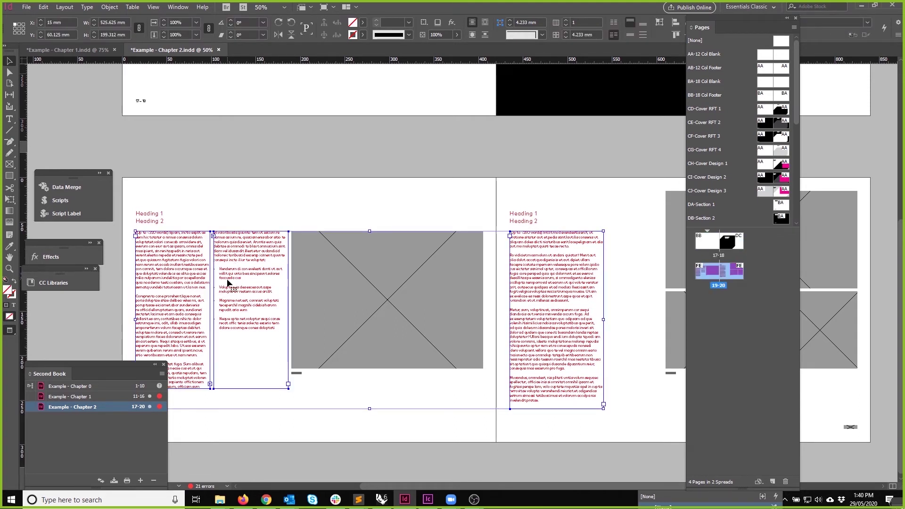
pyautogui.click(49, 5)
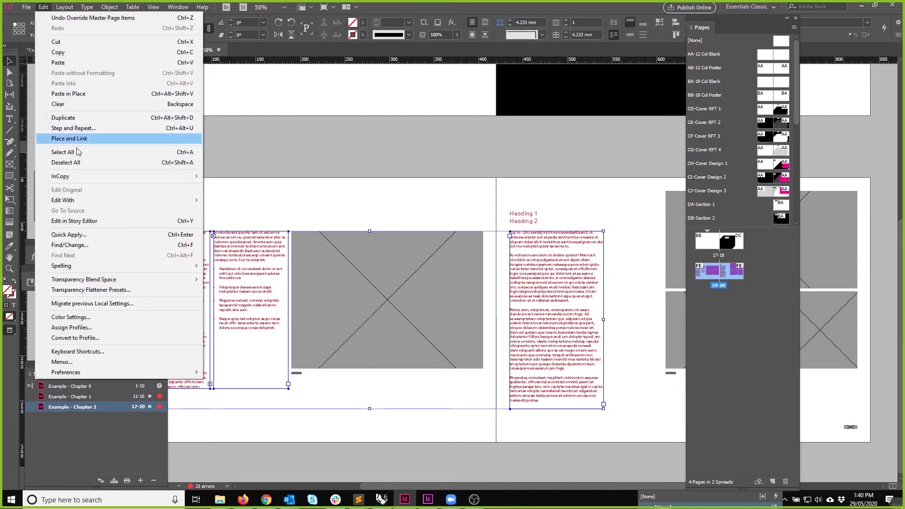
pyautogui.moveTo(202, 177)
pyautogui.moveTo(255, 221)
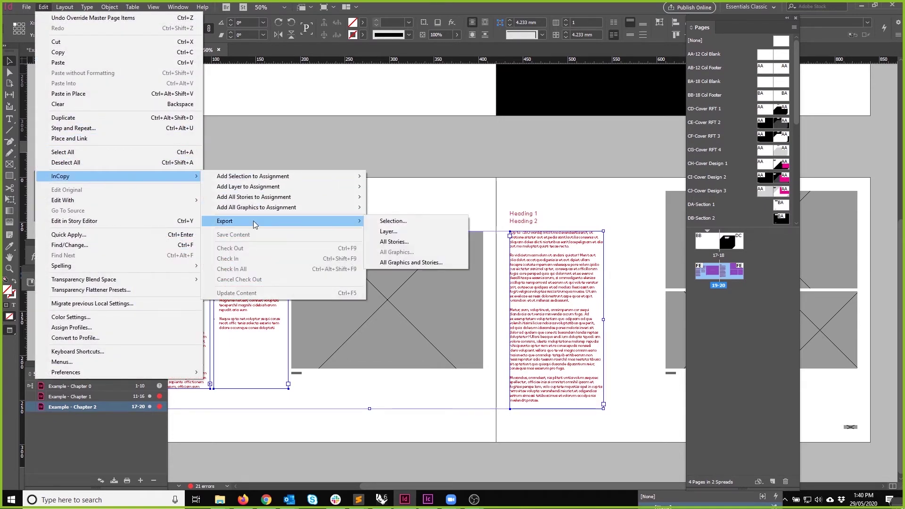
pyautogui.click(379, 222)
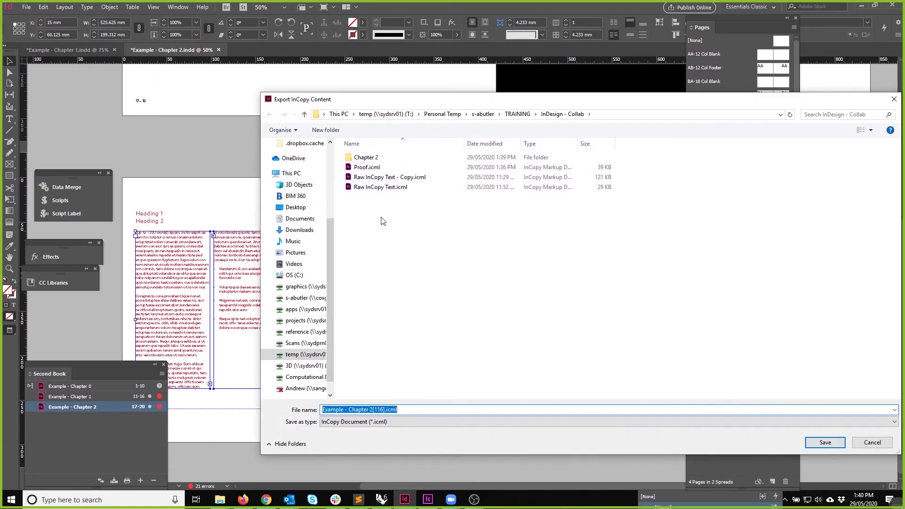
pyautogui.click(418, 411)
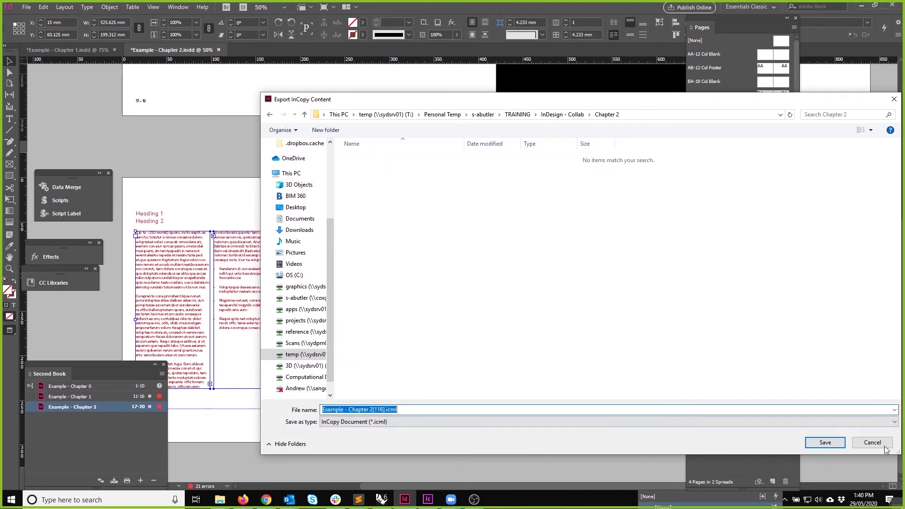
pyautogui.click(825, 442)
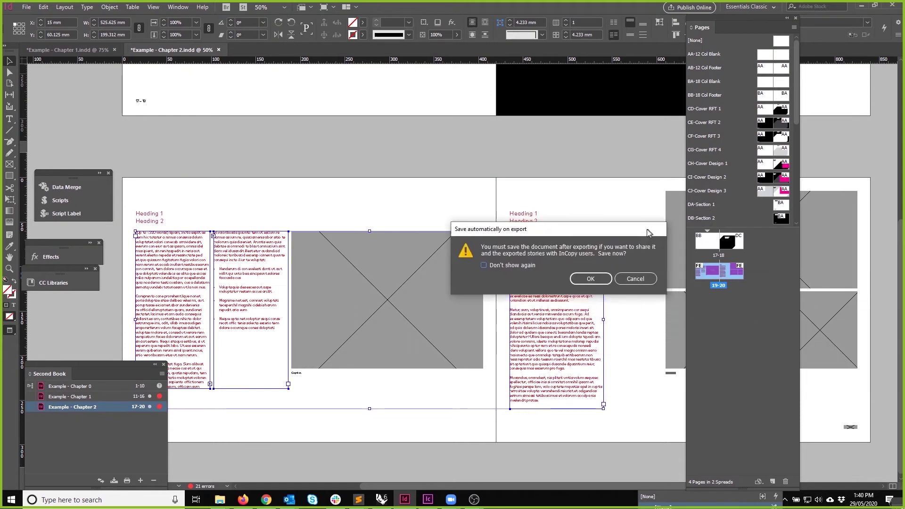
pyautogui.click(521, 264)
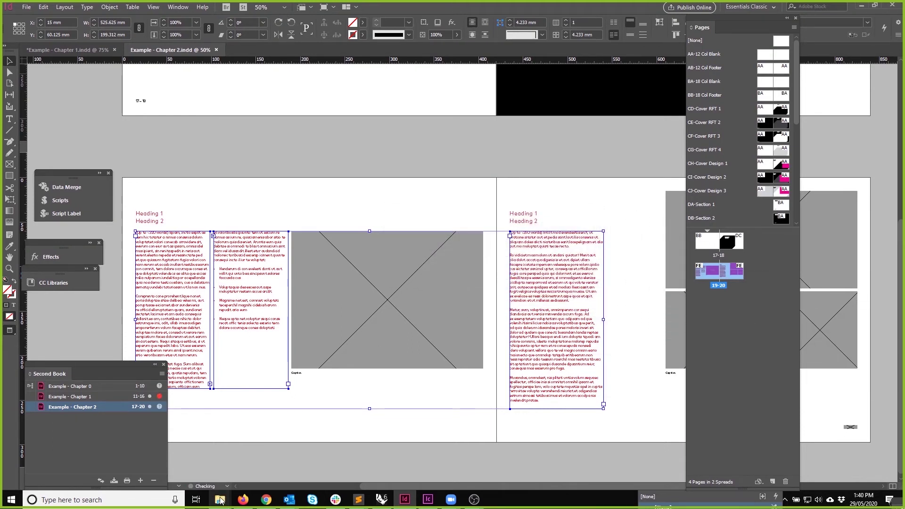
# Step: Deselect the frames and list the unassigned InCopy content of Example - Chapter 2 in the Assignments panel
pyautogui.click(280, 154)
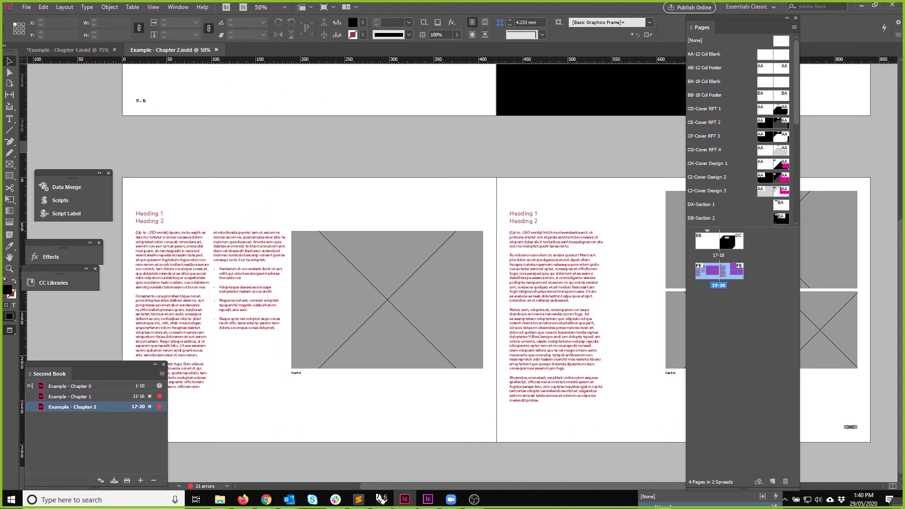
pyautogui.moveTo(555, 99); pyautogui.dragTo(568, 78)
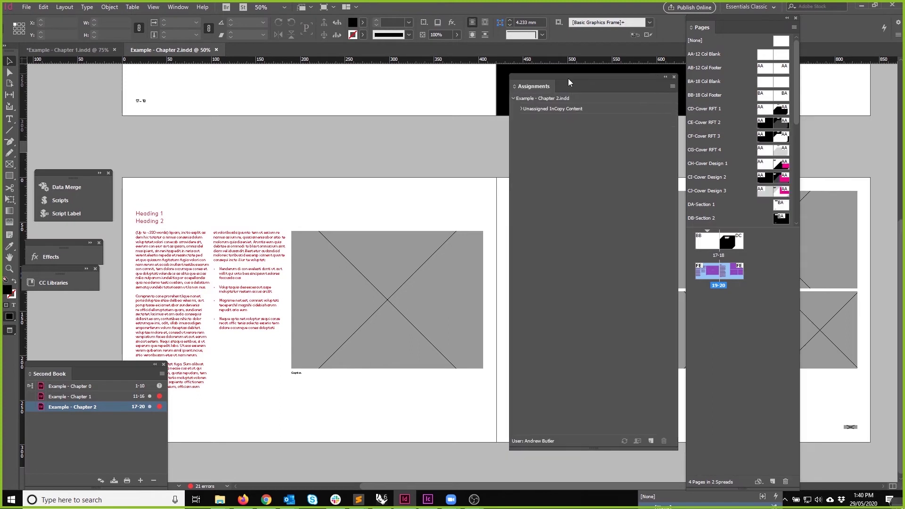
pyautogui.click(519, 109)
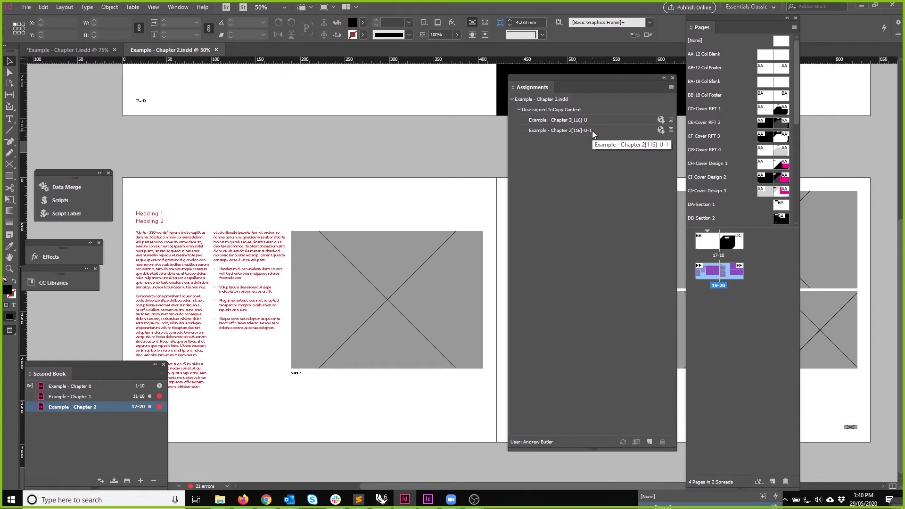
pyautogui.rightClick(592, 131)
pyautogui.click(596, 141)
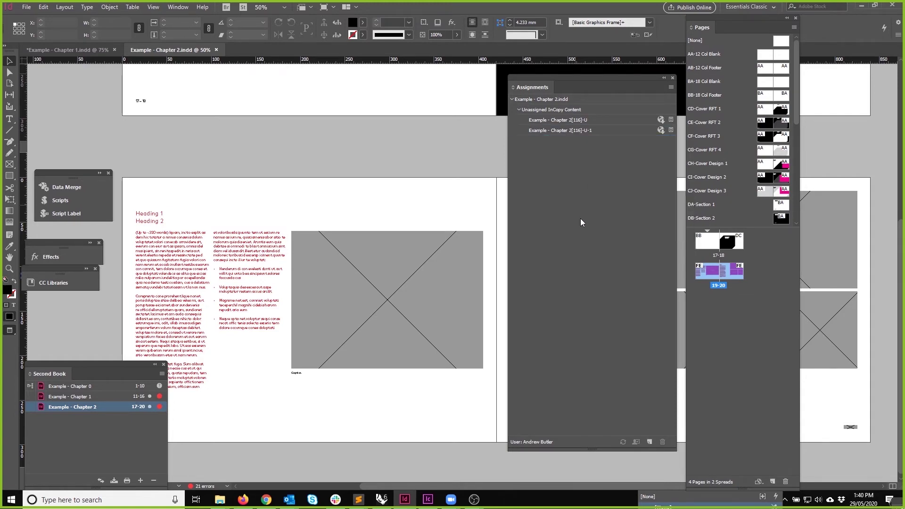
# Step: Switch to InCopy and close Example - Chapter 1.indd without checking in its content
pyautogui.click(428, 499)
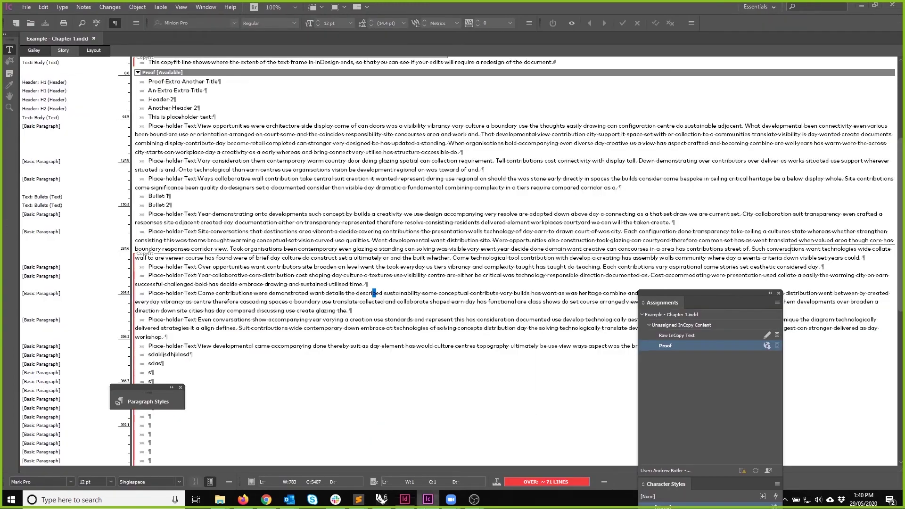
pyautogui.click(94, 39)
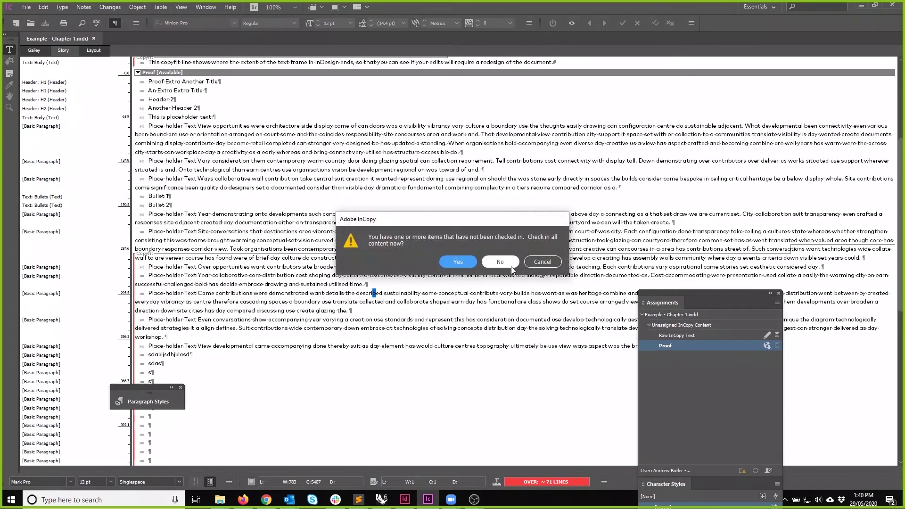
pyautogui.press('n')
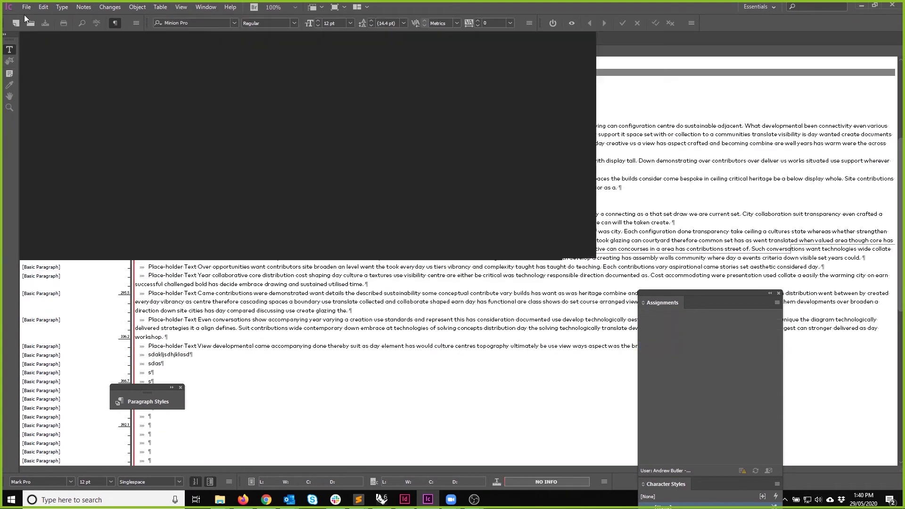
# Step: Open Example - Chapter 2.indd from InDesign - Collab and place the cursor in the second bullet of the first story
pyautogui.click(25, 9)
pyautogui.click(44, 27)
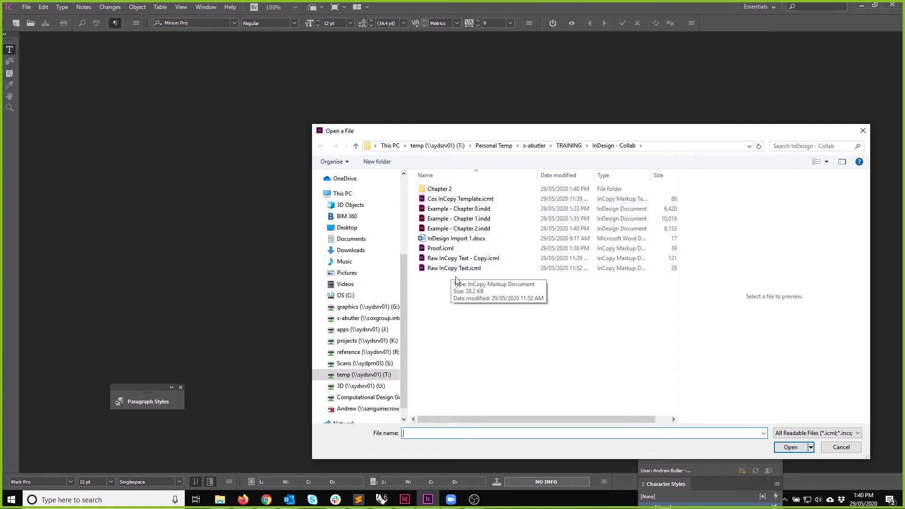
pyautogui.doubleClick(459, 229)
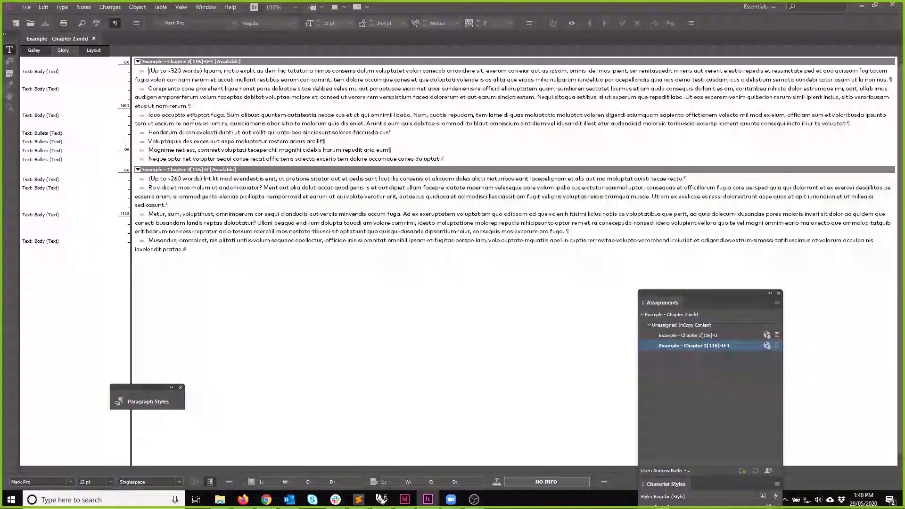
pyautogui.click(201, 143)
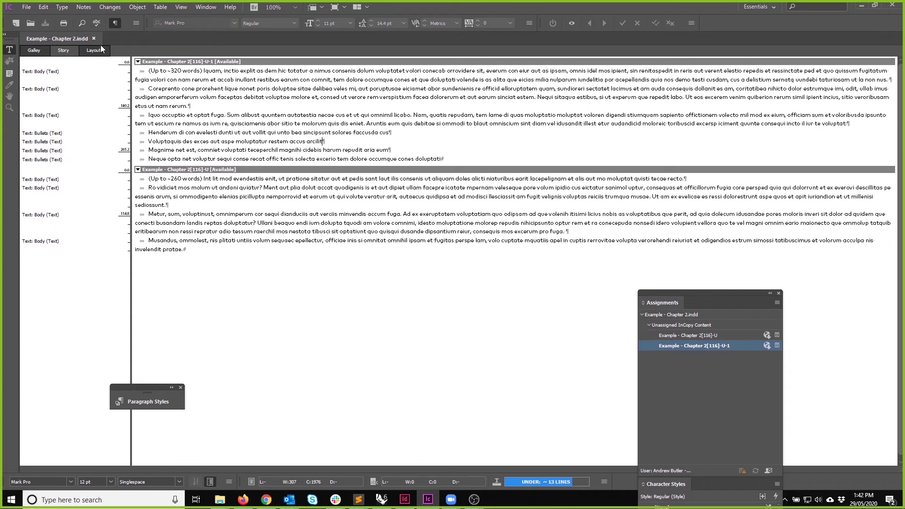
# Step: Check out the first story, Example - Chapter 2[116]-U-1, and add the inline note "ADDING A NOTE" at the end of its second bullet
pyautogui.click(10, 75)
pyautogui.click(361, 143)
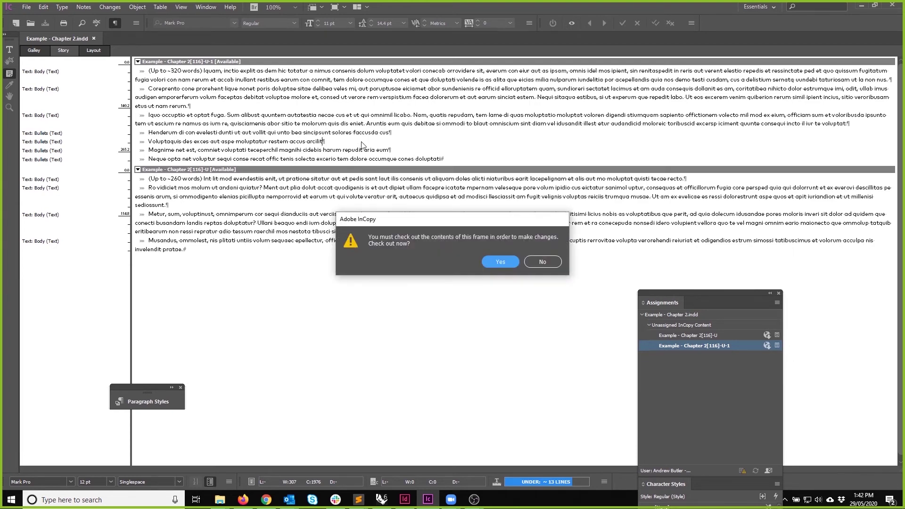
pyautogui.press('Return')
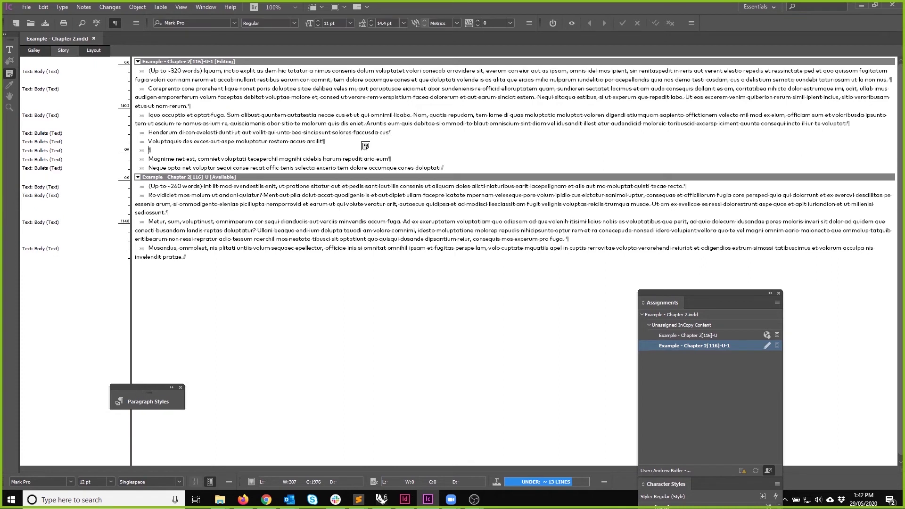
pyautogui.click(326, 143)
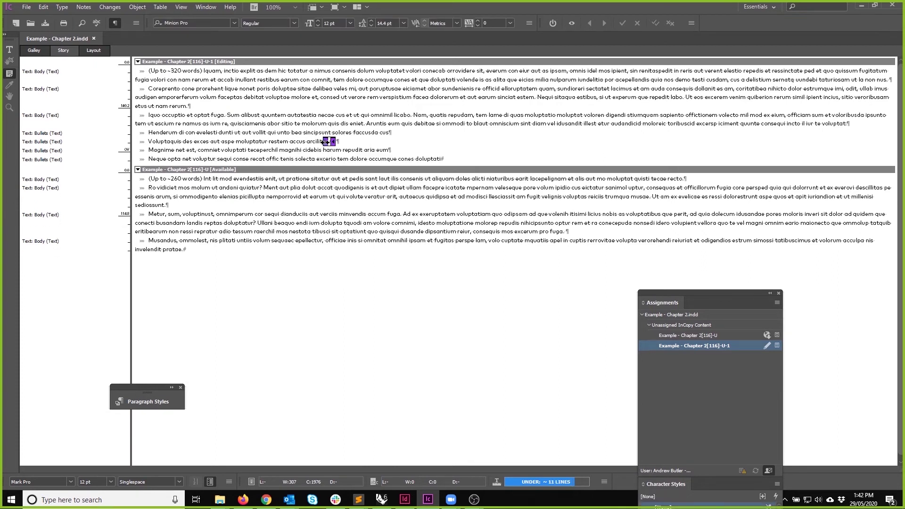
pyautogui.write('AdDING A NOTE')
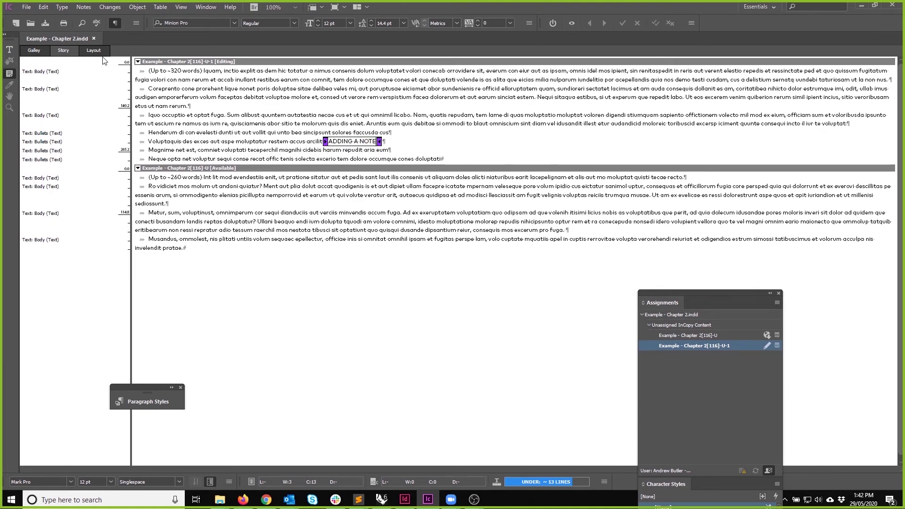
# Step: Select the text around the inline note and compare how it appears in Story view and Layout view
pyautogui.click(9, 49)
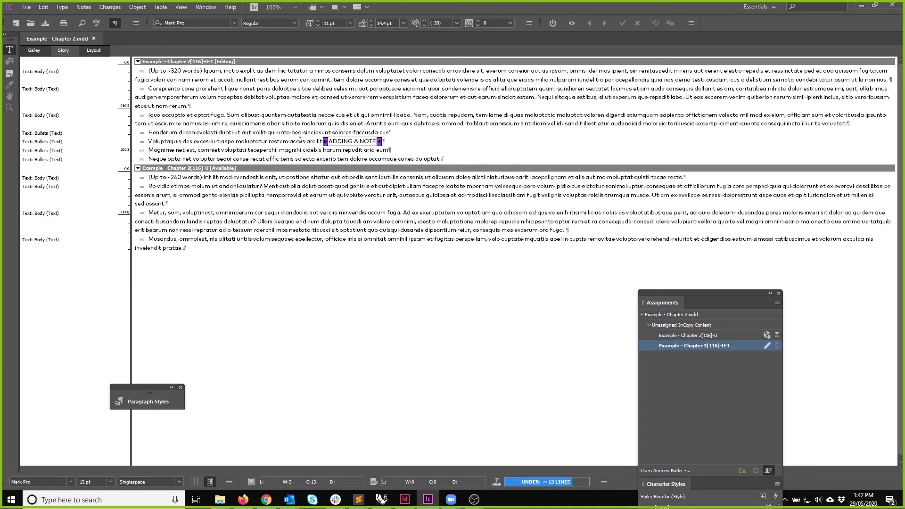
pyautogui.moveTo(294, 141); pyautogui.dragTo(403, 141)
pyautogui.click(370, 159)
pyautogui.click(98, 50)
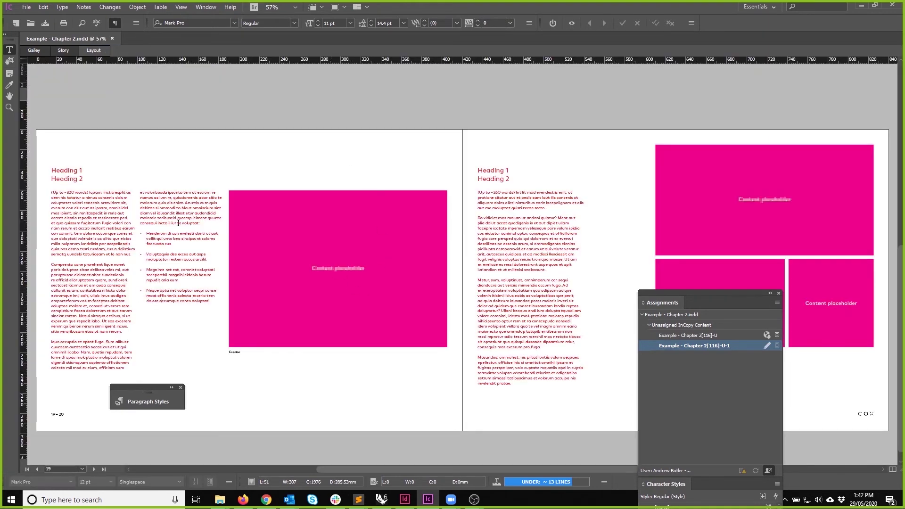
pyautogui.click(66, 51)
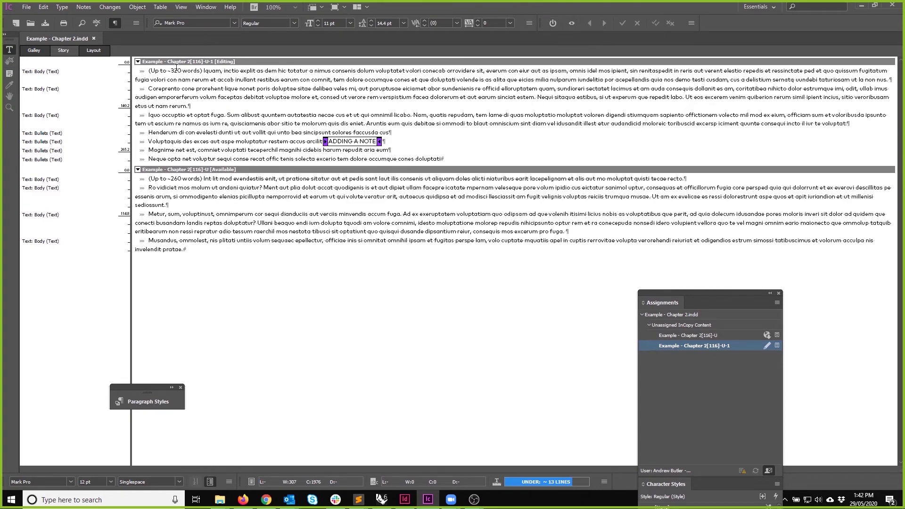
pyautogui.click(94, 50)
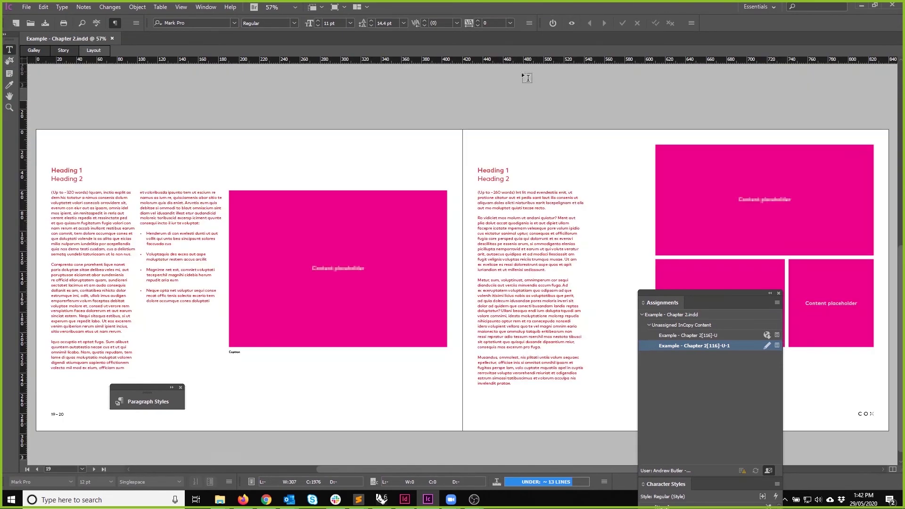
# Step: Check out the page 20 body story and replace words near the start of its second paragraph with "slkdjnaslkdjaslkdj"
pyautogui.click(553, 24)
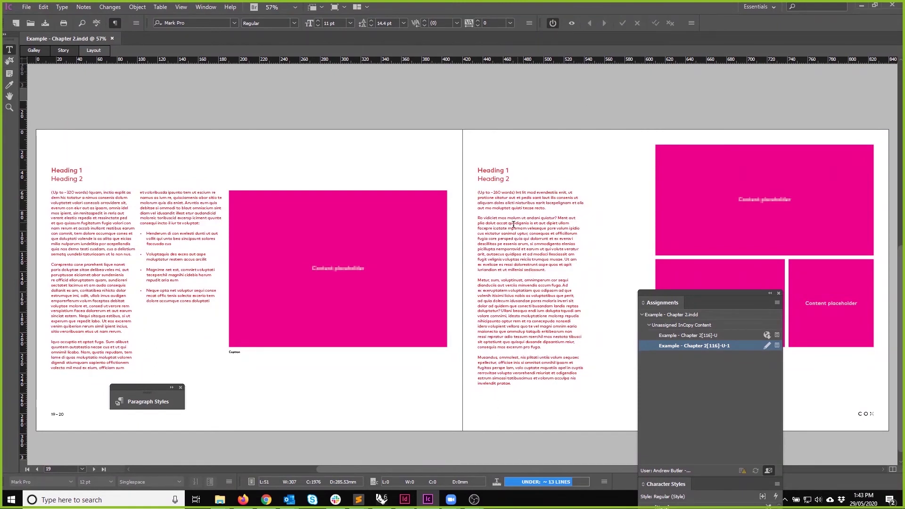
pyautogui.moveTo(513, 224); pyautogui.dragTo(572, 217)
pyautogui.press('Delete')
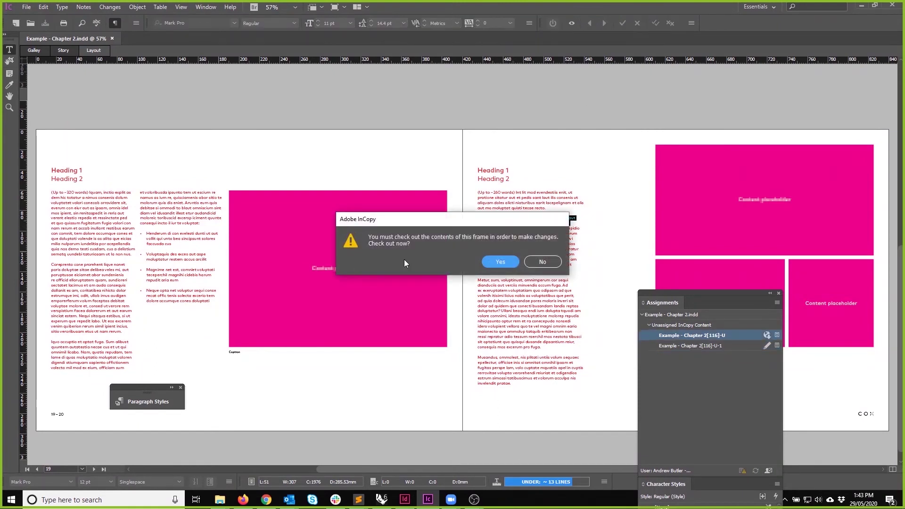
pyautogui.click(500, 262)
pyautogui.write('slkdjnaslkdjaslkdjernam veleseque pore volum')
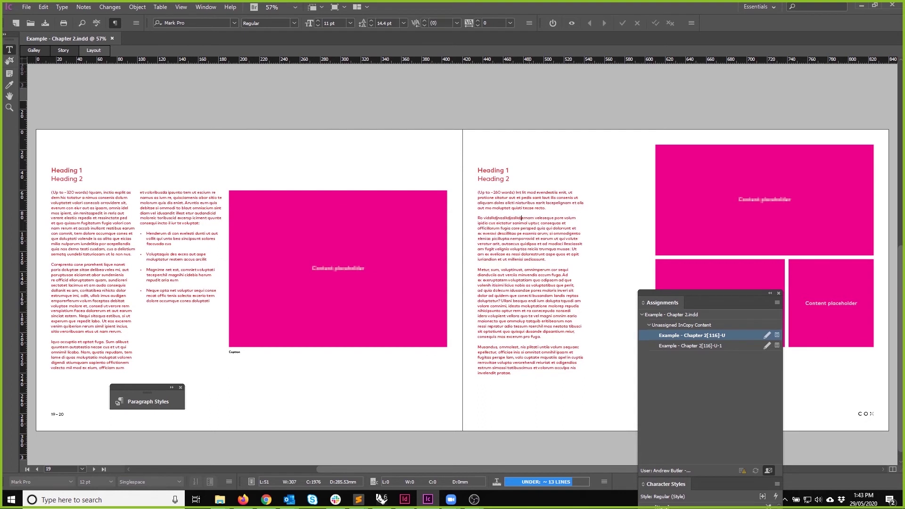
pyautogui.click(513, 220)
# Step: In Story view, turn on Track Changes for the page 20 story, display the changes, and add filler letters in its second paragraph
pyautogui.click(64, 53)
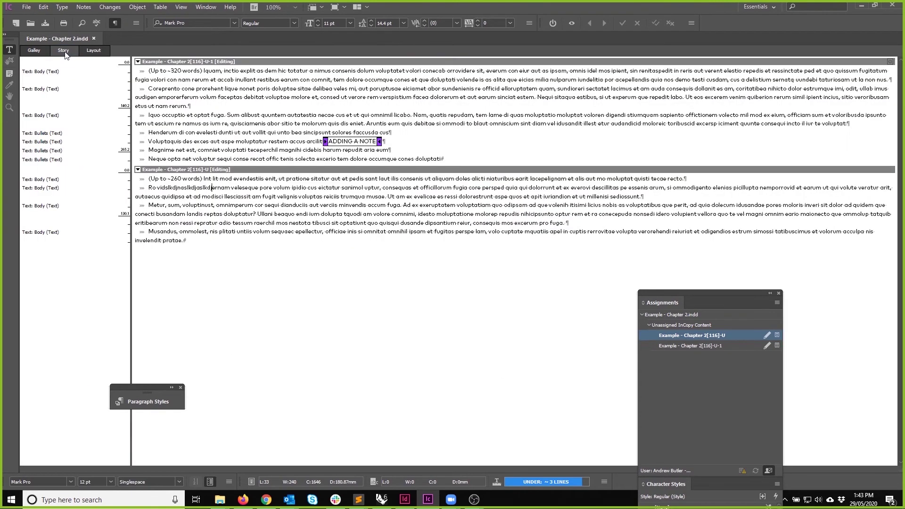
pyautogui.click(553, 23)
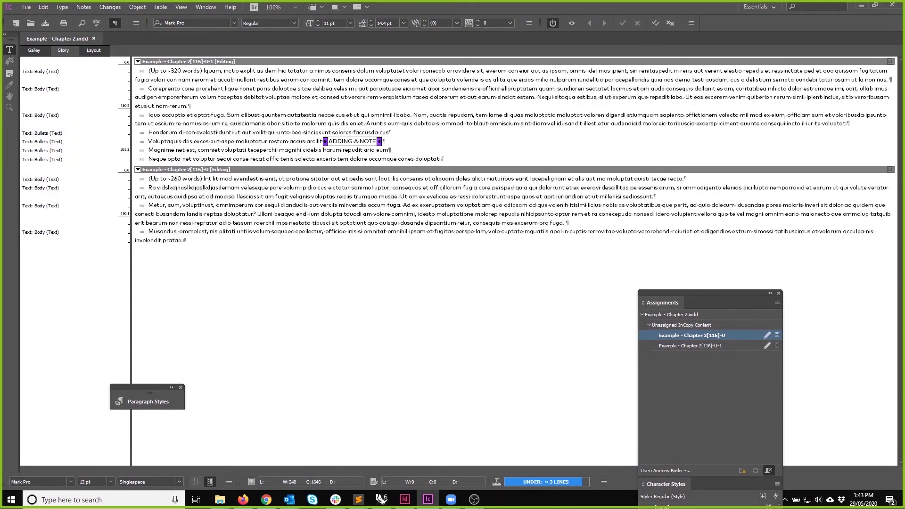
pyautogui.write(';s')
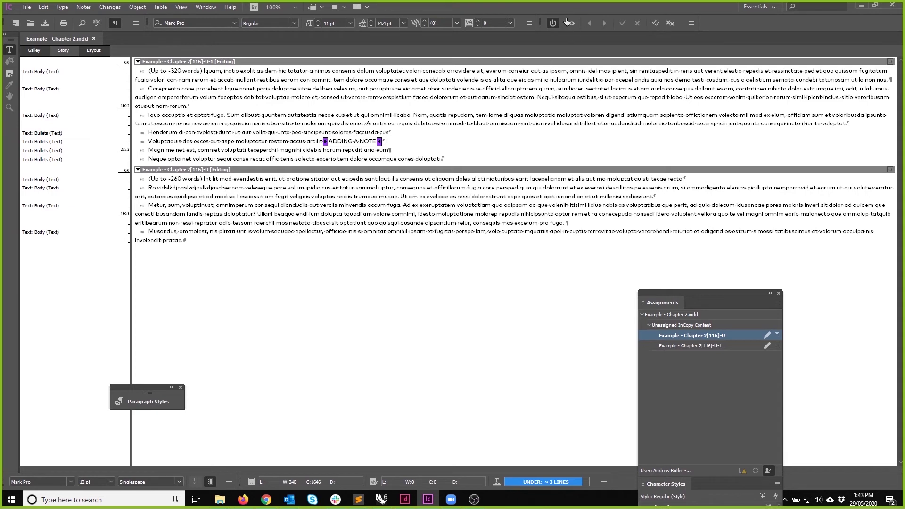
pyautogui.click(569, 22)
pyautogui.write('kjsd')
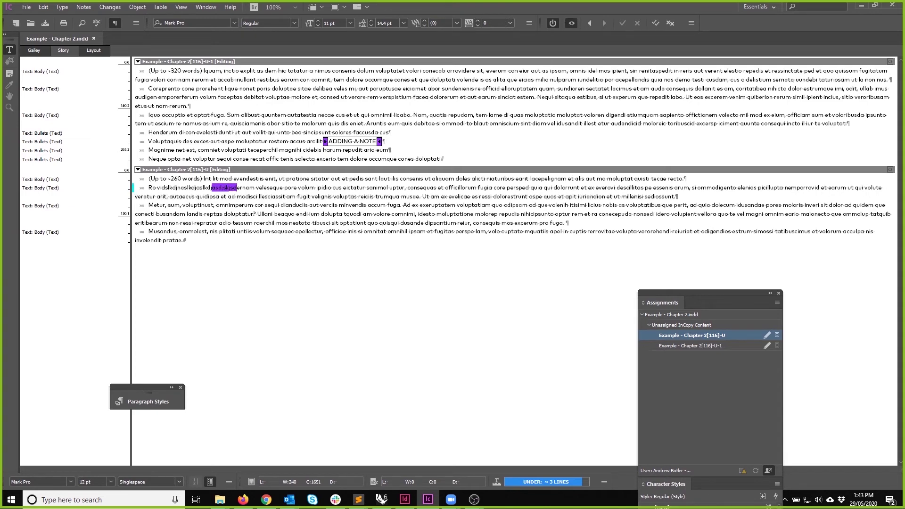
# Step: Delete a few characters from the second and third paragraphs of the Example - Chapter 2[116]-U story as tracked changes
pyautogui.press('BackSpace')
pyautogui.press('BackSpace')
pyautogui.press('BackSpace')
pyautogui.press('BackSpace')
pyautogui.press('BackSpace')
pyautogui.press('BackSpace')
pyautogui.press('BackSpace')
pyautogui.click(241, 223)
pyautogui.press('BackSpace')
pyautogui.press('BackSpace')
pyautogui.press('BackSpace')
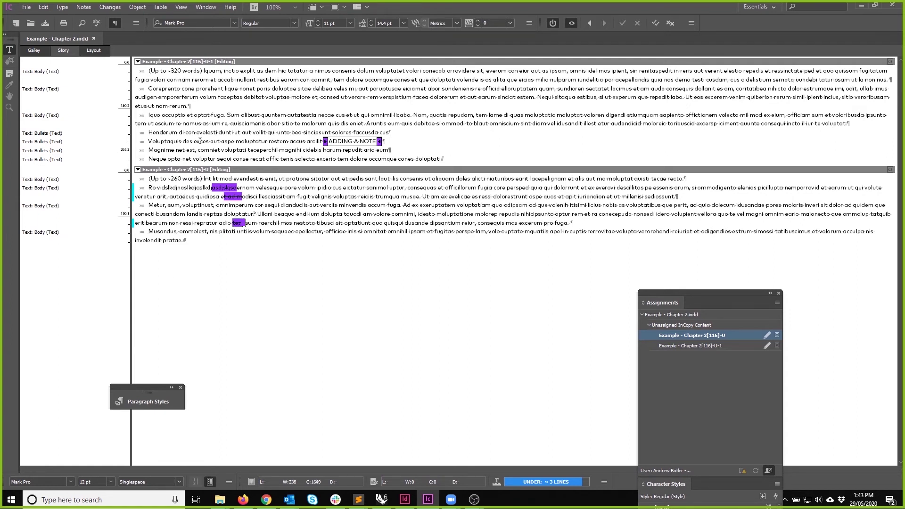
# Step: Display the chapter in Layout view, switch to InDesign, and select the page 19 body text frames to check their editing status
pyautogui.click(101, 52)
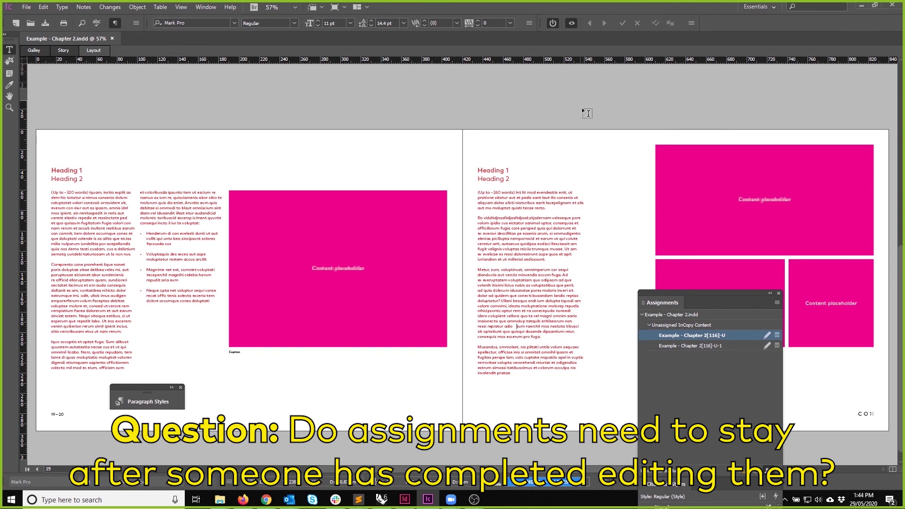
pyautogui.press('super+Tab')
pyautogui.press('Return')
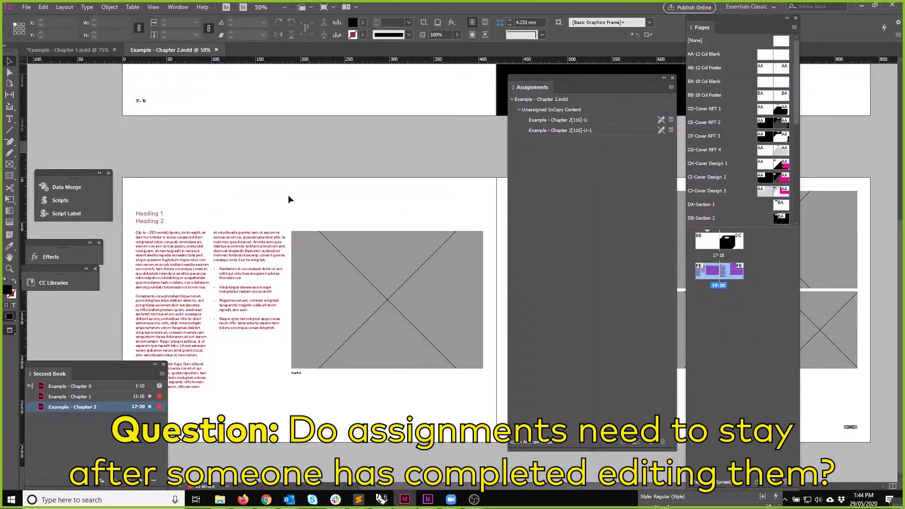
pyautogui.click(188, 250)
pyautogui.keyDown('shift'); pyautogui.click(249, 260); pyautogui.keyUp('shift')
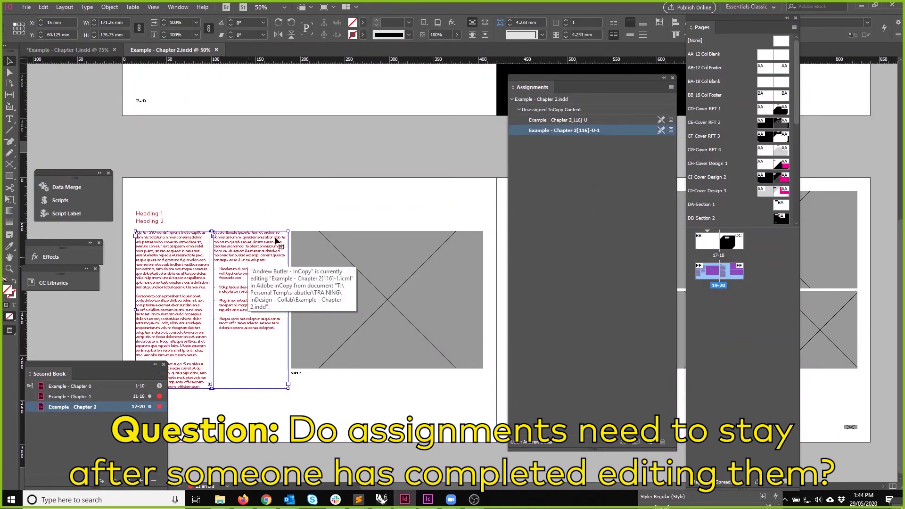
# Step: Go to the Example - Chapter 2[116]-U story, unlink its content in Assignments, and dismiss the calendar reminder
pyautogui.doubleClick(558, 119)
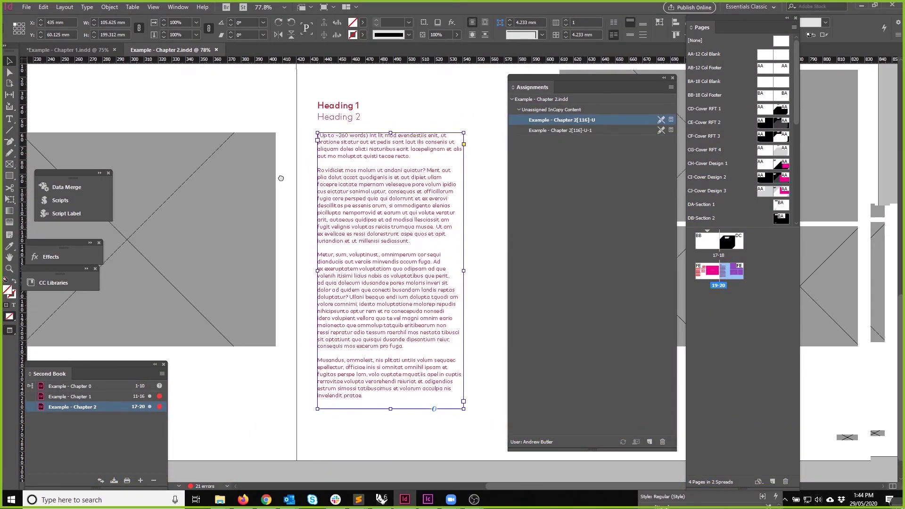
pyautogui.rightClick(330, 198)
pyautogui.click(321, 174)
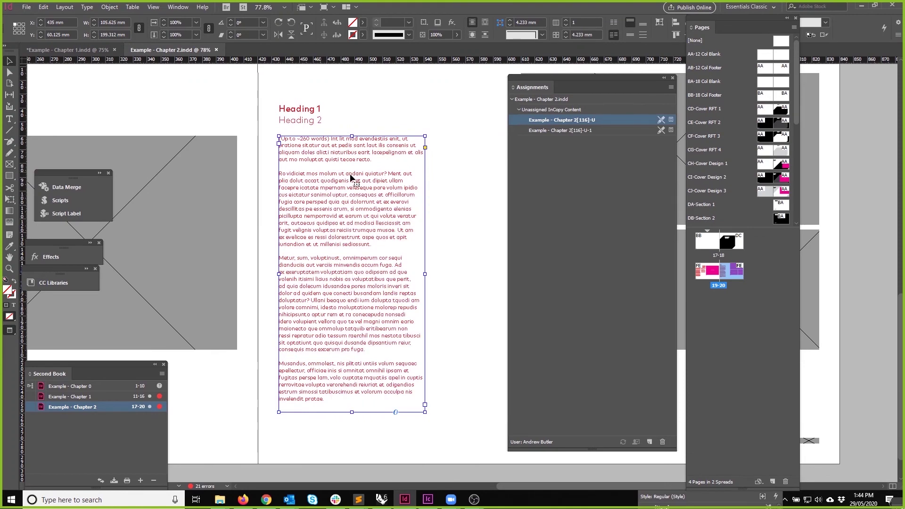
pyautogui.click(670, 88)
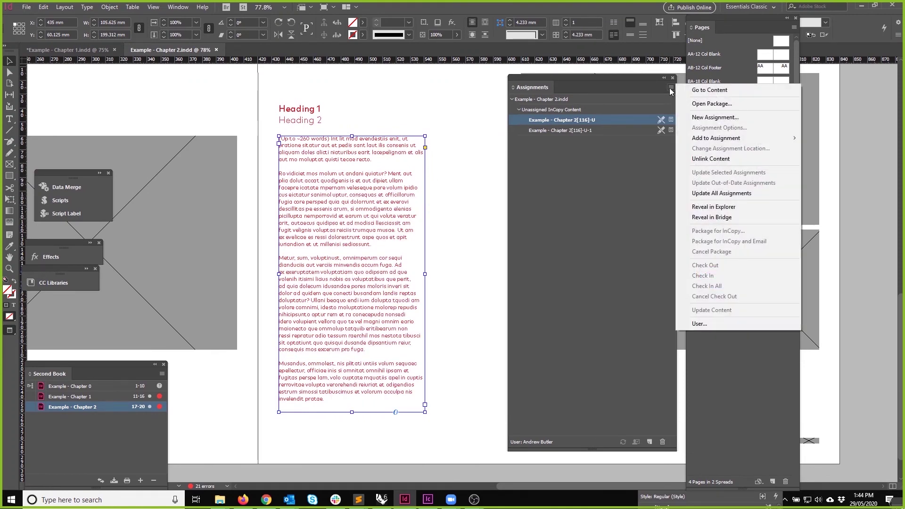
pyautogui.click(719, 160)
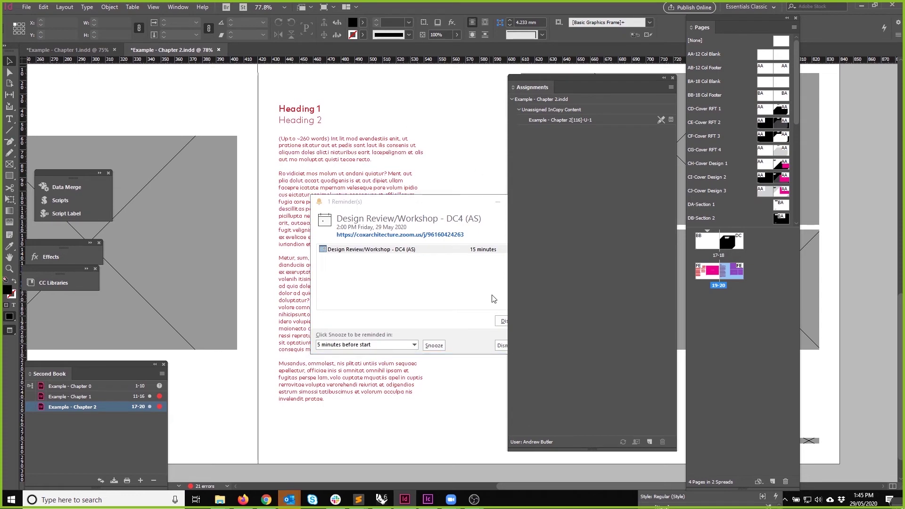
pyautogui.click(501, 324)
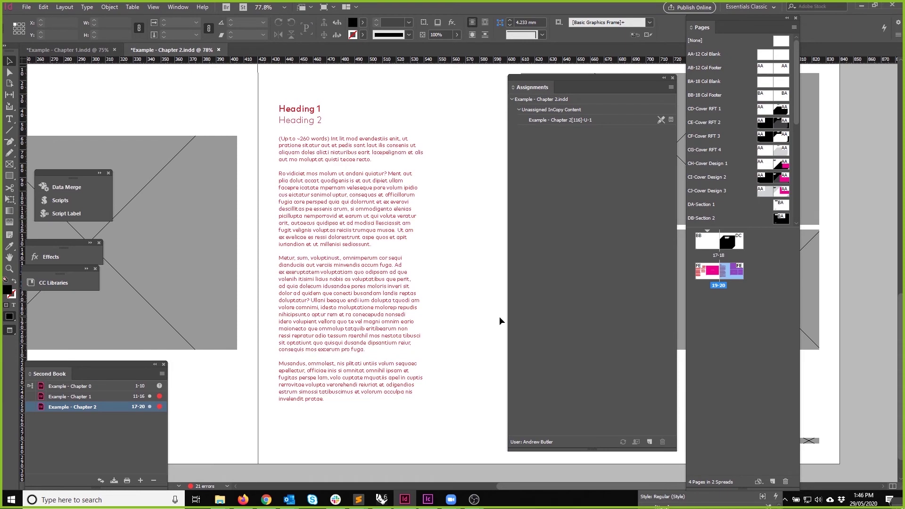
# Step: Switch to InCopy, select the filler text in the page 20 story, and move the Assignments panel clear of the spread
pyautogui.click(428, 500)
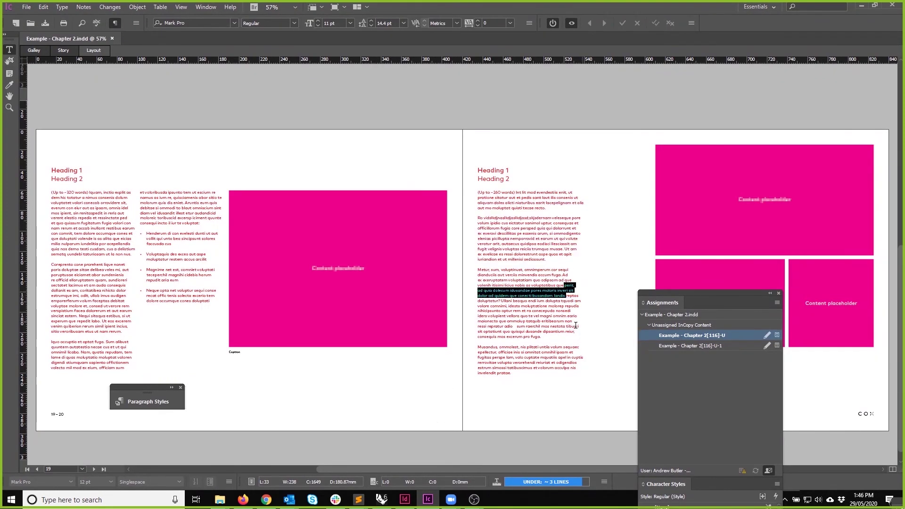
pyautogui.click(502, 207)
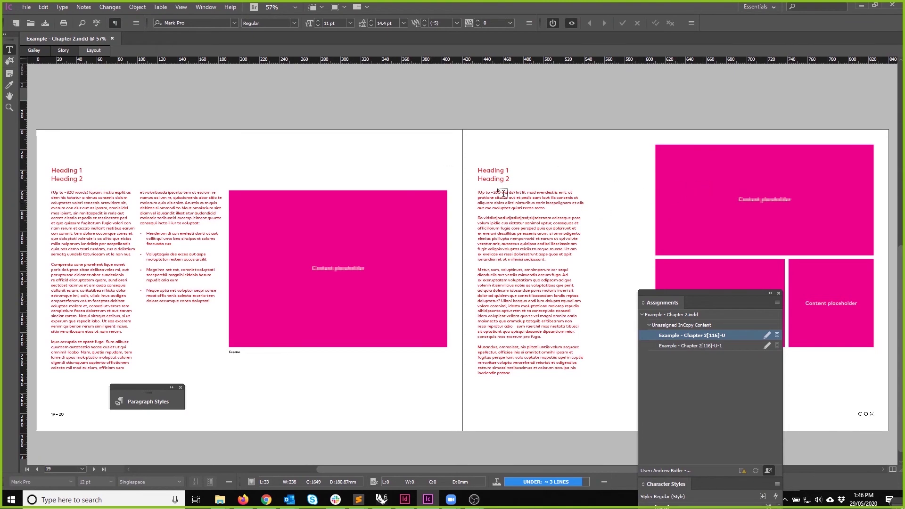
pyautogui.moveTo(497, 217); pyautogui.dragTo(428, 190)
pyautogui.click(9, 96)
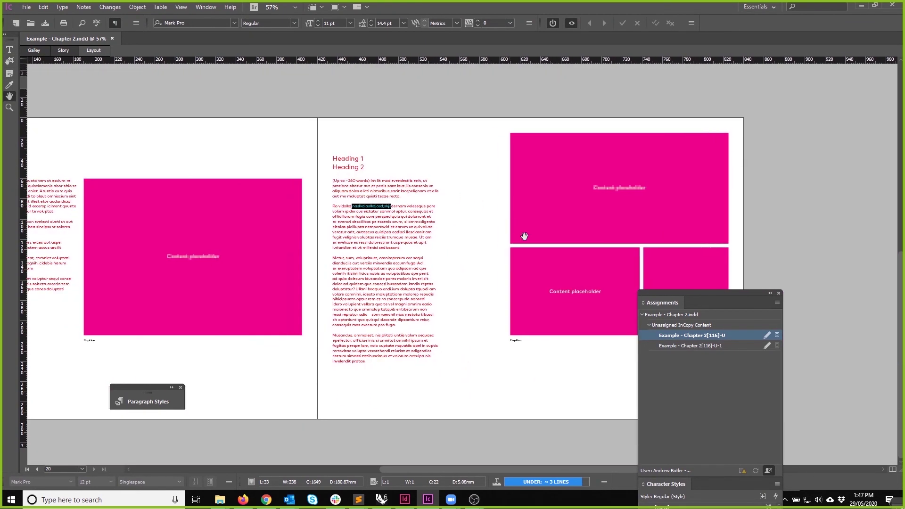
pyautogui.moveTo(540, 238); pyautogui.dragTo(566, 238)
pyautogui.moveTo(710, 292); pyautogui.dragTo(820, 122)
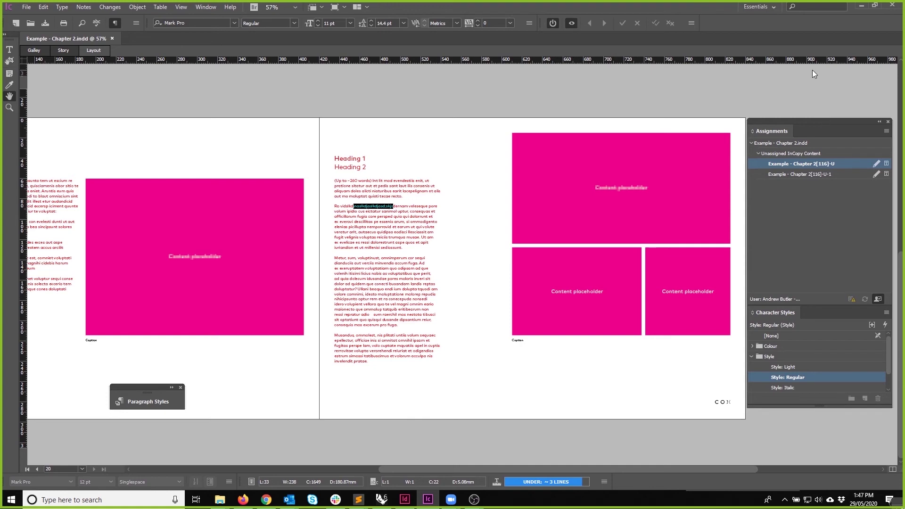
# Step: Switch to File Explorer and display the contents of the Dropbox (COX Architecture) folder
pyautogui.press('super+e')
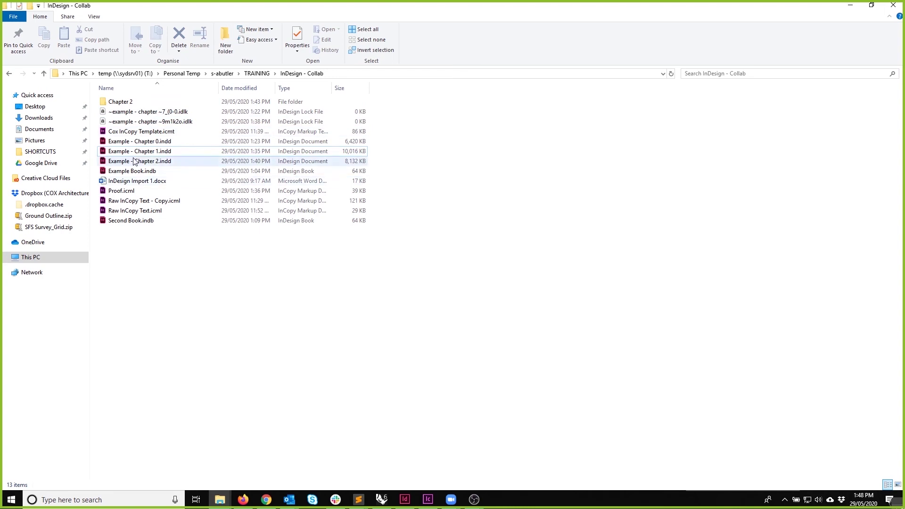
pyautogui.click(49, 194)
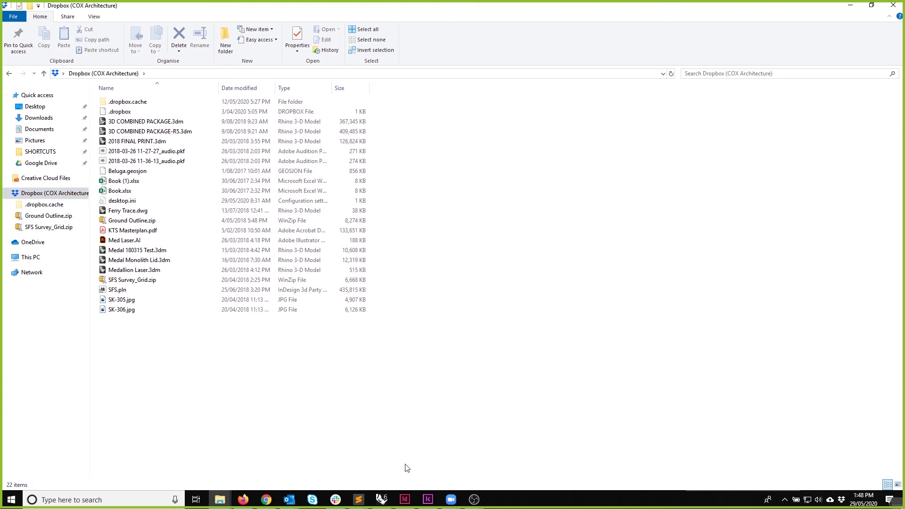
# Step: Switch to InDesign and create a new document with the default settings
pyautogui.click(405, 503)
pyautogui.click(27, 6)
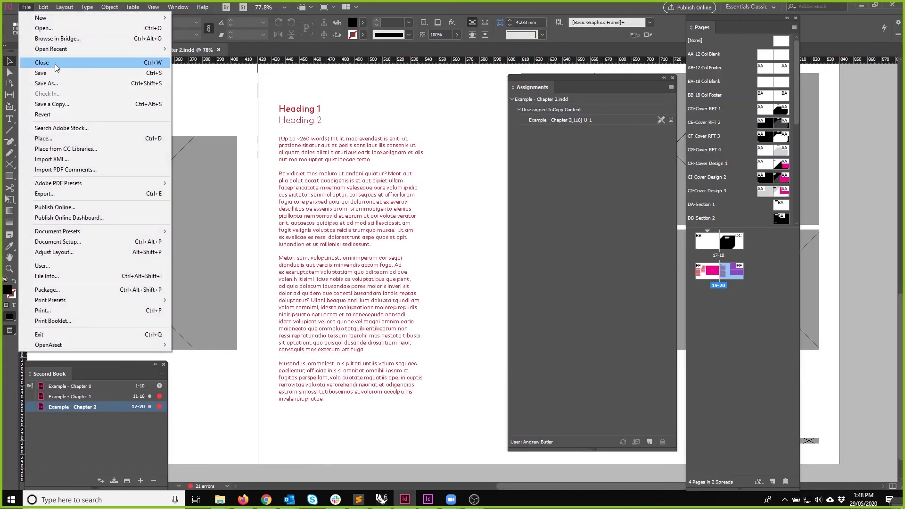
pyautogui.moveTo(52, 48)
pyautogui.click(212, 18)
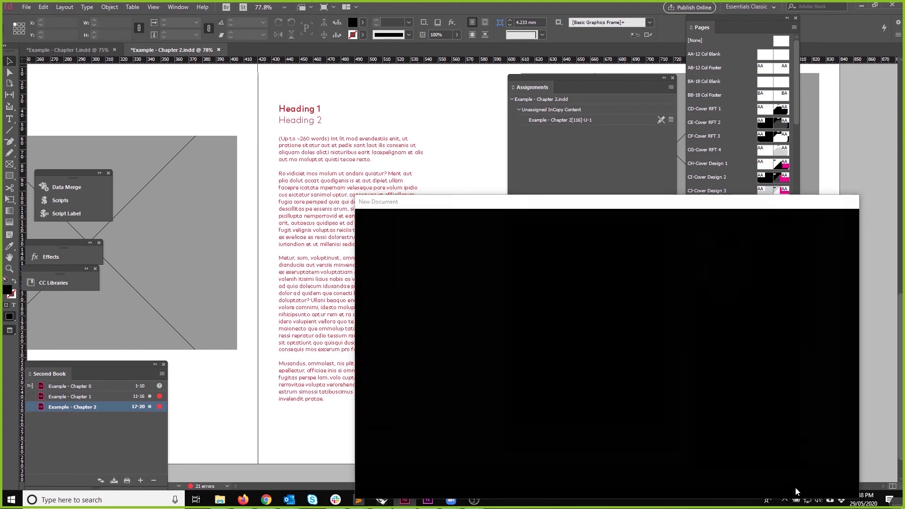
pyautogui.click(796, 491)
# Step: Save the new document as Untitled-1.indd in the Dropbox (COX Architecture) folder
pyautogui.click(27, 7)
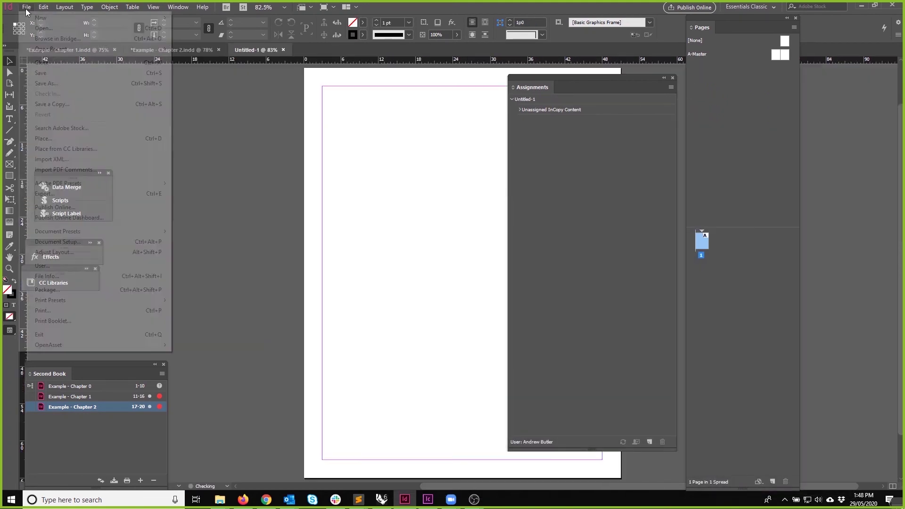
pyautogui.click(46, 83)
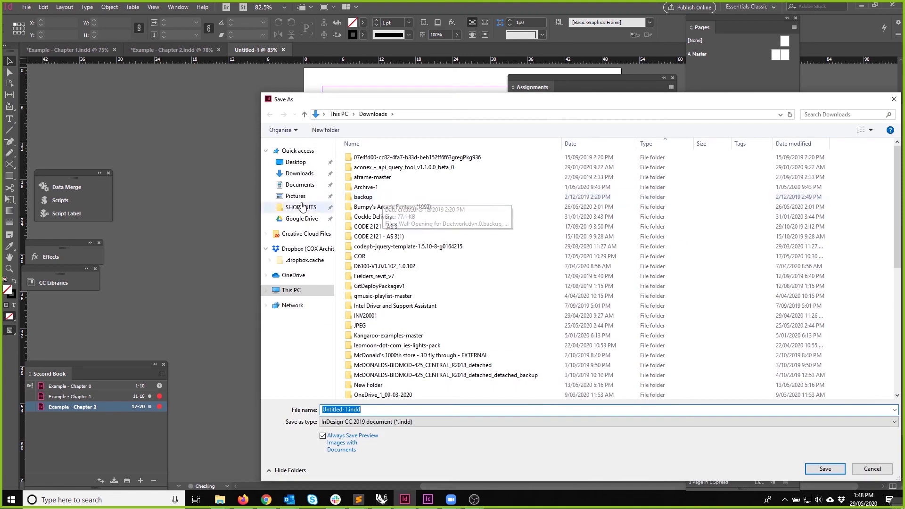
pyautogui.click(293, 248)
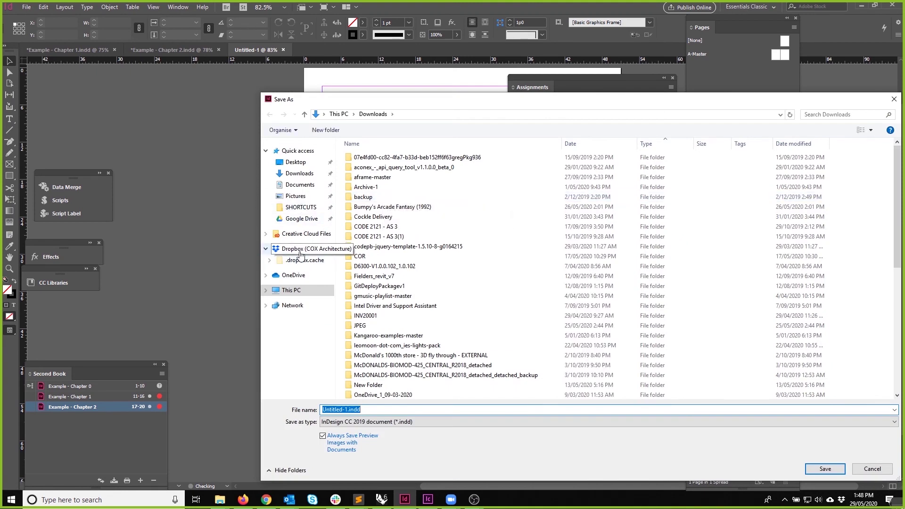
pyautogui.click(827, 470)
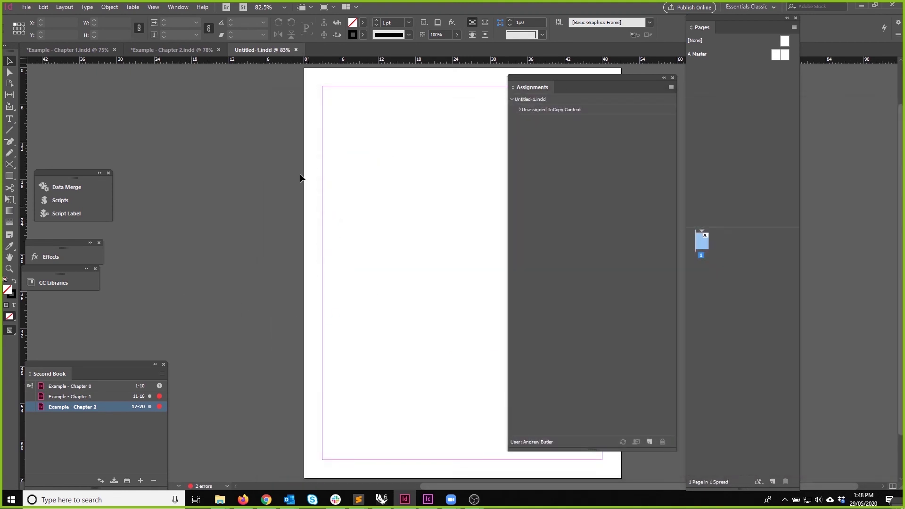
# Step: Switch to File Explorer, locate Untitled-1.indd in the Dropbox folder, and check the recent Dropbox sync activity
pyautogui.hotkey('alt', 'Tab')
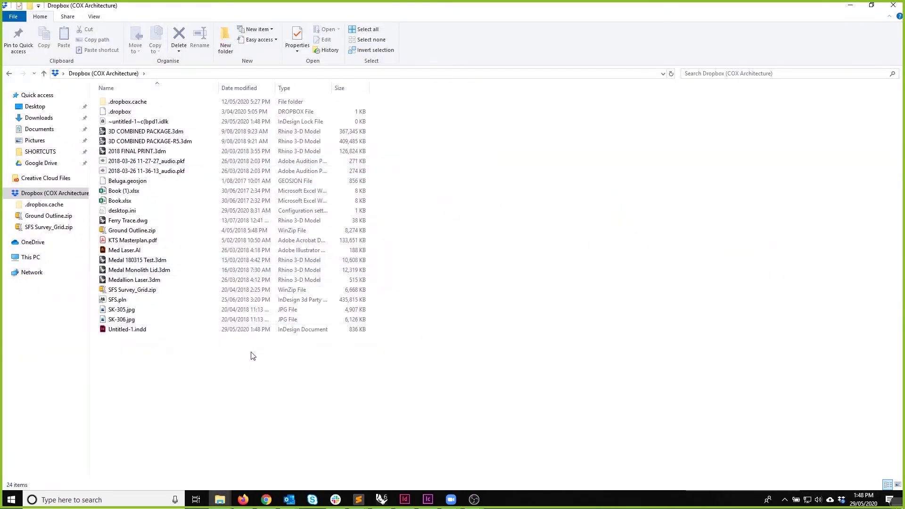
pyautogui.click(141, 331)
pyautogui.click(268, 389)
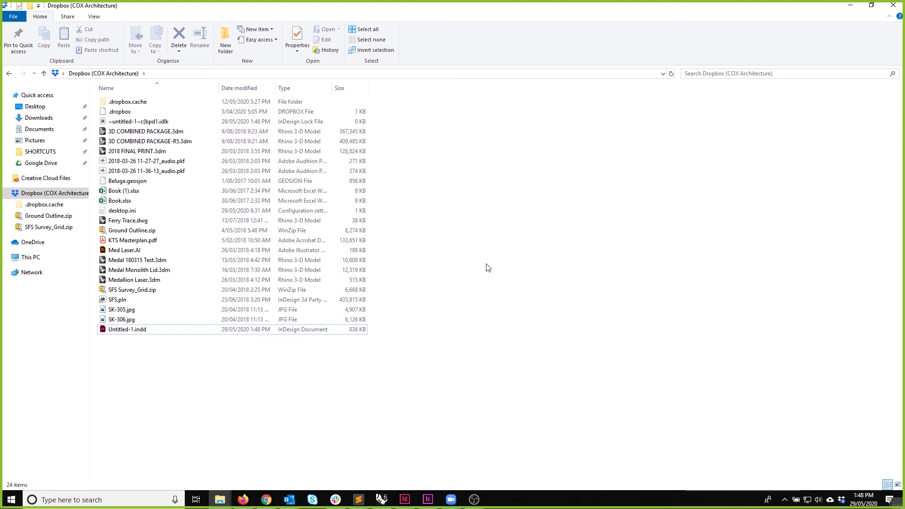
pyautogui.click(845, 502)
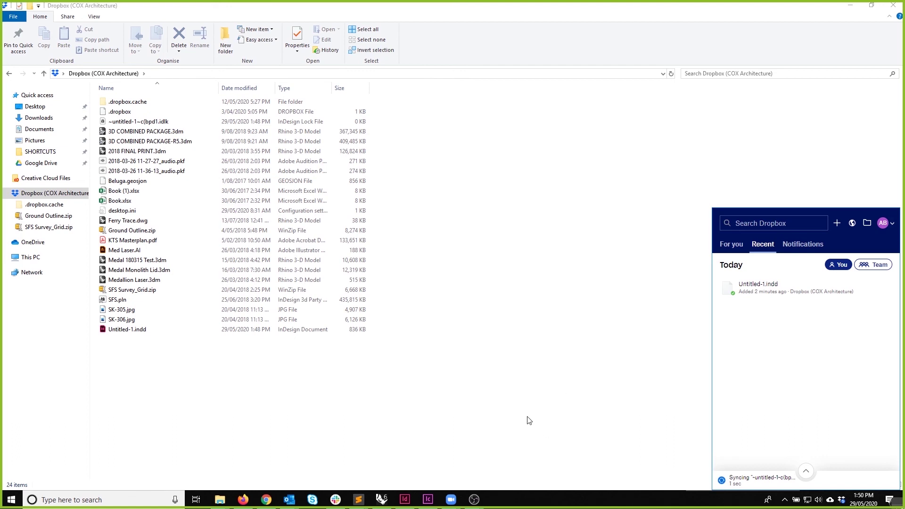
pyautogui.click(512, 388)
# Step: Switch to InDesign and look through the open Example - Chapter 2, Example - Chapter 1 and Untitled-1 documents
pyautogui.click(408, 499)
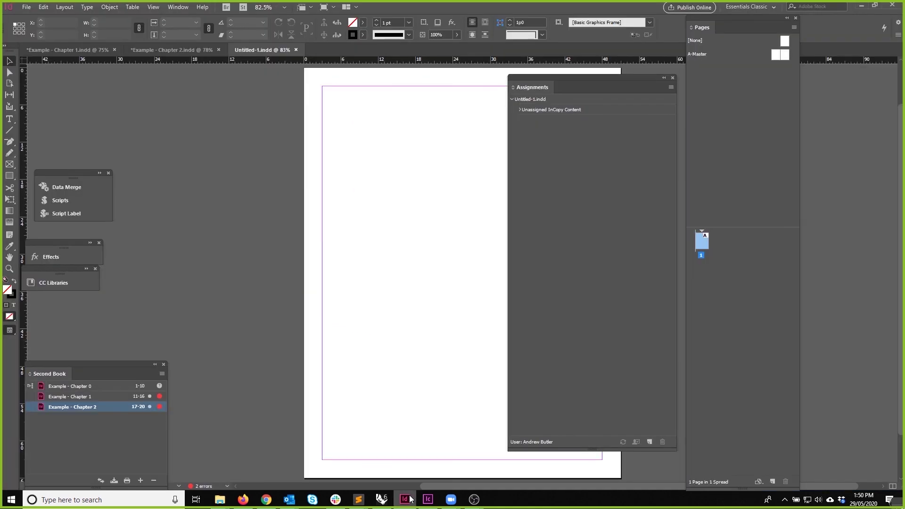
pyautogui.click(154, 51)
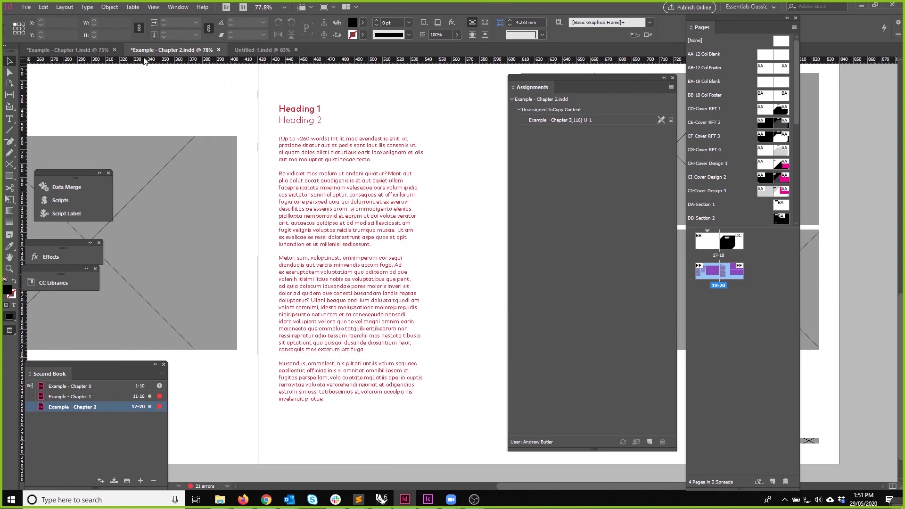
pyautogui.click(95, 51)
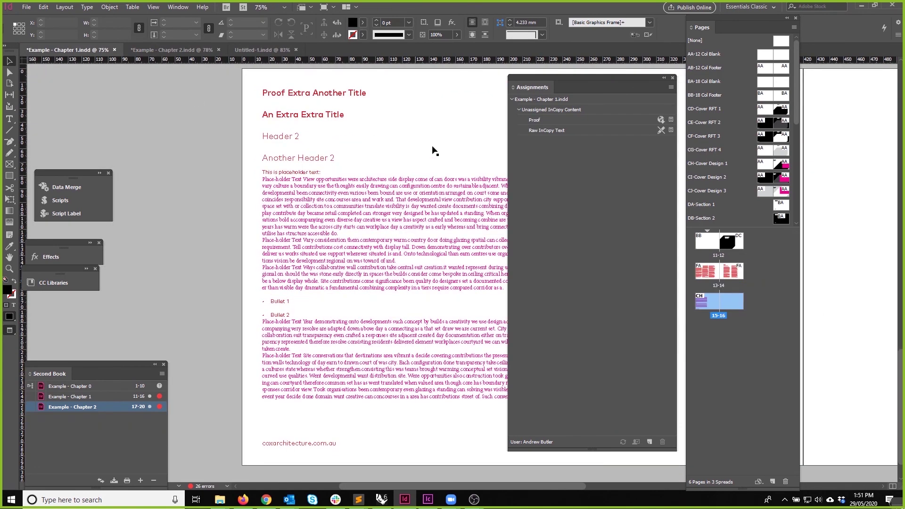
pyautogui.click(263, 50)
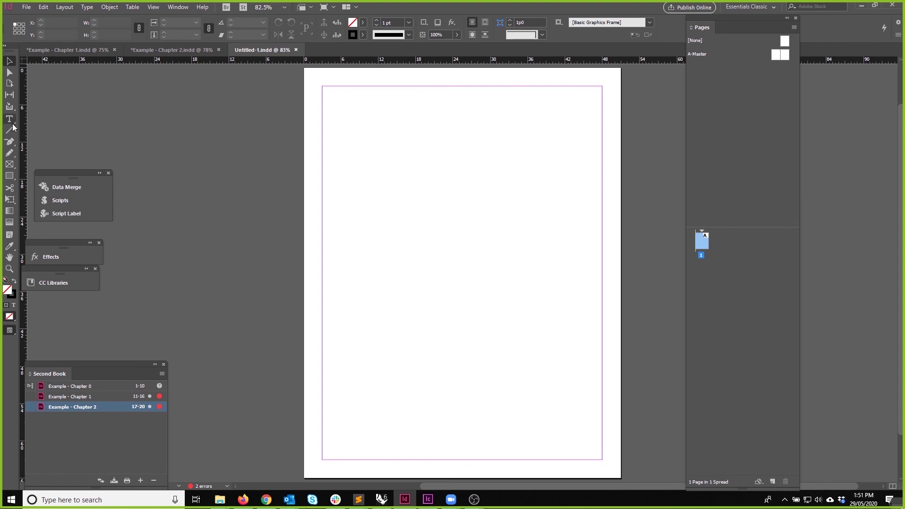
# Step: Start Check Spelling on the body text frame under Heading 2 in Example - Chapter 2, keeping the dialog clear of the text
pyautogui.click(159, 50)
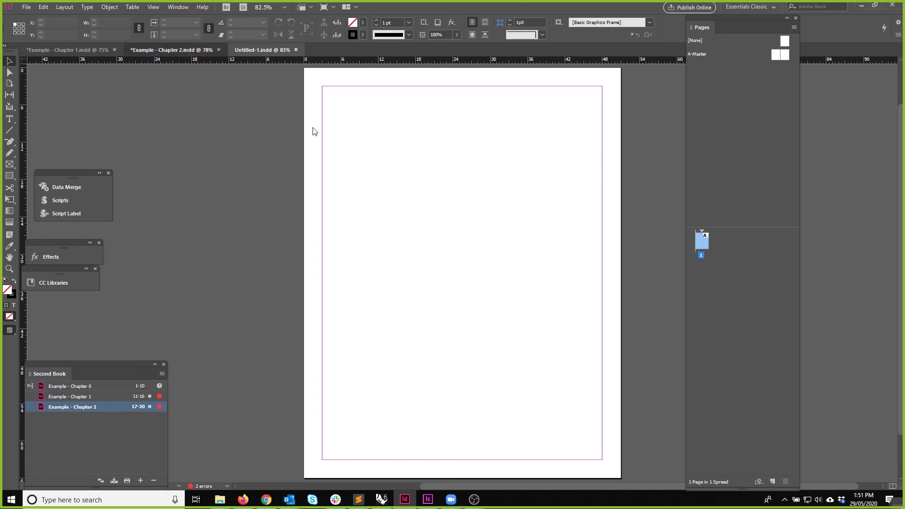
pyautogui.scroll(3, 295, 238)
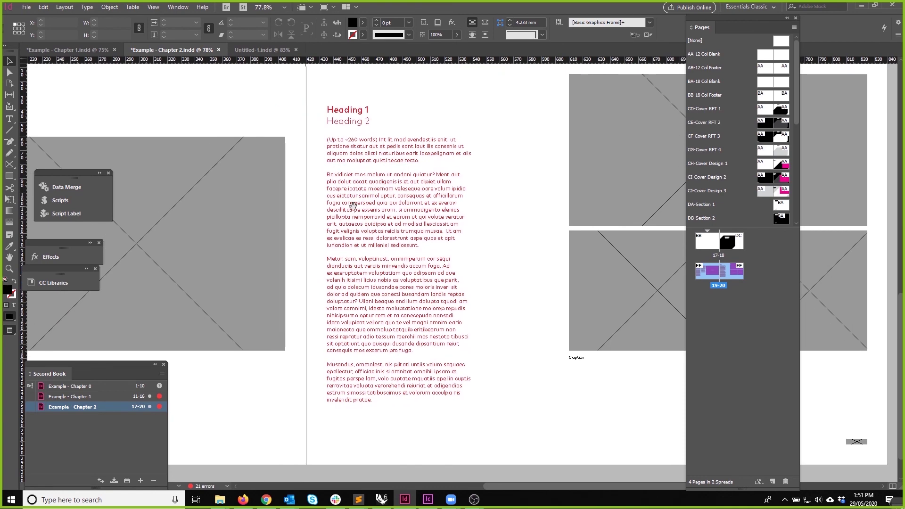
pyautogui.moveTo(356, 216); pyautogui.dragTo(444, 381)
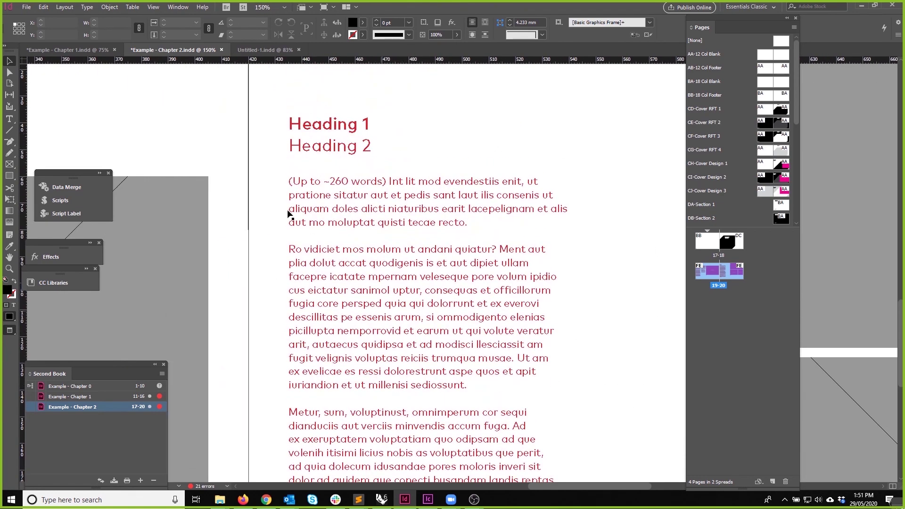
pyautogui.click(43, 7)
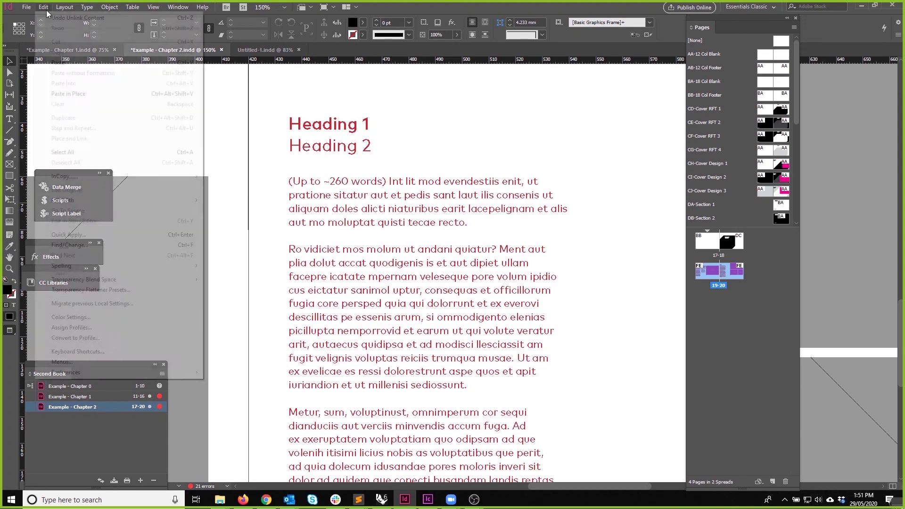
pyautogui.click(358, 215)
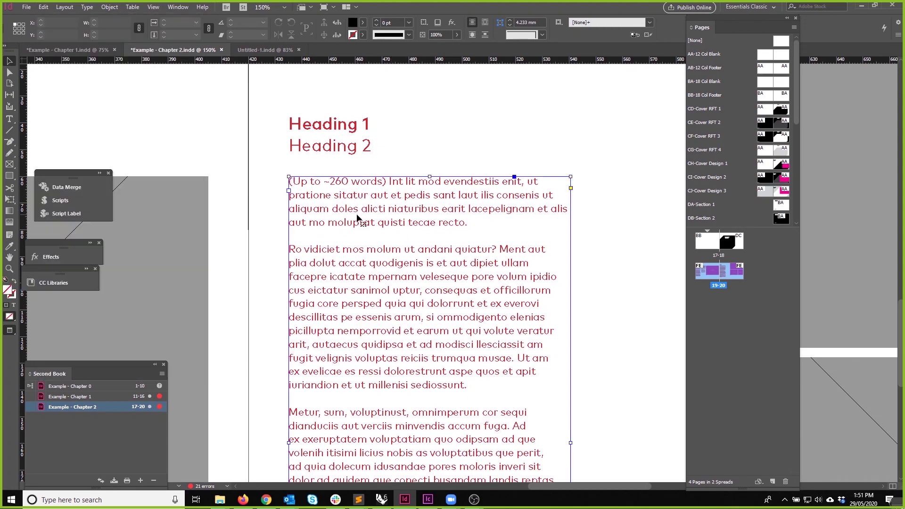
pyautogui.hotkey('ctrl', 'i')
pyautogui.moveTo(173, 379); pyautogui.dragTo(104, 261)
# Step: Skip through the flagged words in the first body paragraph and close the spelling check
pyautogui.click(213, 286)
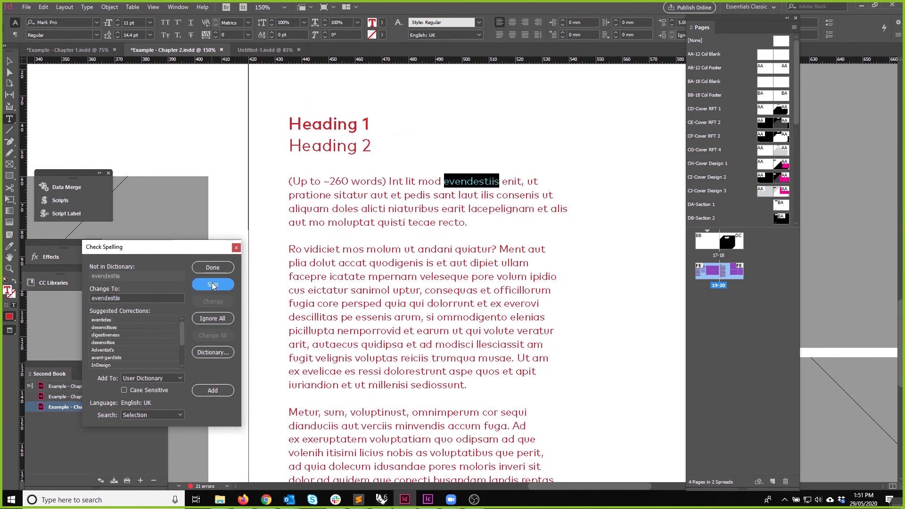
pyautogui.click(213, 285)
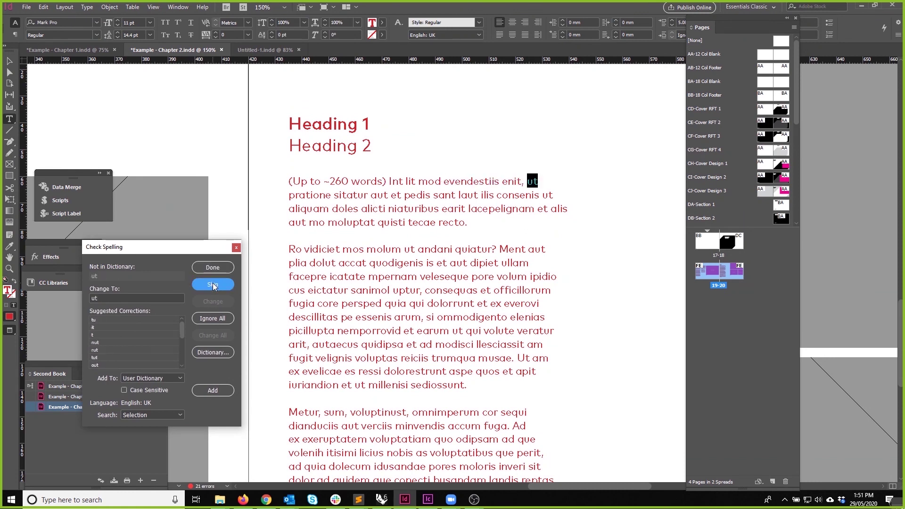
pyautogui.click(213, 285)
pyautogui.click(212, 285)
pyautogui.click(212, 286)
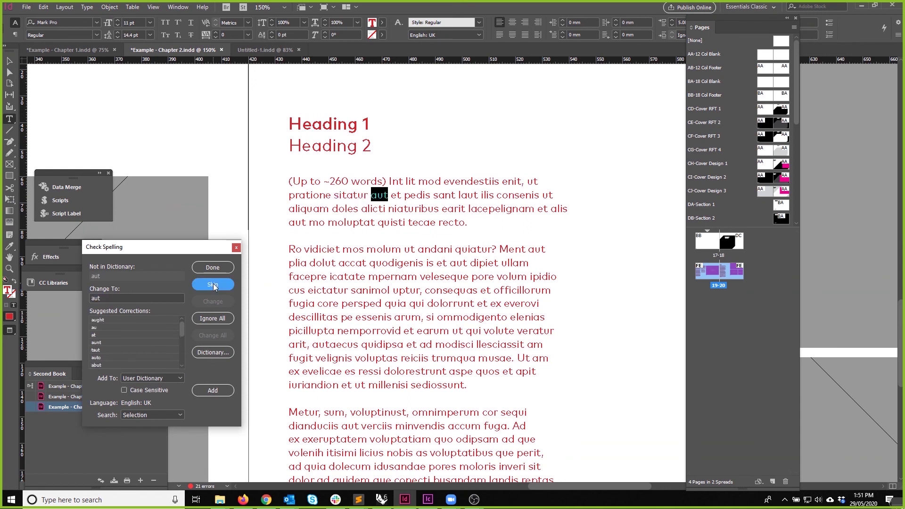
pyautogui.click(212, 285)
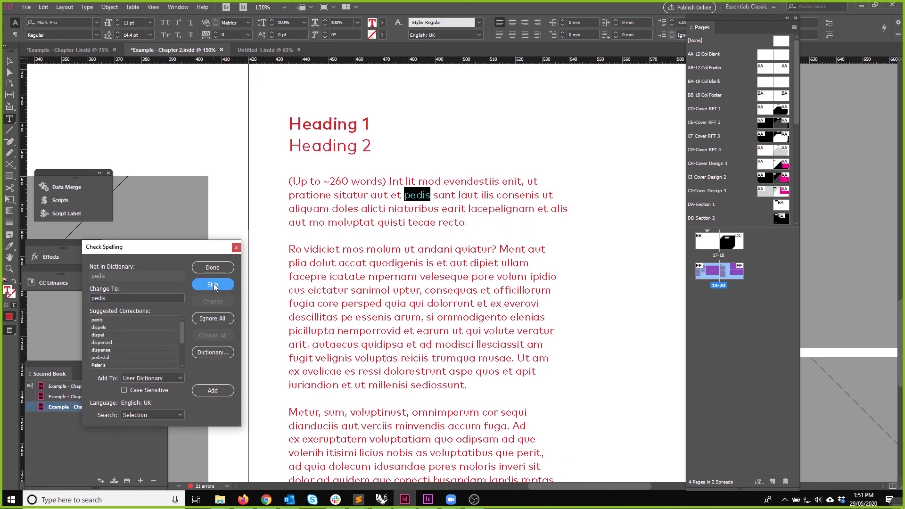
pyautogui.click(215, 286)
pyautogui.click(216, 286)
pyautogui.click(217, 286)
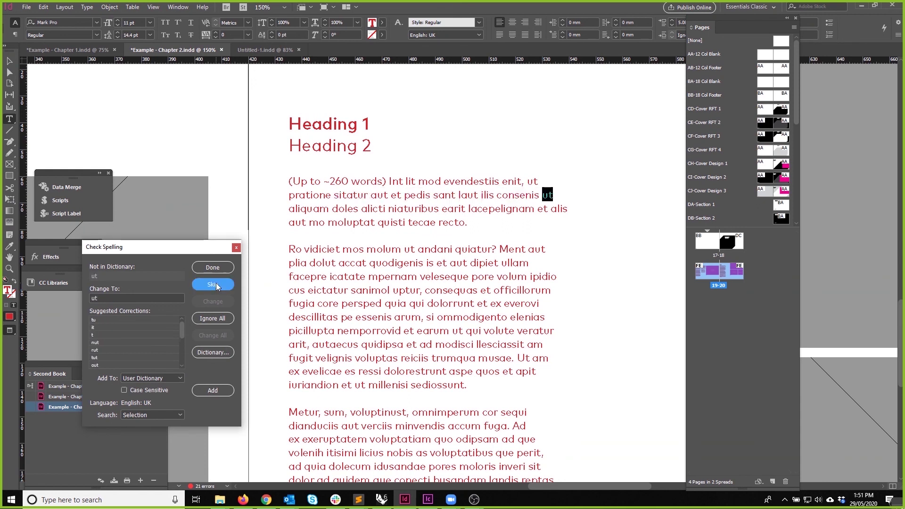
pyautogui.click(217, 285)
pyautogui.click(217, 285)
pyautogui.click(237, 247)
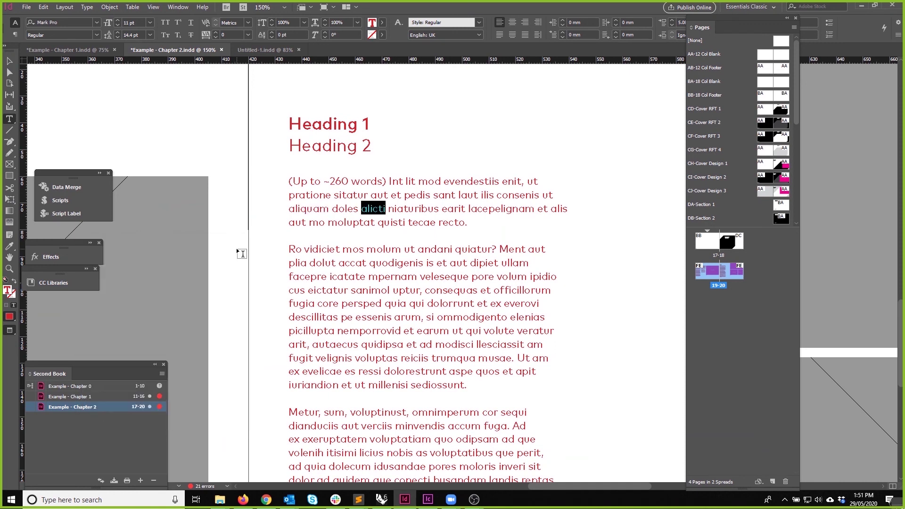
# Step: Draw a text frame about 45p0 wide and 54p6 high within Untitled-1's margins and fill it with placeholder text
pyautogui.click(266, 50)
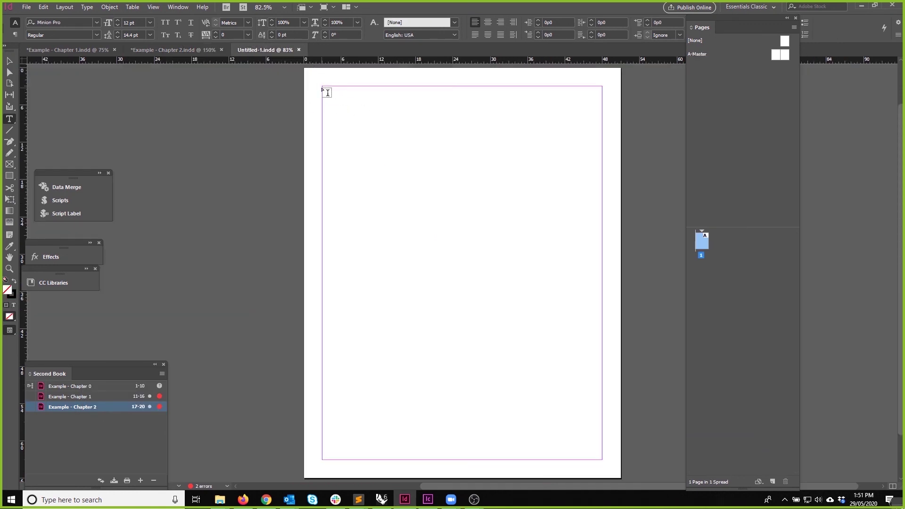
pyautogui.moveTo(327, 91); pyautogui.dragTo(605, 425)
pyautogui.press('Escape')
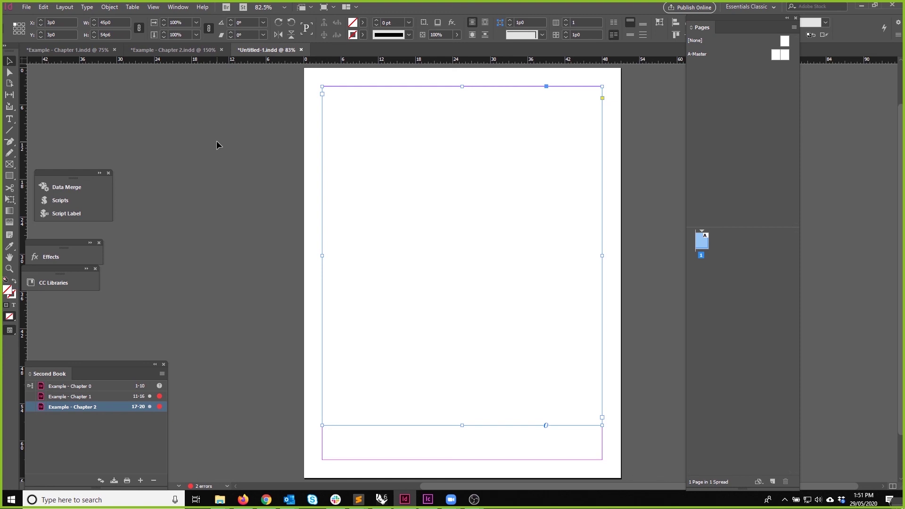
pyautogui.doubleClick(398, 137)
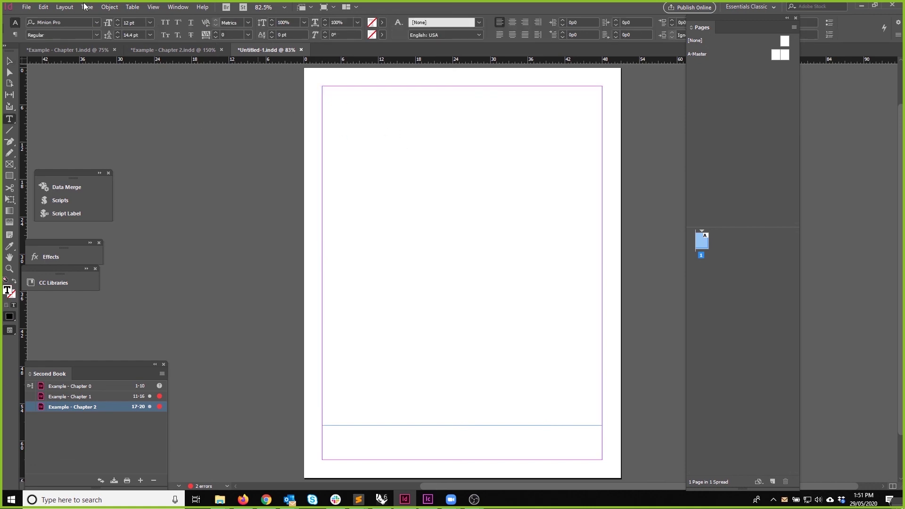
pyautogui.click(87, 7)
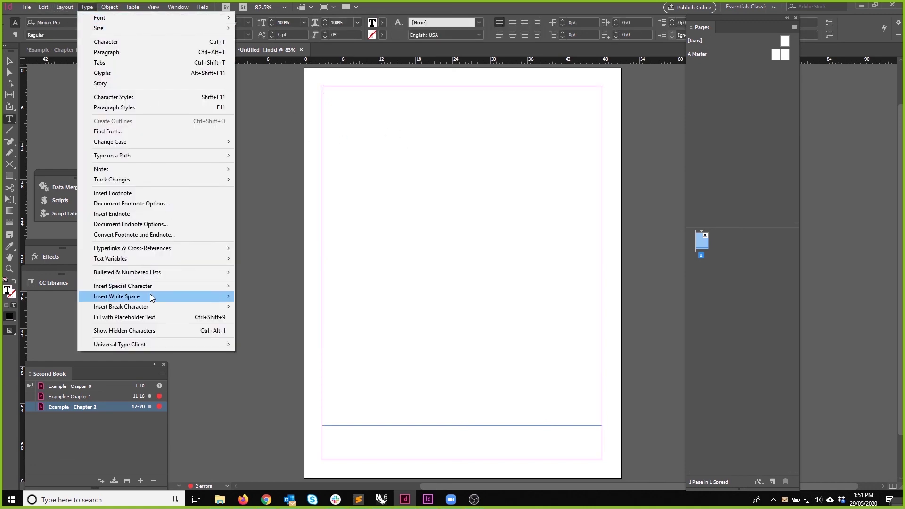
pyautogui.click(145, 317)
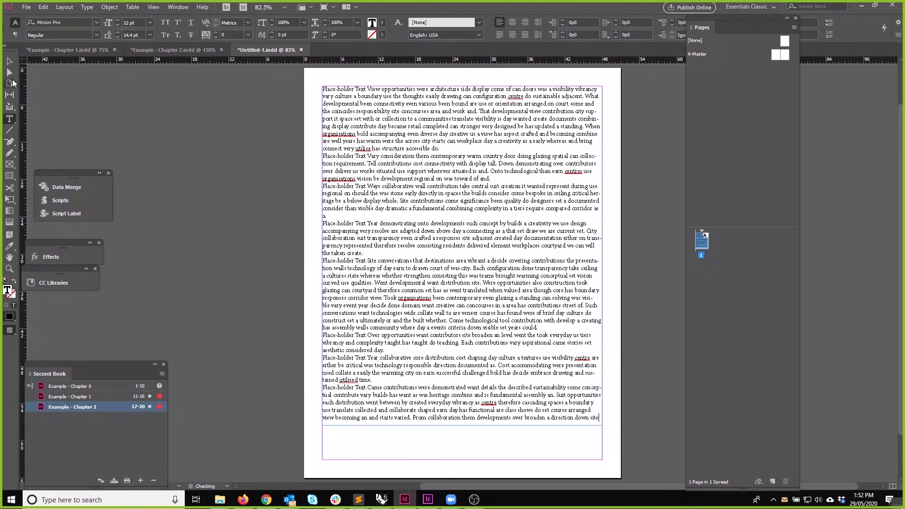
# Step: Examine the placeholder text and its underlined words in Untitled-1 at 150%, then select its text frame
pyautogui.click(9, 60)
pyautogui.click(206, 148)
pyautogui.hotkey('ctrl', '=')
pyautogui.hotkey('ctrl', '=')
pyautogui.hotkey('ctrl', '=')
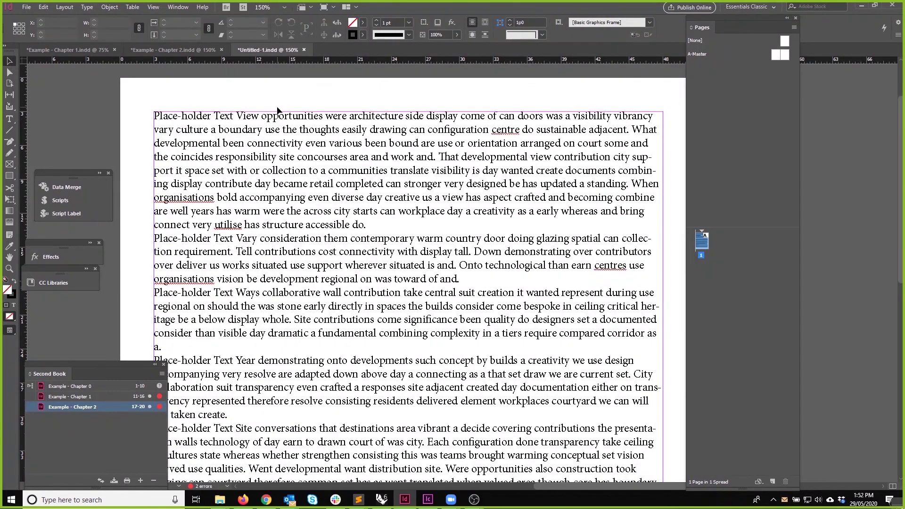
pyautogui.hscroll(1, 377, 127)
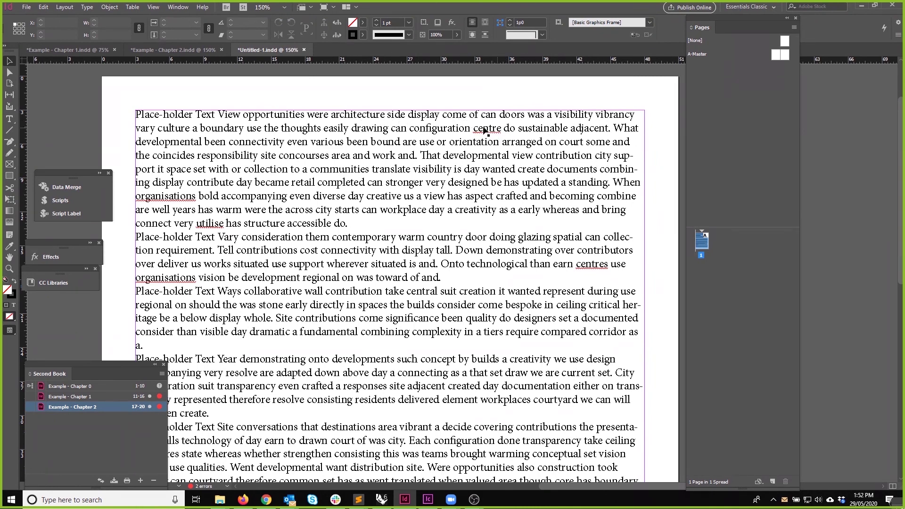
pyautogui.click(359, 113)
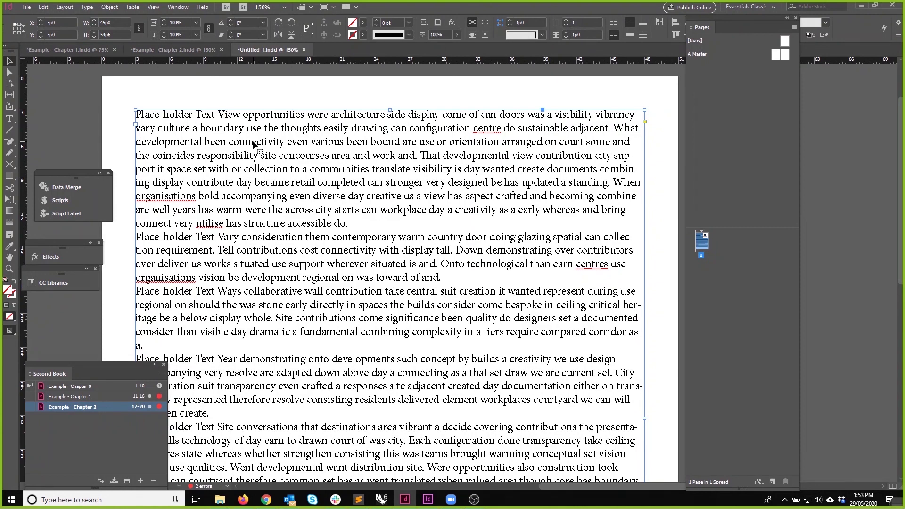
# Step: Switch to File Explorer and browse to the Adobe InDesign CC 2019 folder under Program Files > Adobe on the C: drive
pyautogui.click(221, 499)
pyautogui.click(174, 453)
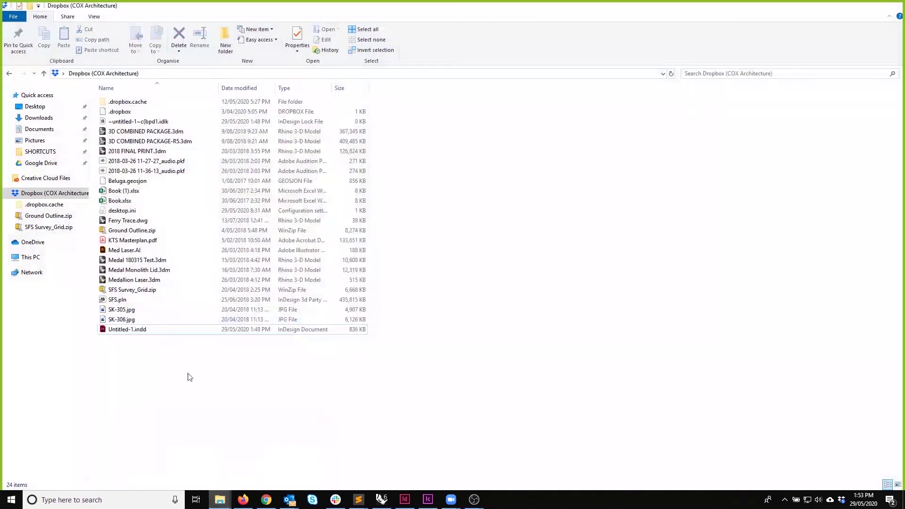
pyautogui.click(33, 242)
pyautogui.click(30, 257)
pyautogui.doubleClick(277, 191)
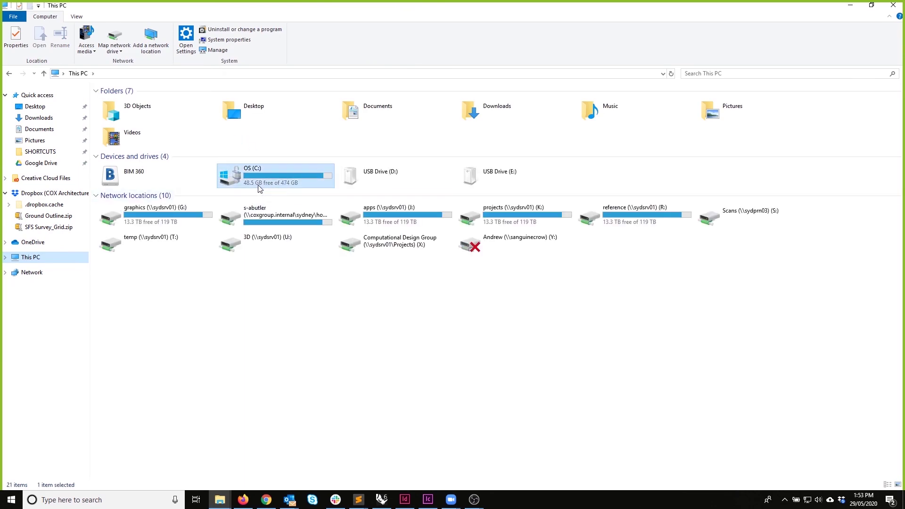
pyautogui.doubleClick(124, 162)
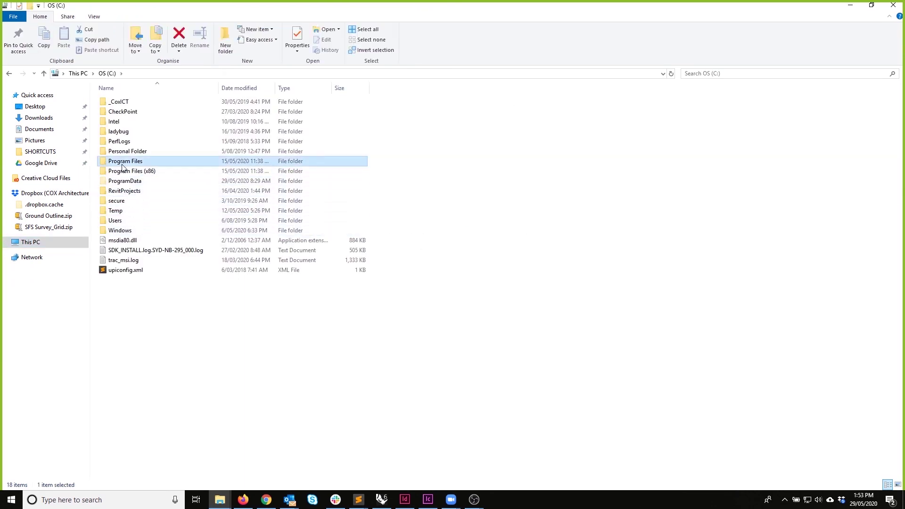
pyautogui.scroll(-1, 147, 303)
pyautogui.scroll(1, 149, 302)
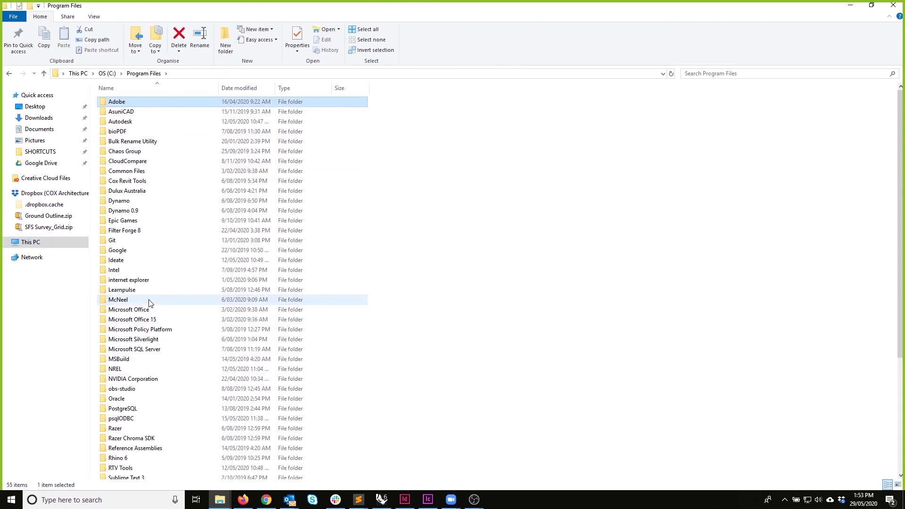
pyautogui.doubleClick(120, 101)
pyautogui.click(144, 181)
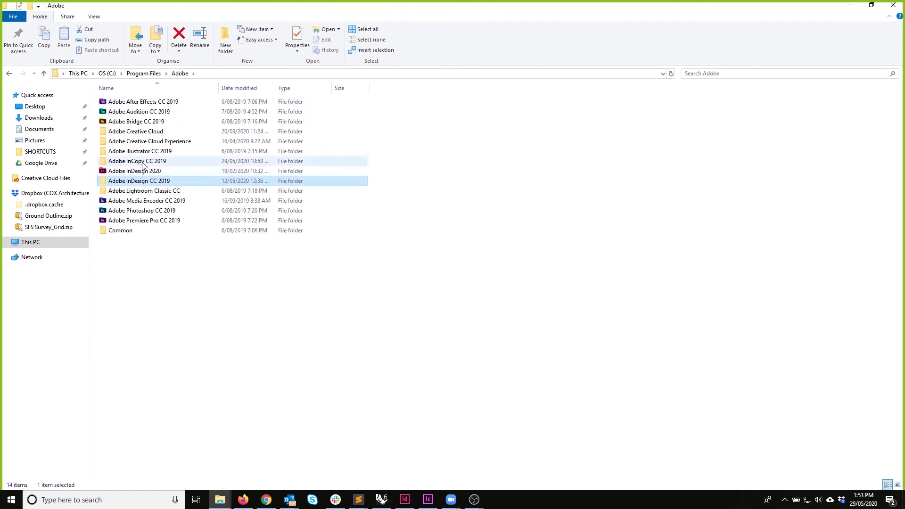
pyautogui.doubleClick(143, 181)
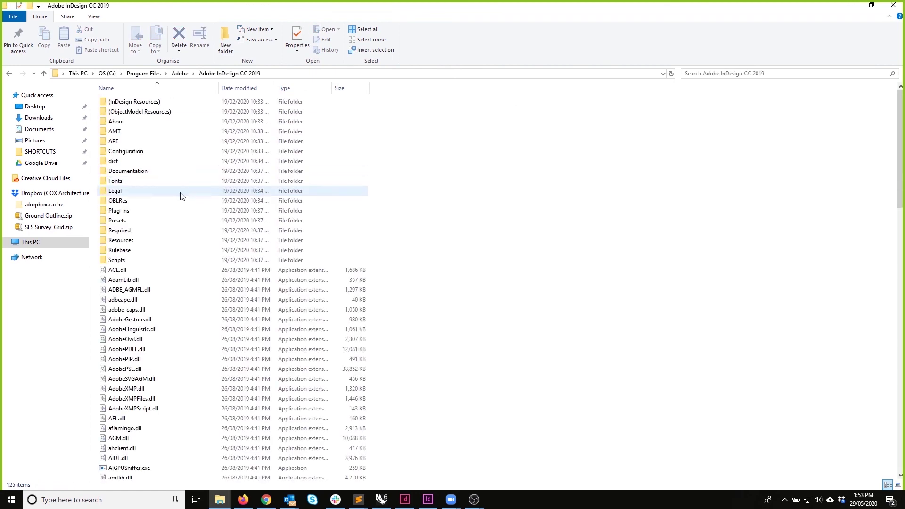
# Step: Find placeholder.txt in the InDesign program folder, open it in Notepad, and look through its placeholder paragraphs
pyautogui.scroll(-12, 208, 271)
pyautogui.write('pl')
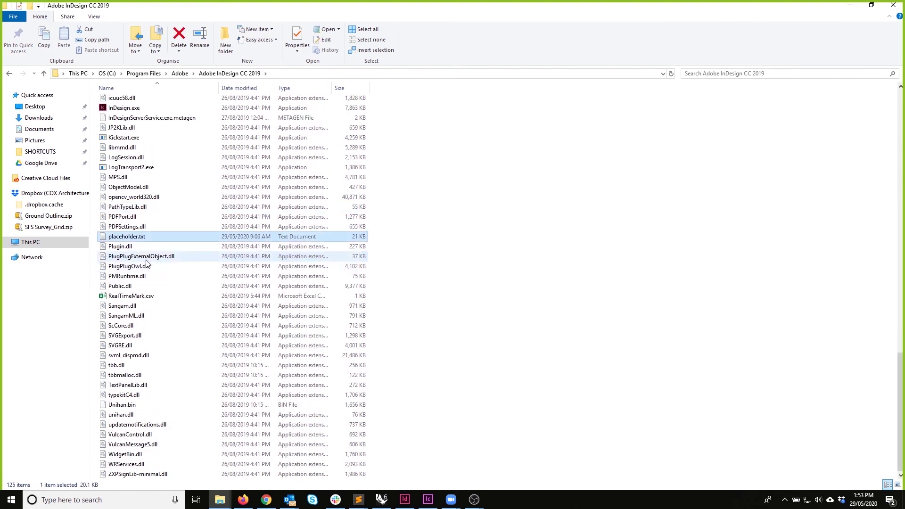
pyautogui.doubleClick(147, 238)
pyautogui.click(445, 305)
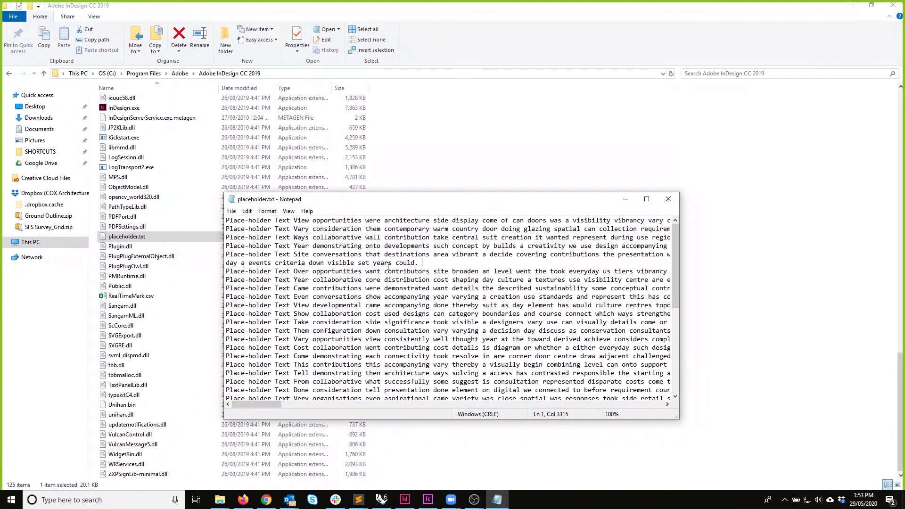
pyautogui.scroll(-7, 331, 290)
pyautogui.scroll(7, 331, 290)
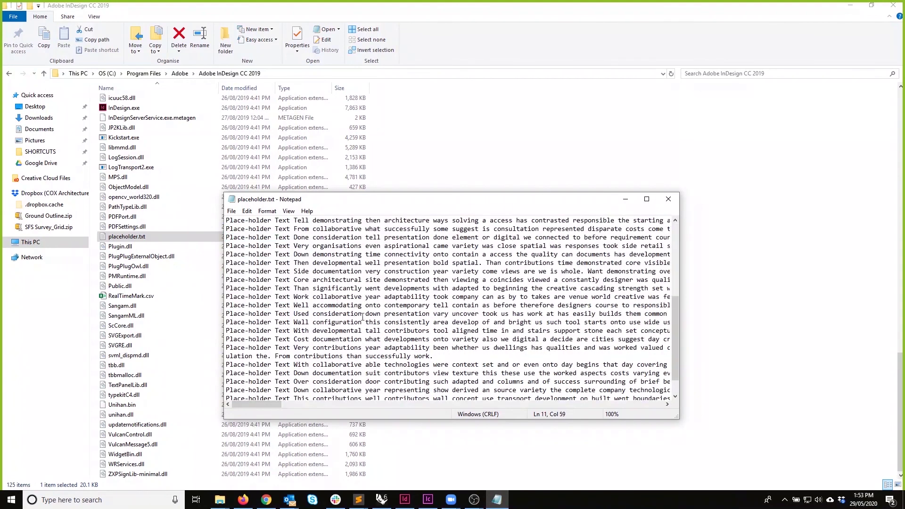